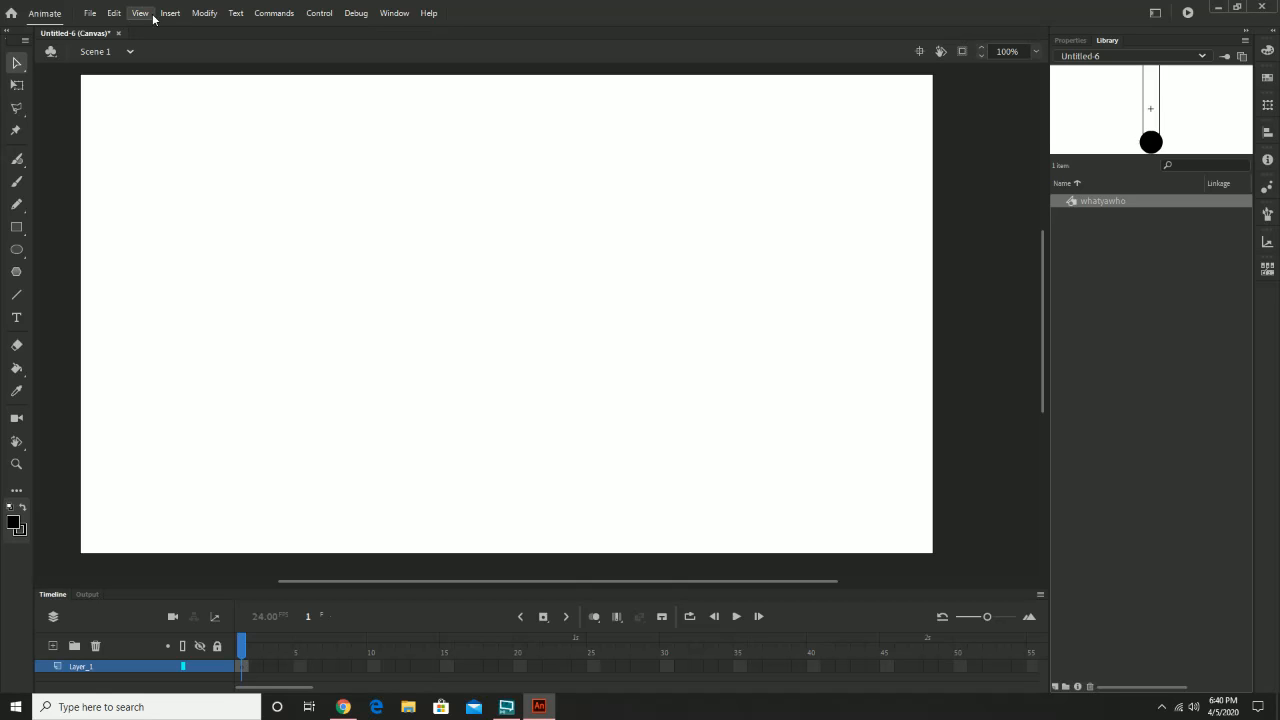
- Create a new HD 1280 x 720 document at 24 fps with the ActionScript 3.0 platform type
{"action": "left_click", "coordinate": [95, 15]}
{"action": "left_click", "coordinate": [100, 28]}
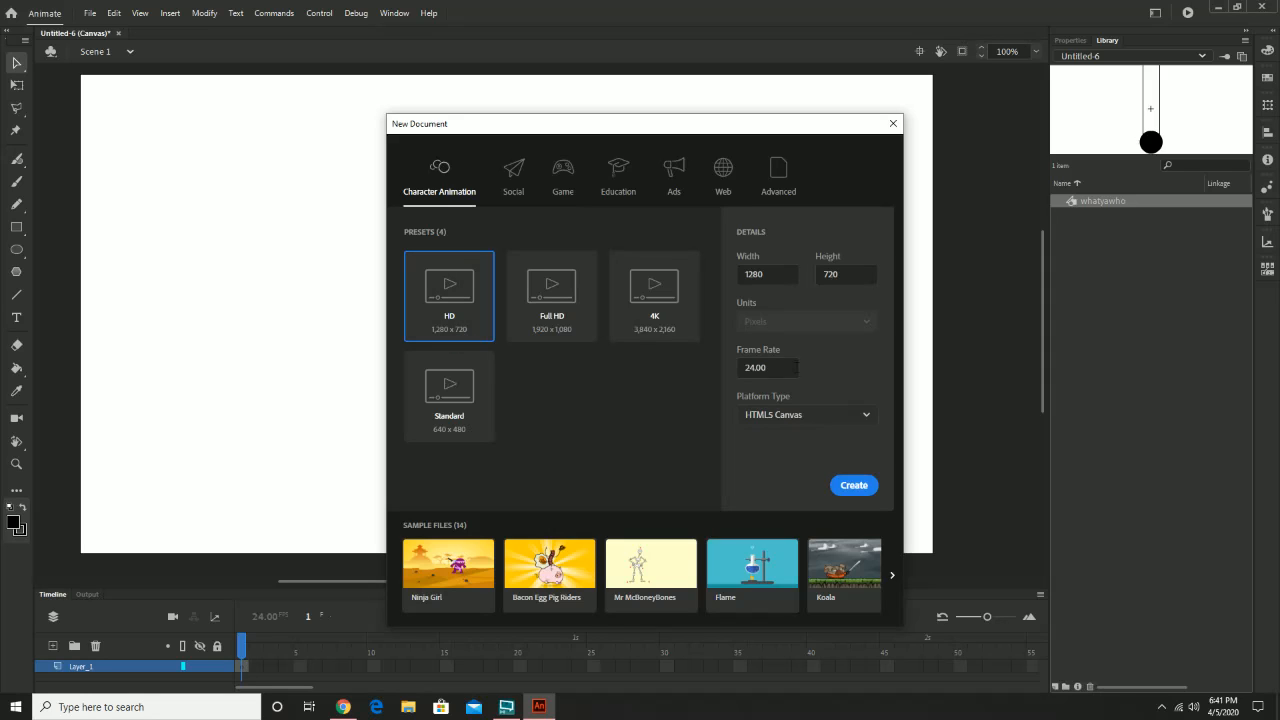
{"action": "left_click", "coordinate": [805, 418]}
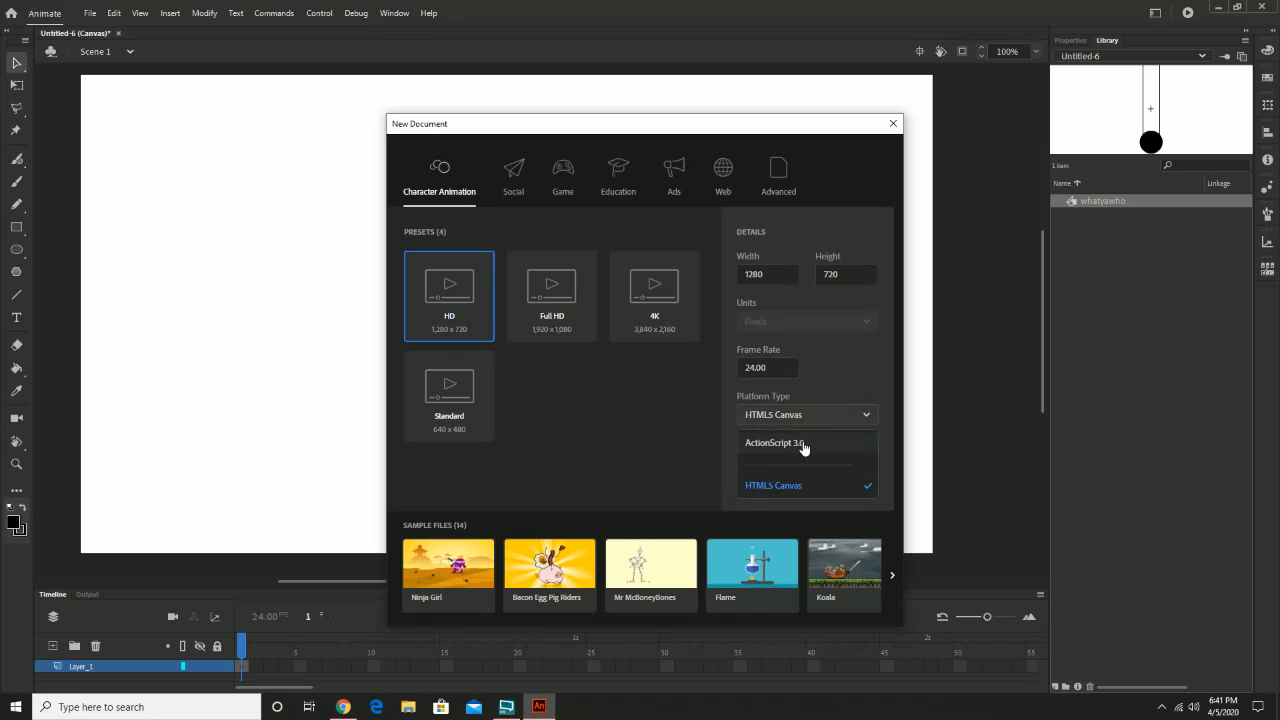
{"action": "left_click", "coordinate": [802, 444]}
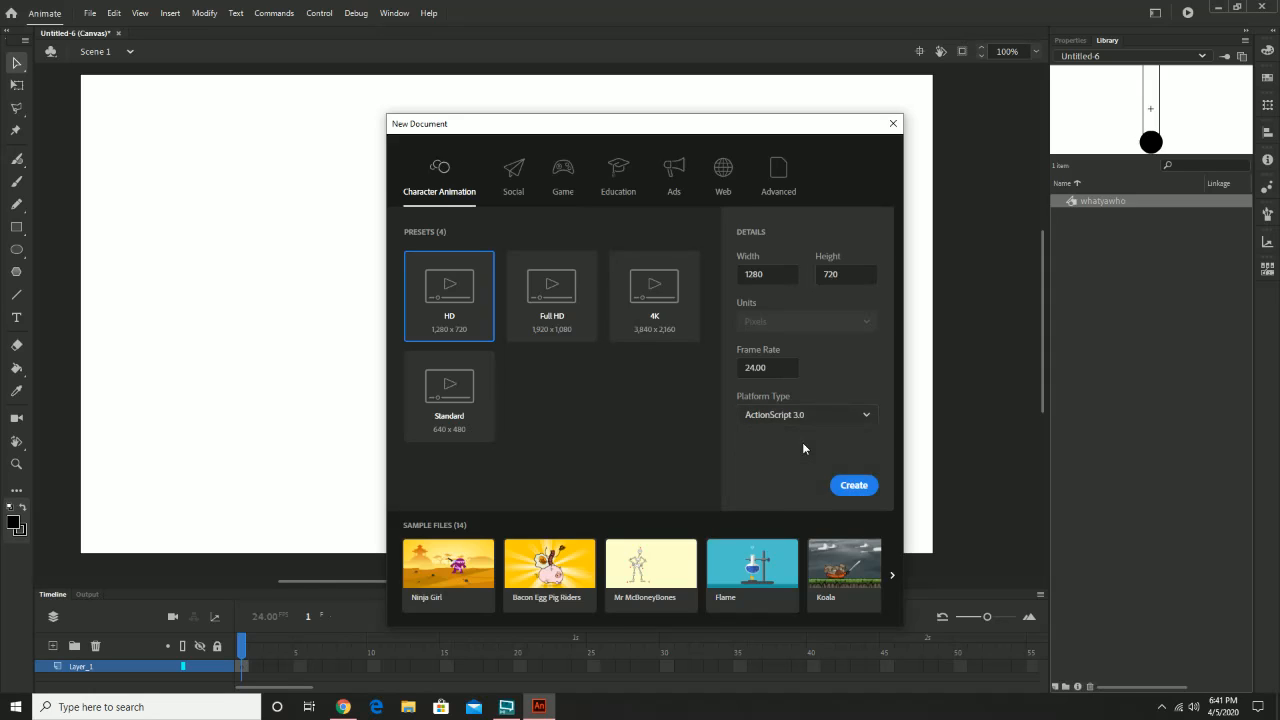
{"action": "left_click", "coordinate": [869, 487]}
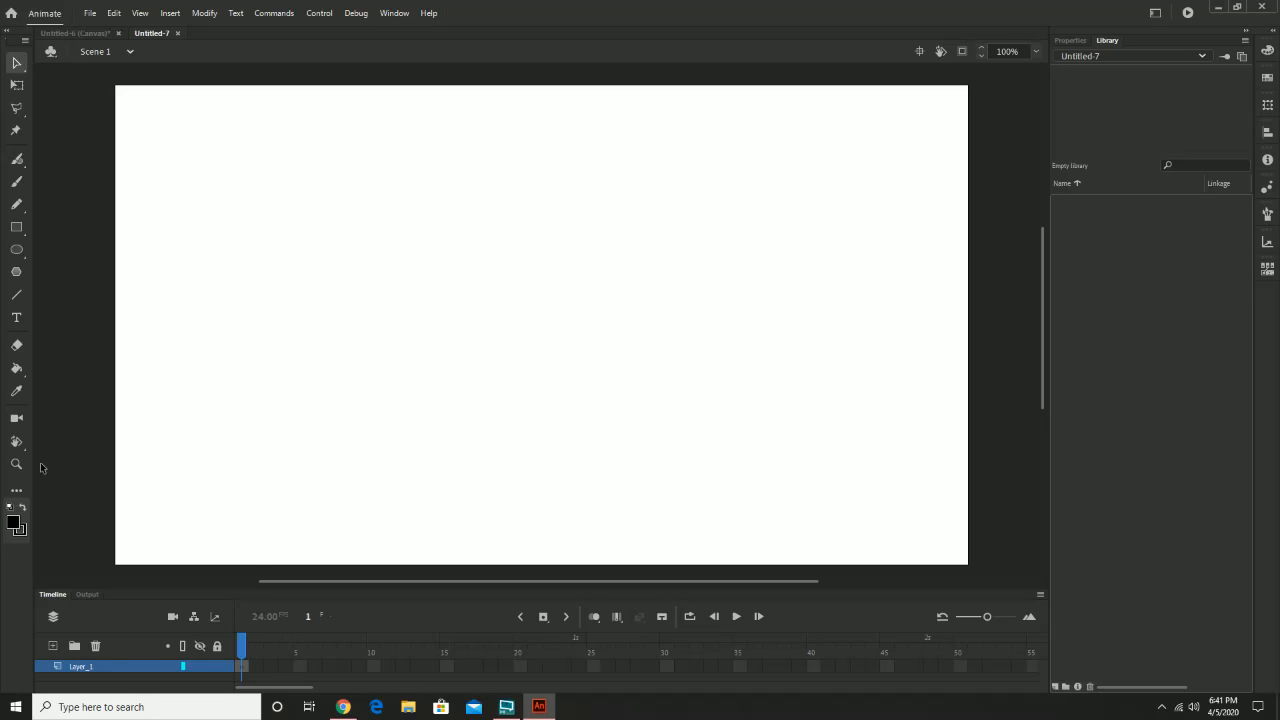
- Copy the whatyawho symbol from the Untitled-6 library into the Untitled-7 library
{"action": "left_click", "coordinate": [84, 35]}
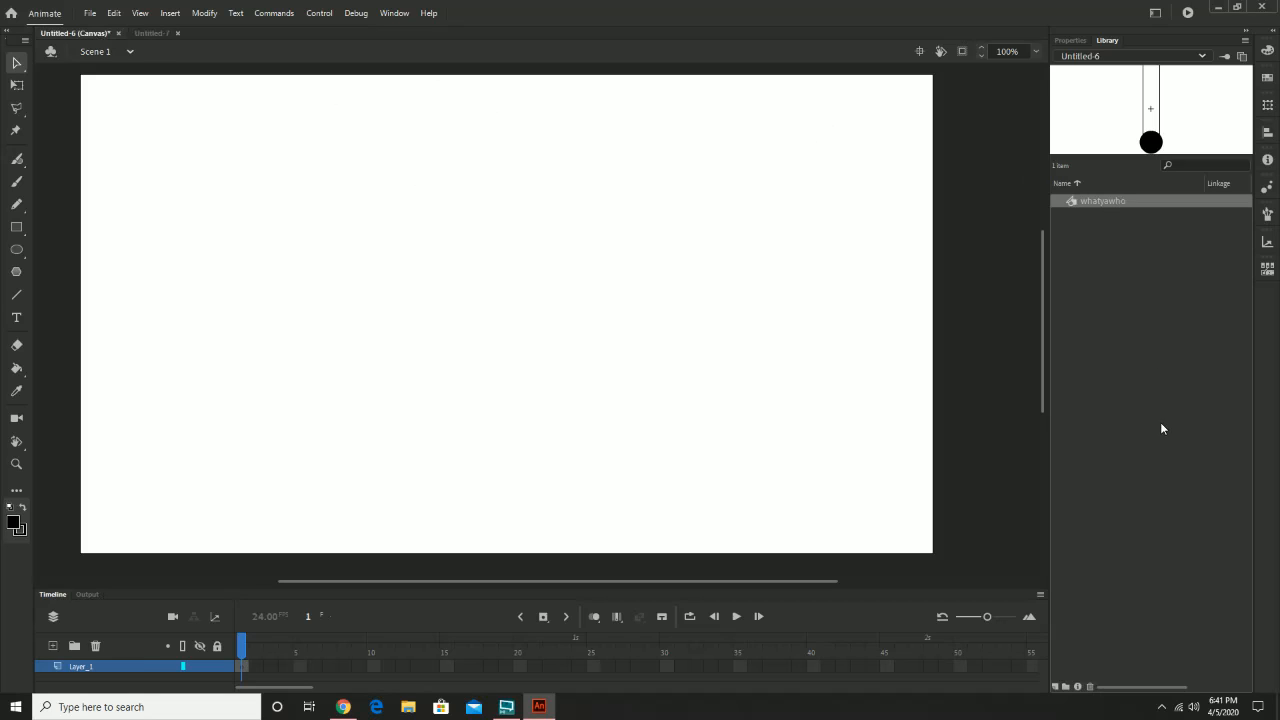
{"action": "right_click", "coordinate": [1110, 204]}
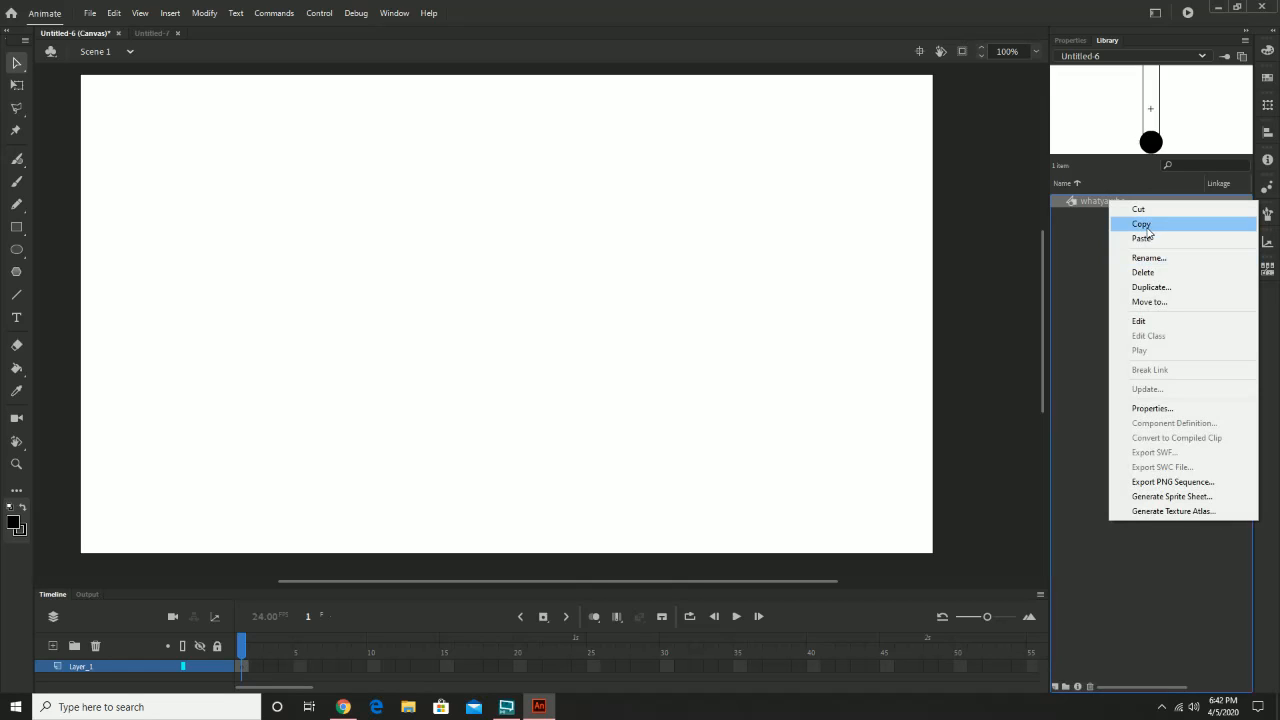
{"action": "left_click", "coordinate": [1148, 226]}
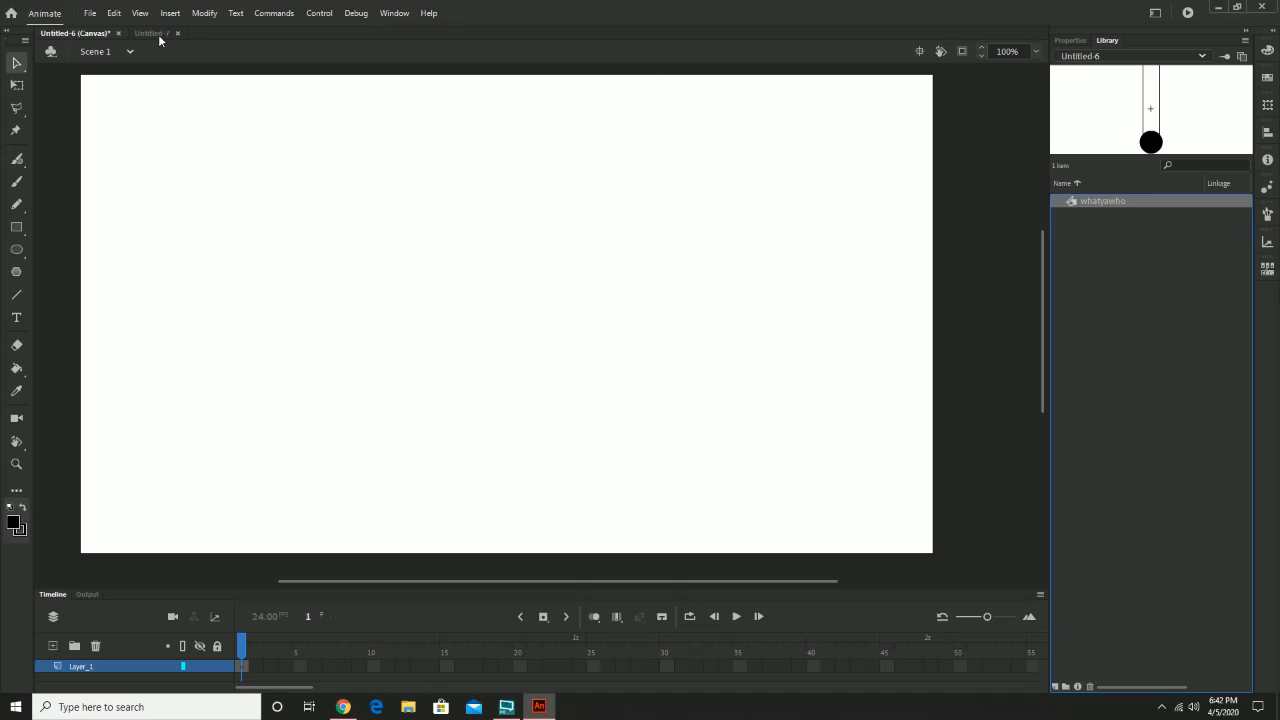
{"action": "key", "text": "ctrl+Tab"}
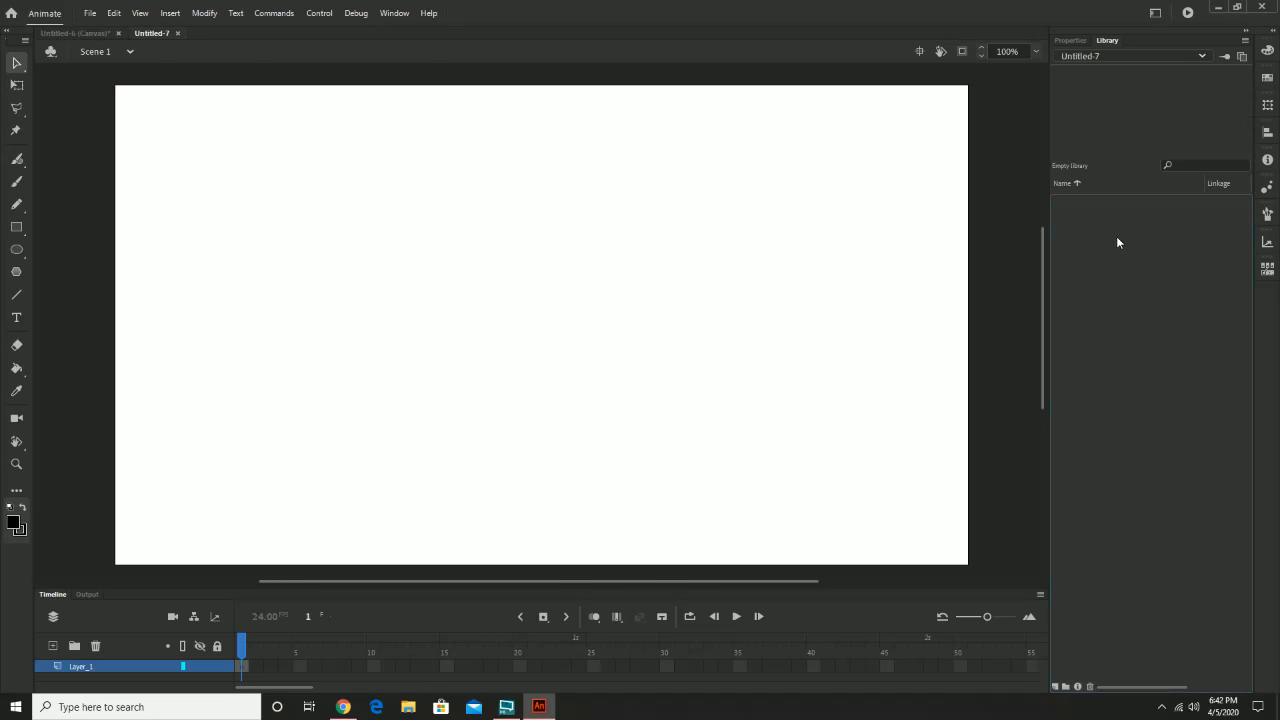
{"action": "right_click", "coordinate": [1163, 236]}
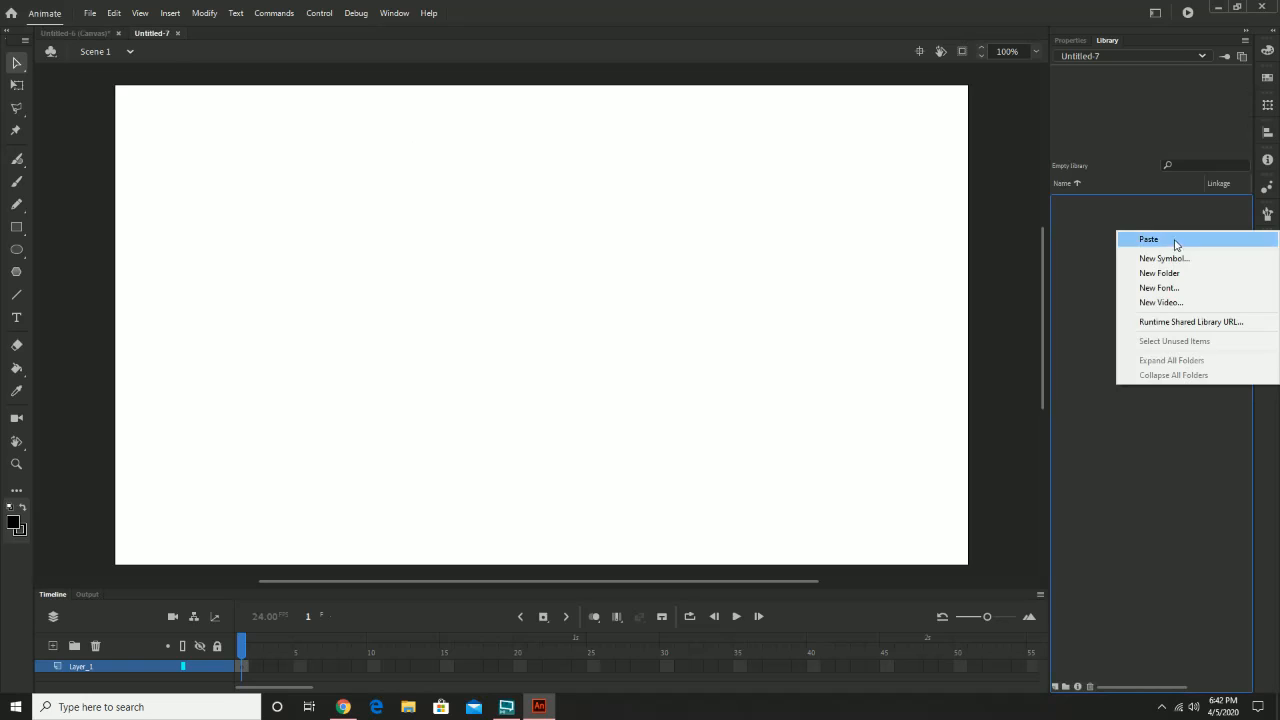
{"action": "left_click", "coordinate": [1175, 243]}
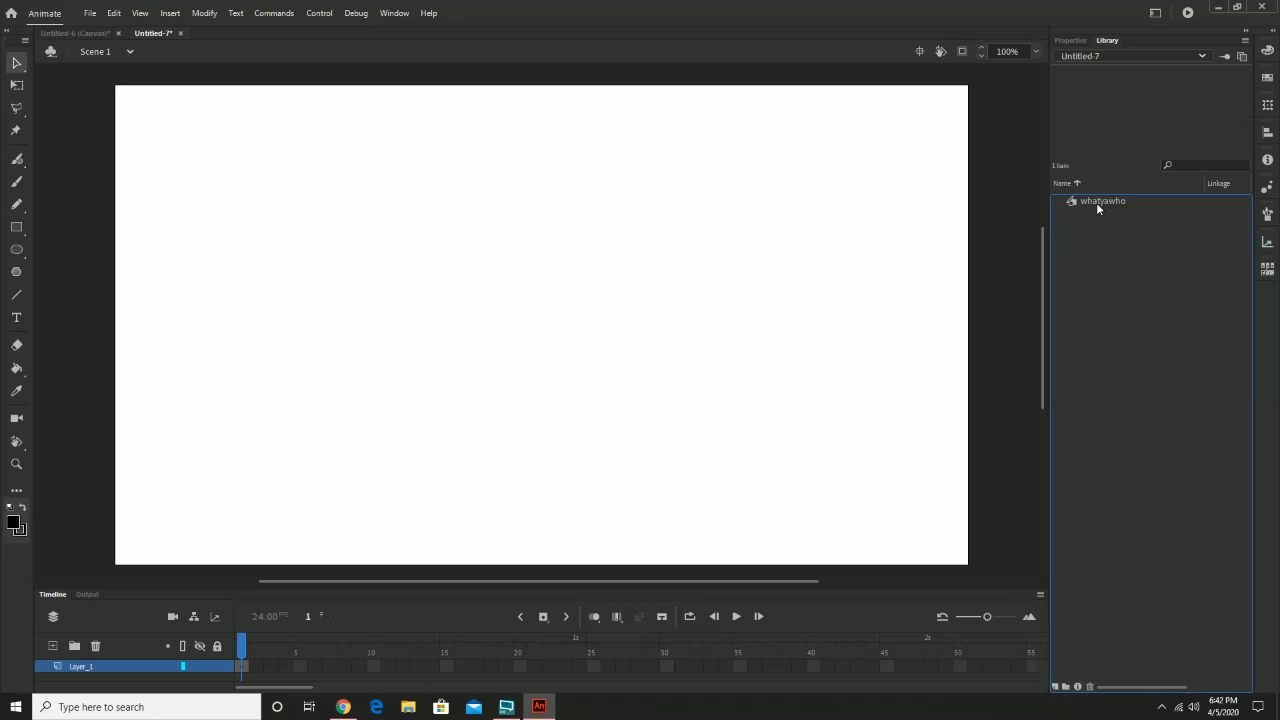
{"action": "left_click", "coordinate": [1090, 202]}
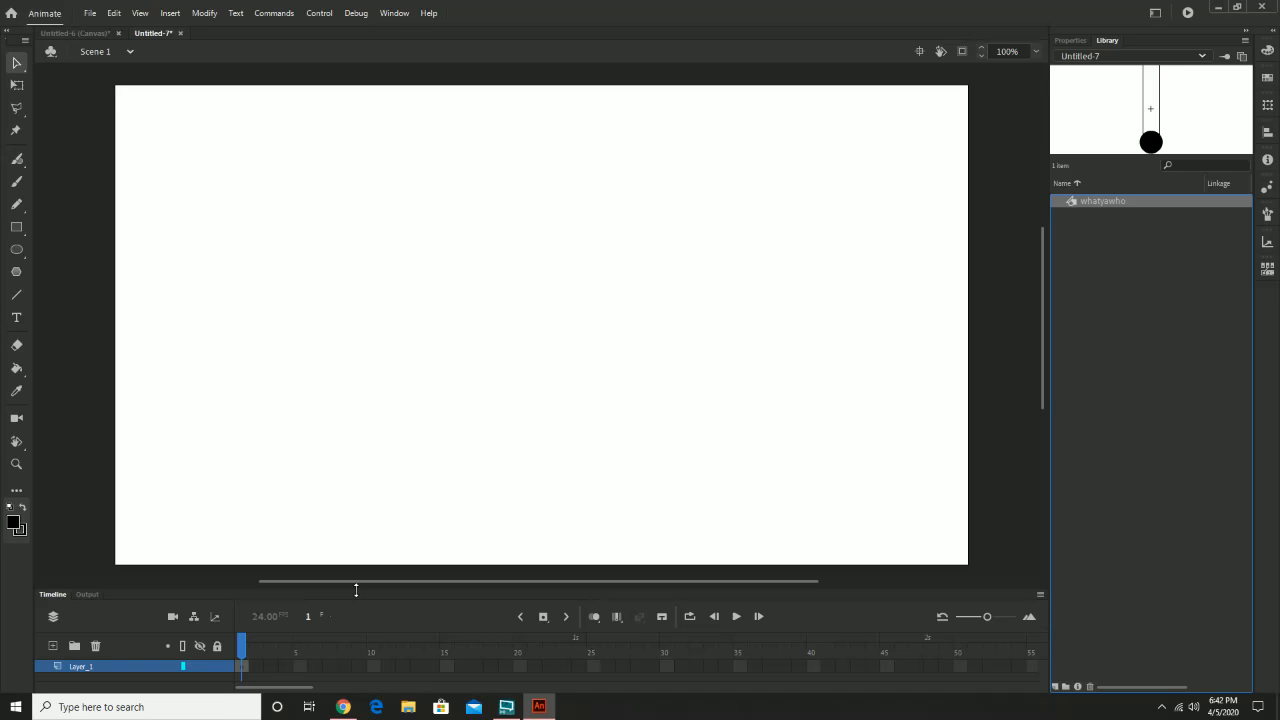
- Enlarge the timeline area and place a whatyawho instance near the bottom centre of the stage
{"action": "left_click_drag", "start_coordinate": [355, 590], "coordinate": [362, 530]}
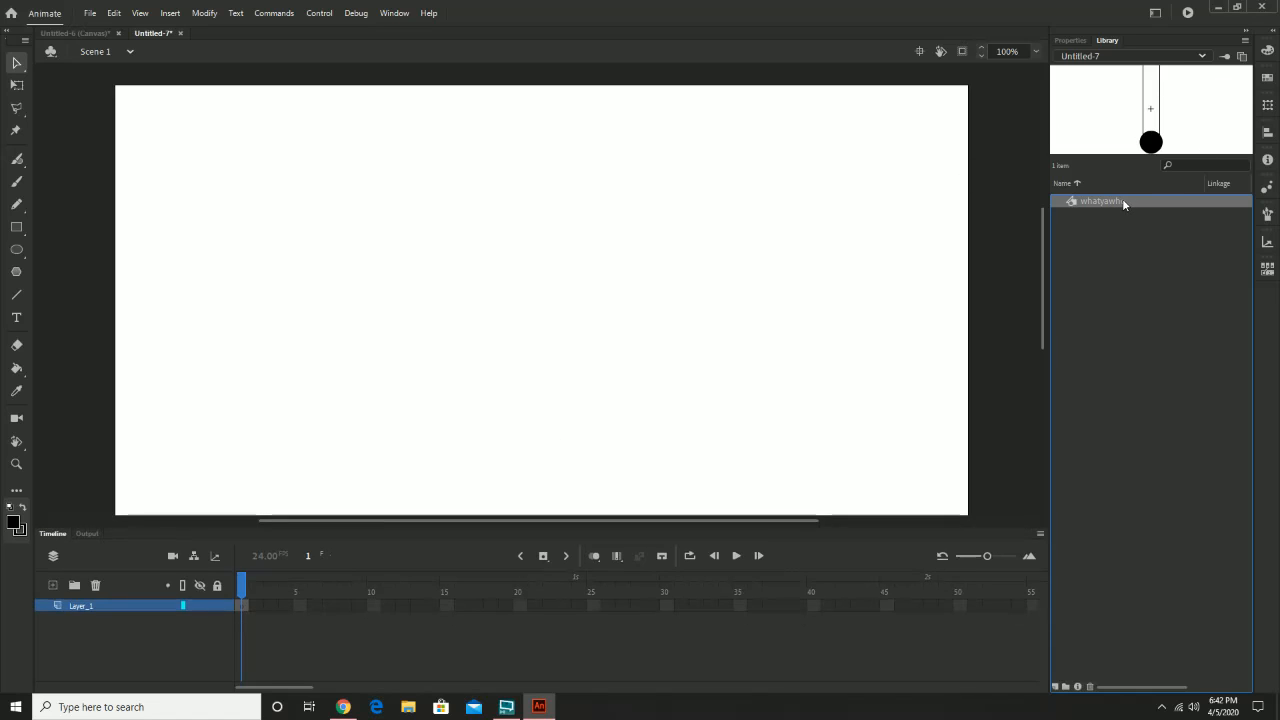
{"action": "left_click_drag", "start_coordinate": [1122, 201], "coordinate": [539, 345]}
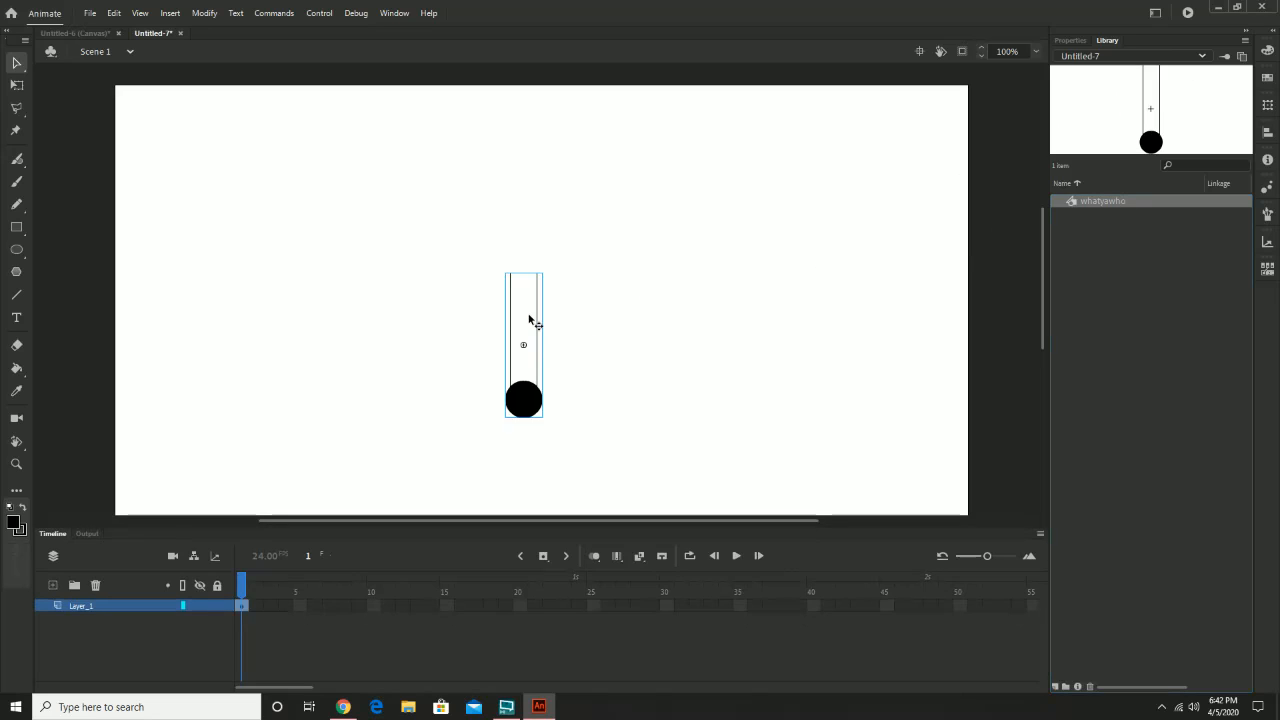
{"action": "left_click_drag", "start_coordinate": [523, 286], "coordinate": [521, 358]}
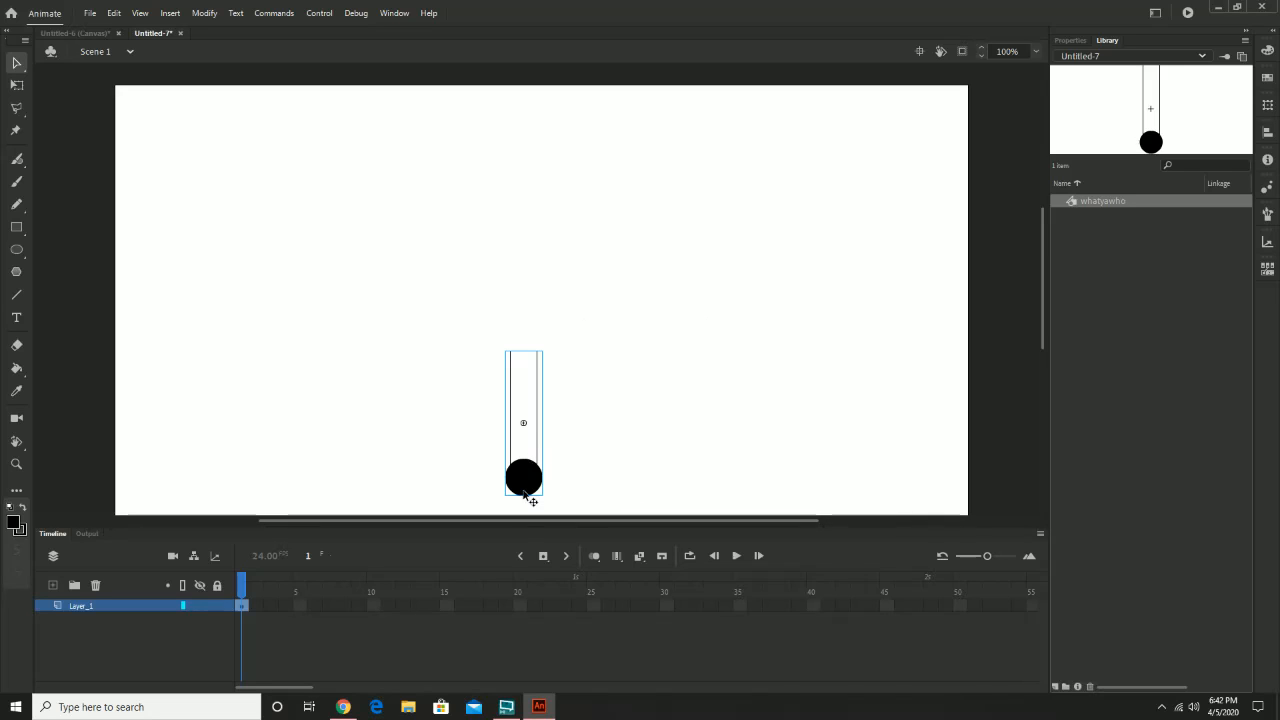
- Rename Layer_1 as main_parent
{"action": "double_click", "coordinate": [94, 607]}
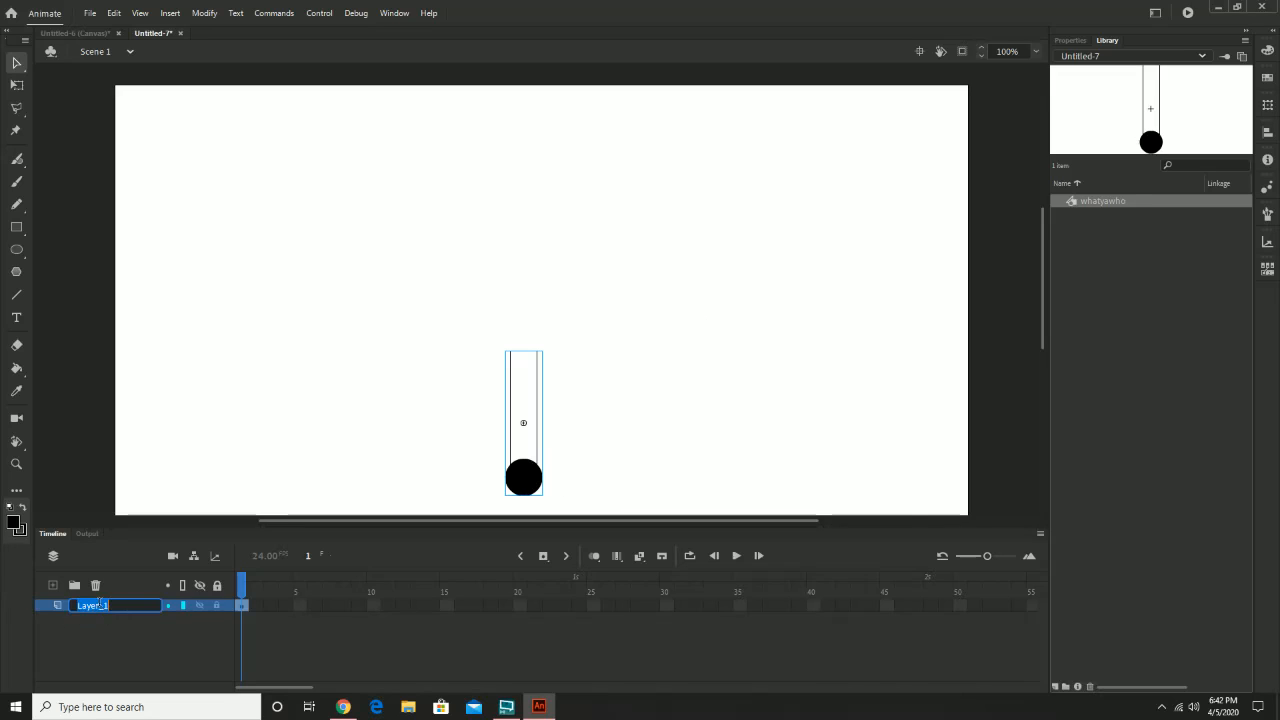
{"action": "type", "text": "main_parent"}
{"action": "key", "text": "Return"}
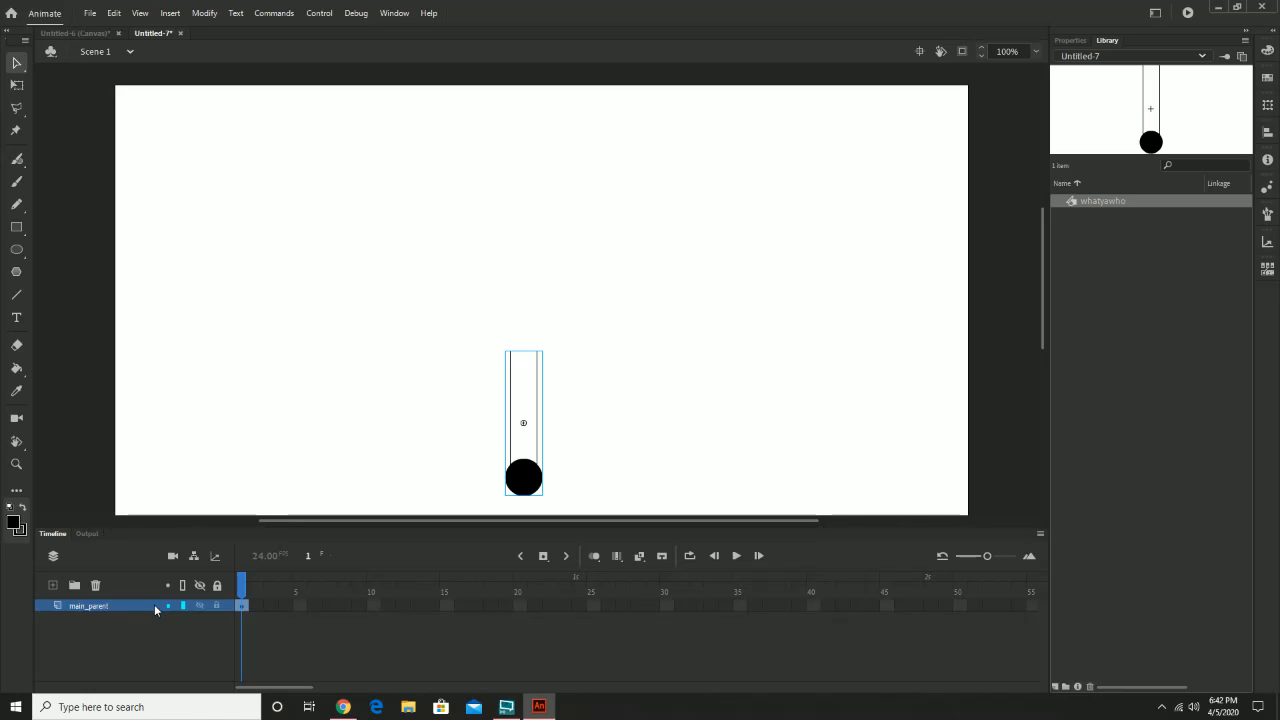
- Add two layers above main_parent and place a whatyawho instance on each, stacking them end to end above the first one
{"action": "left_click", "coordinate": [53, 586]}
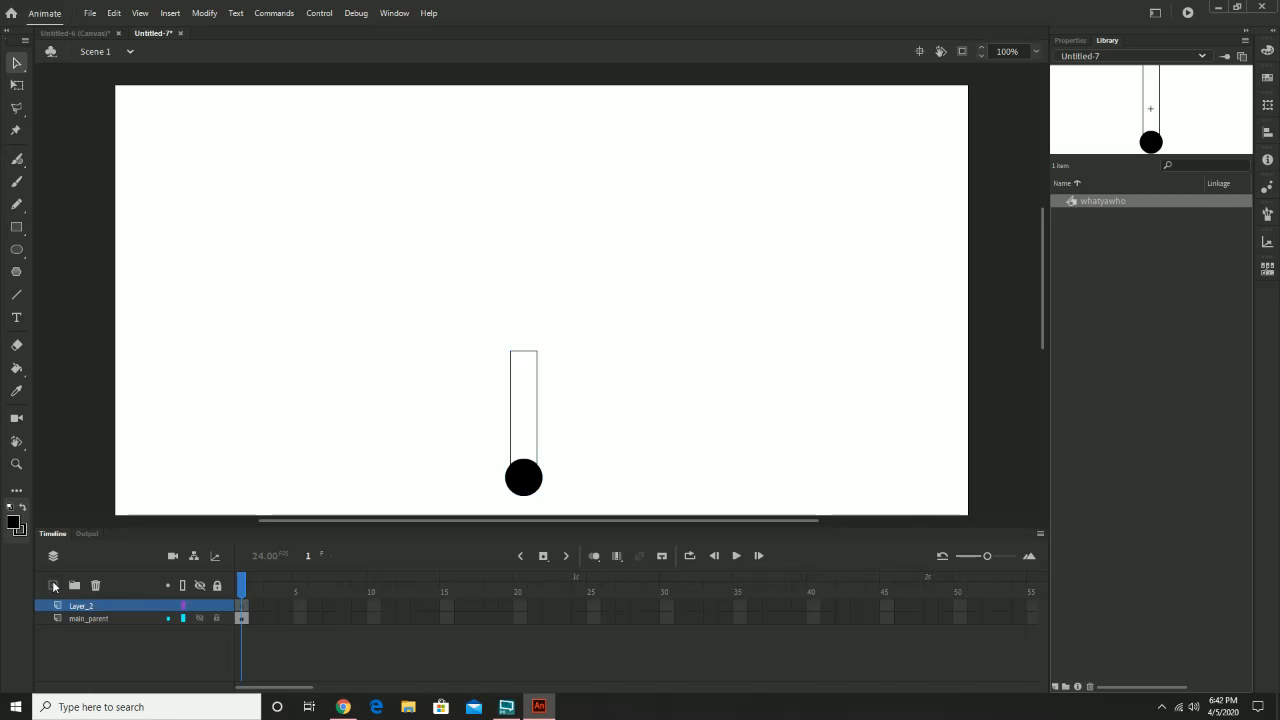
{"action": "left_click", "coordinate": [53, 586]}
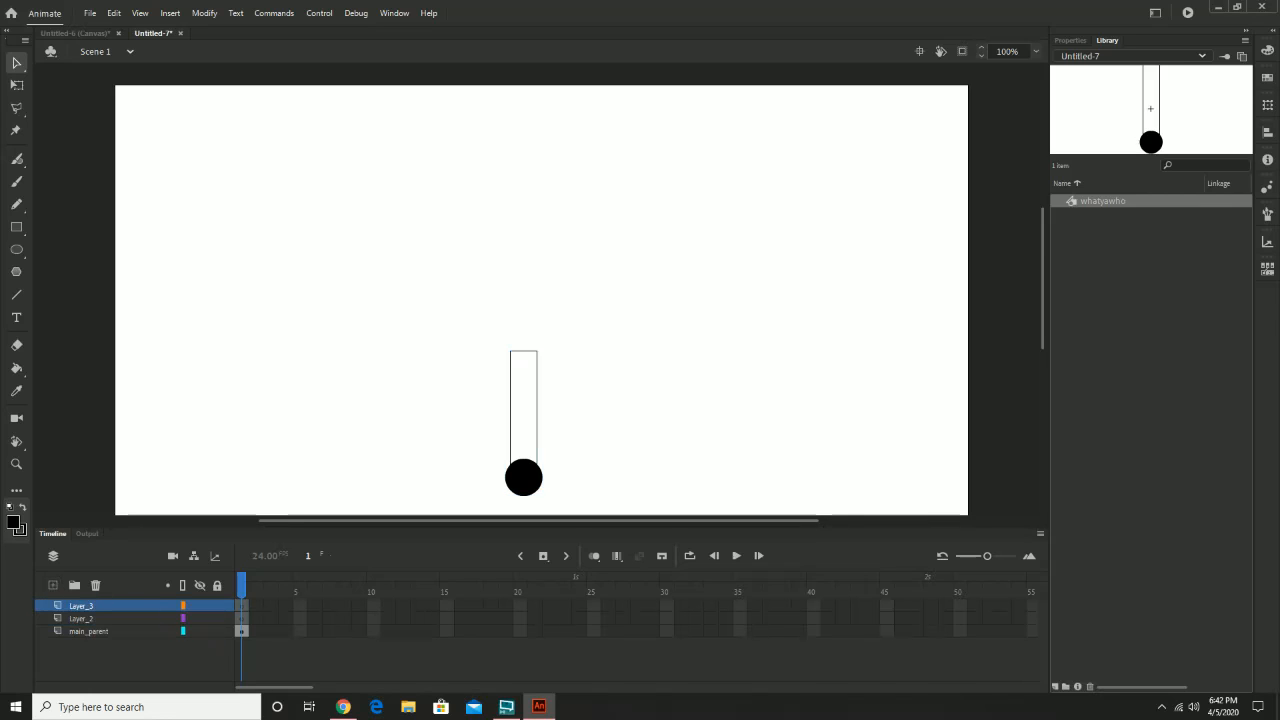
{"action": "left_click", "coordinate": [83, 619]}
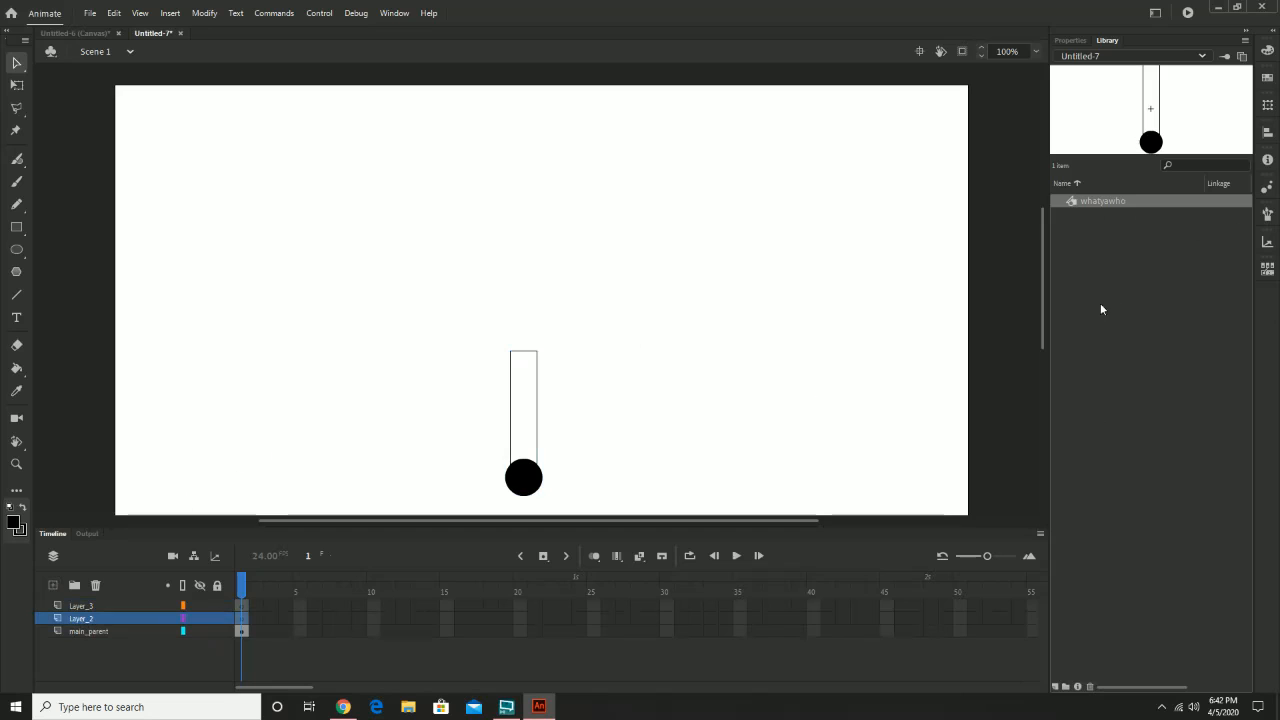
{"action": "left_click", "coordinate": [1104, 203]}
{"action": "left_click_drag", "start_coordinate": [1104, 203], "coordinate": [519, 272]}
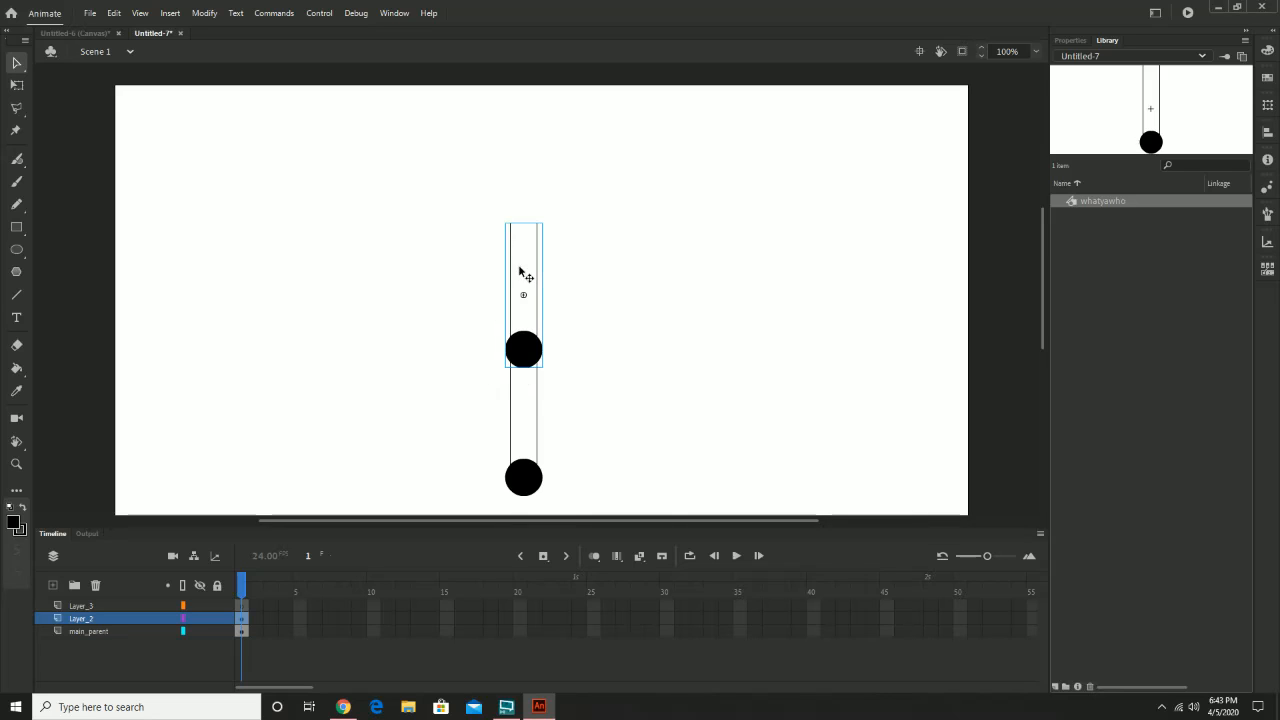
{"action": "left_click", "coordinate": [82, 606]}
{"action": "left_click_drag", "start_coordinate": [1113, 202], "coordinate": [536, 170]}
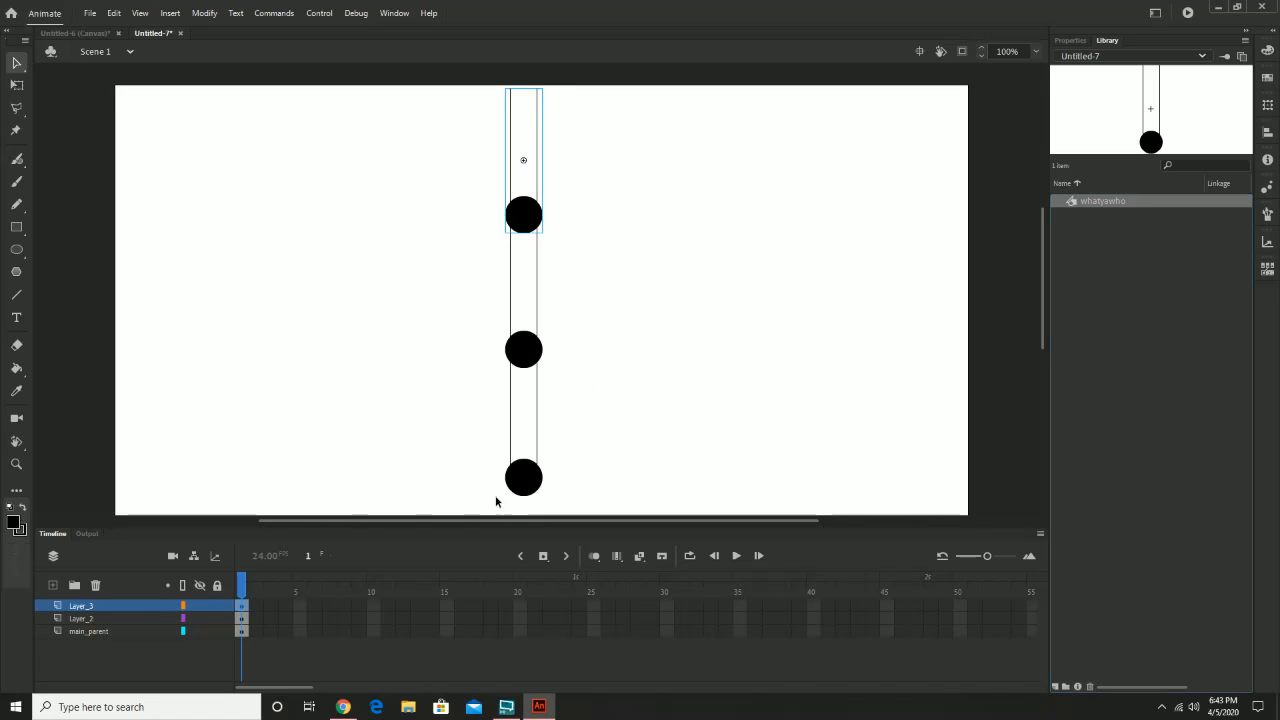
- Rename Layer_2 as subpartent/child1, accepting the adjustment for special characters
{"action": "left_click", "coordinate": [104, 620]}
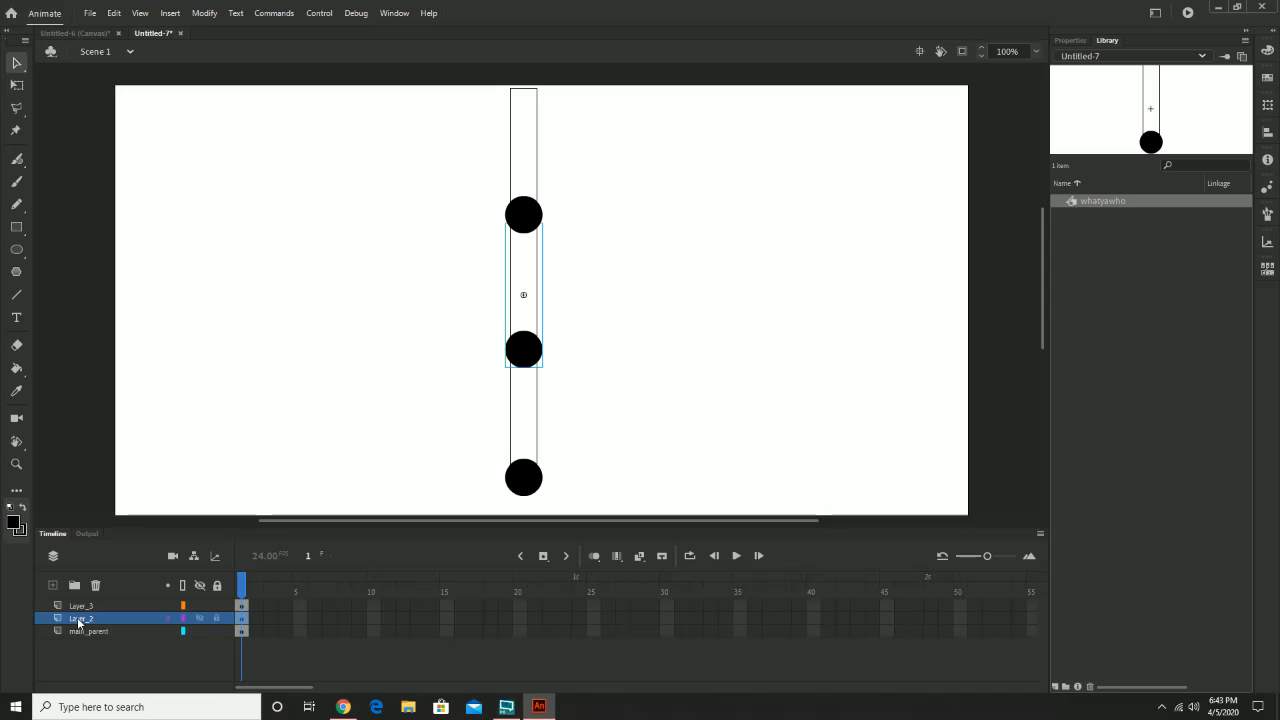
{"action": "double_click", "coordinate": [80, 620]}
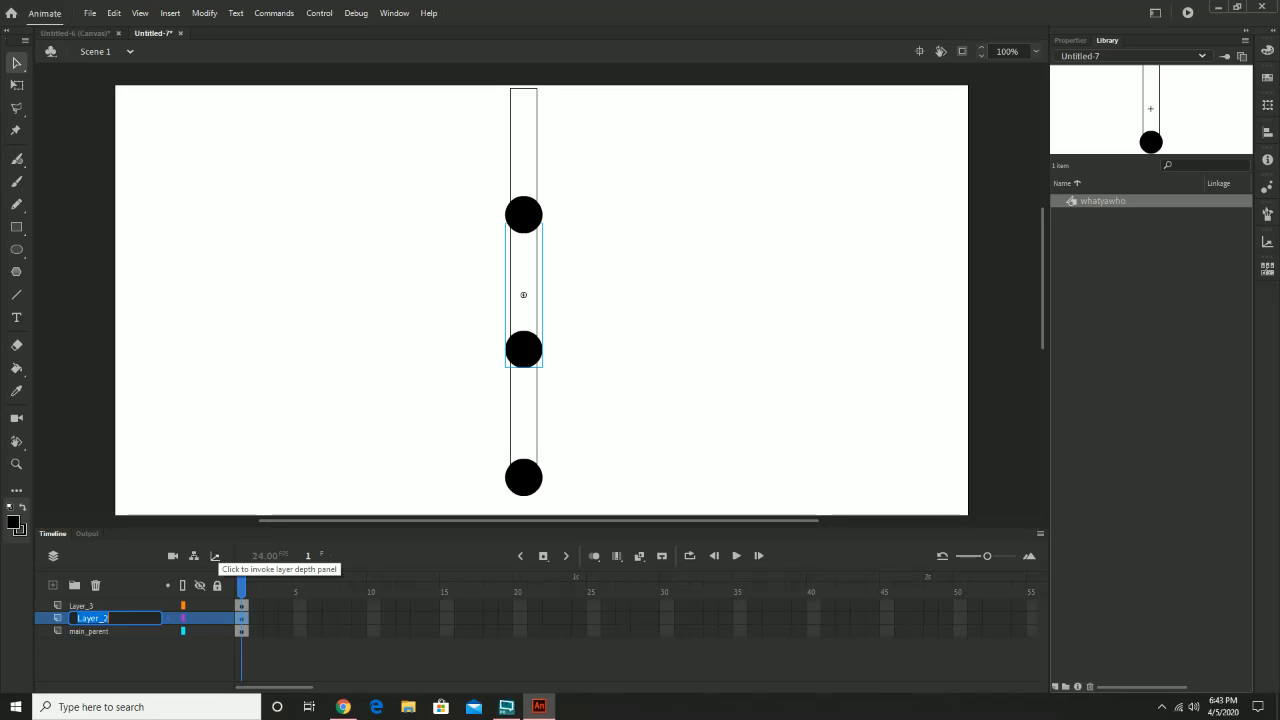
{"action": "type", "text": "subpartent/child1"}
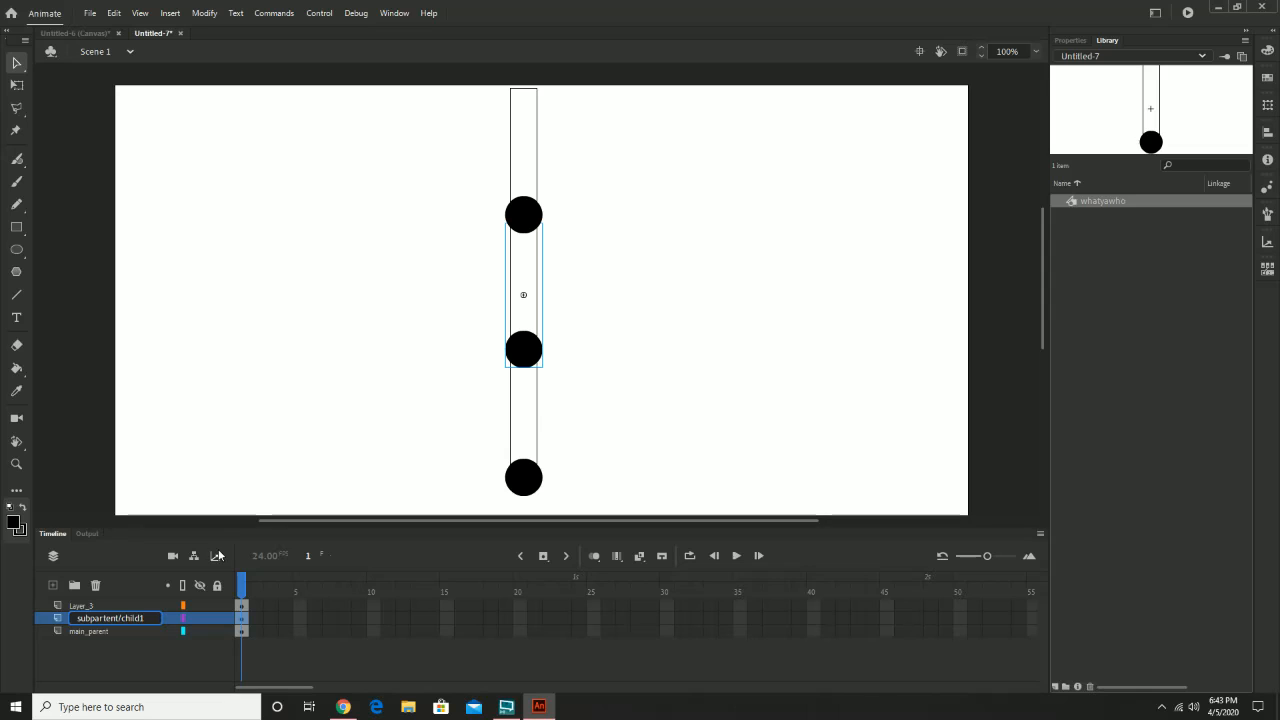
{"action": "key", "text": "Return"}
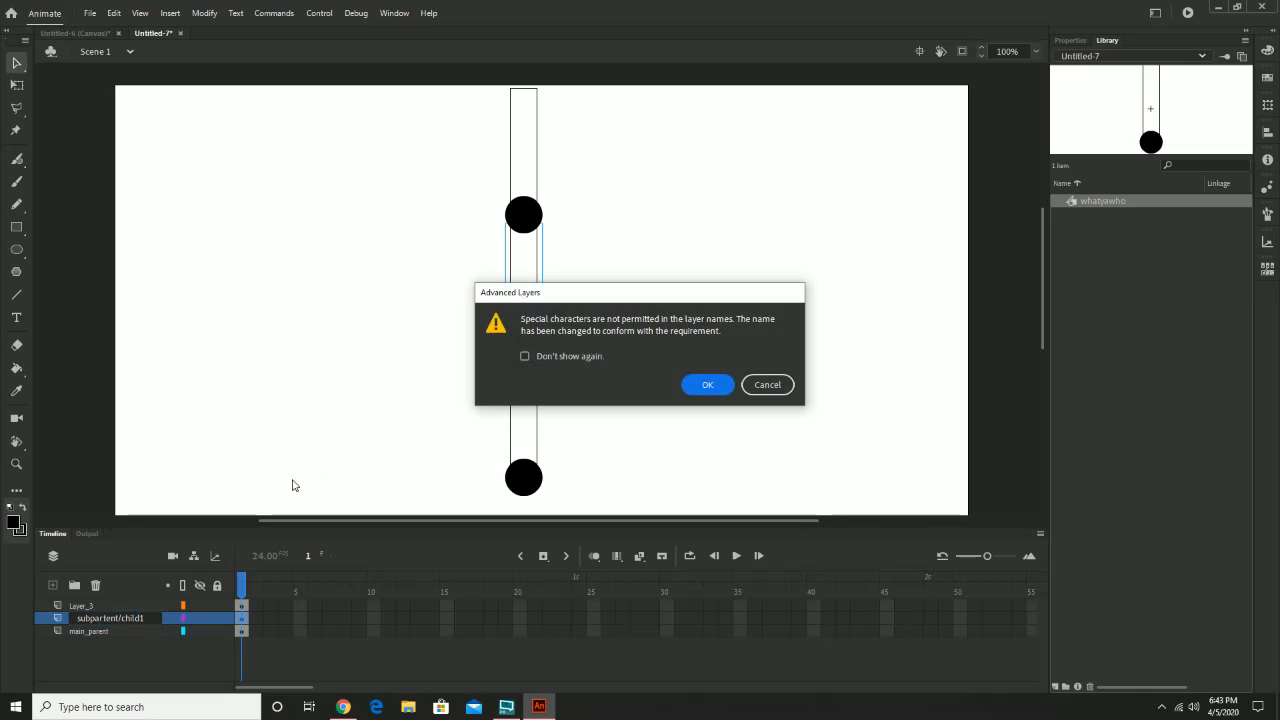
{"action": "left_click", "coordinate": [705, 387]}
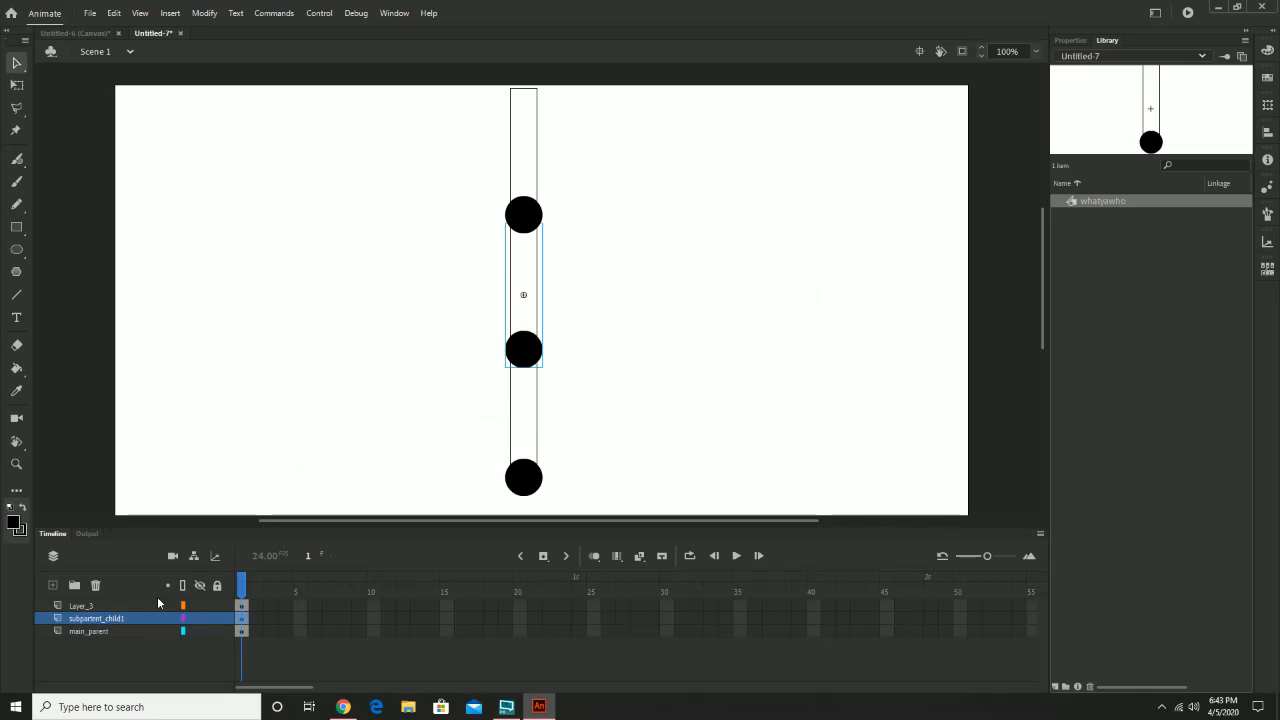
- Rename Layer_3 as child2
{"action": "left_click", "coordinate": [103, 604]}
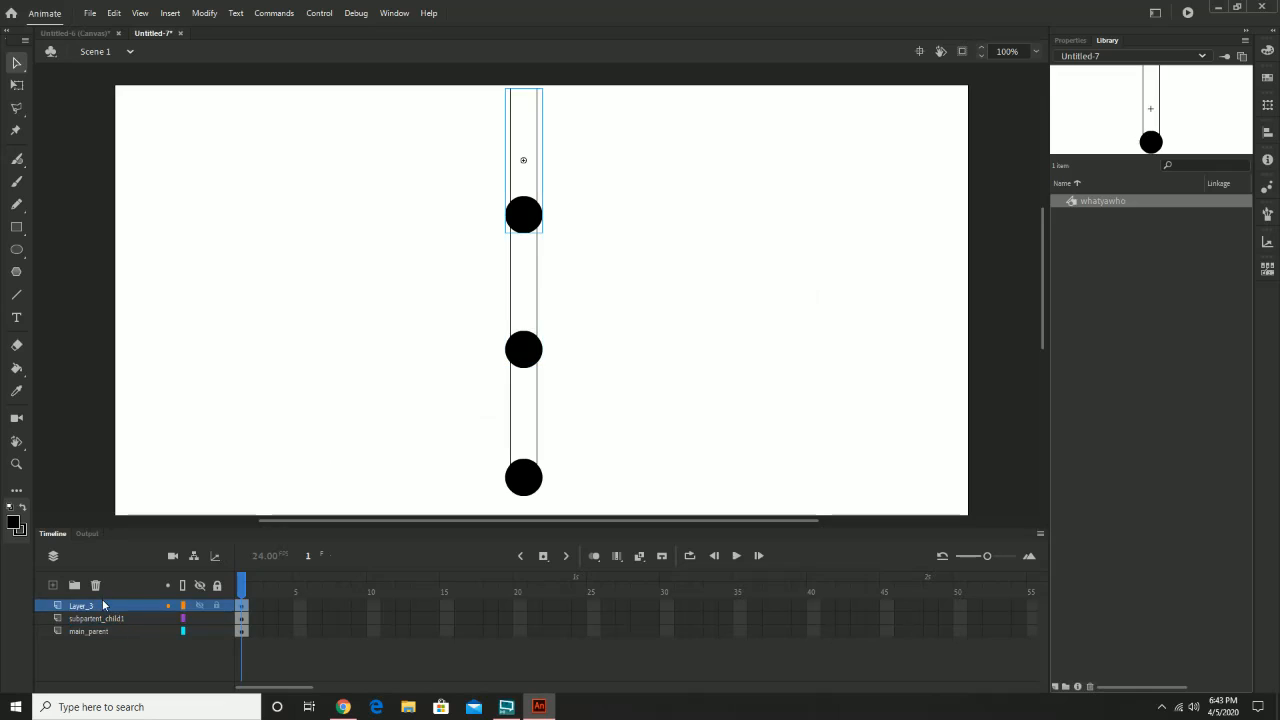
{"action": "double_click", "coordinate": [108, 603]}
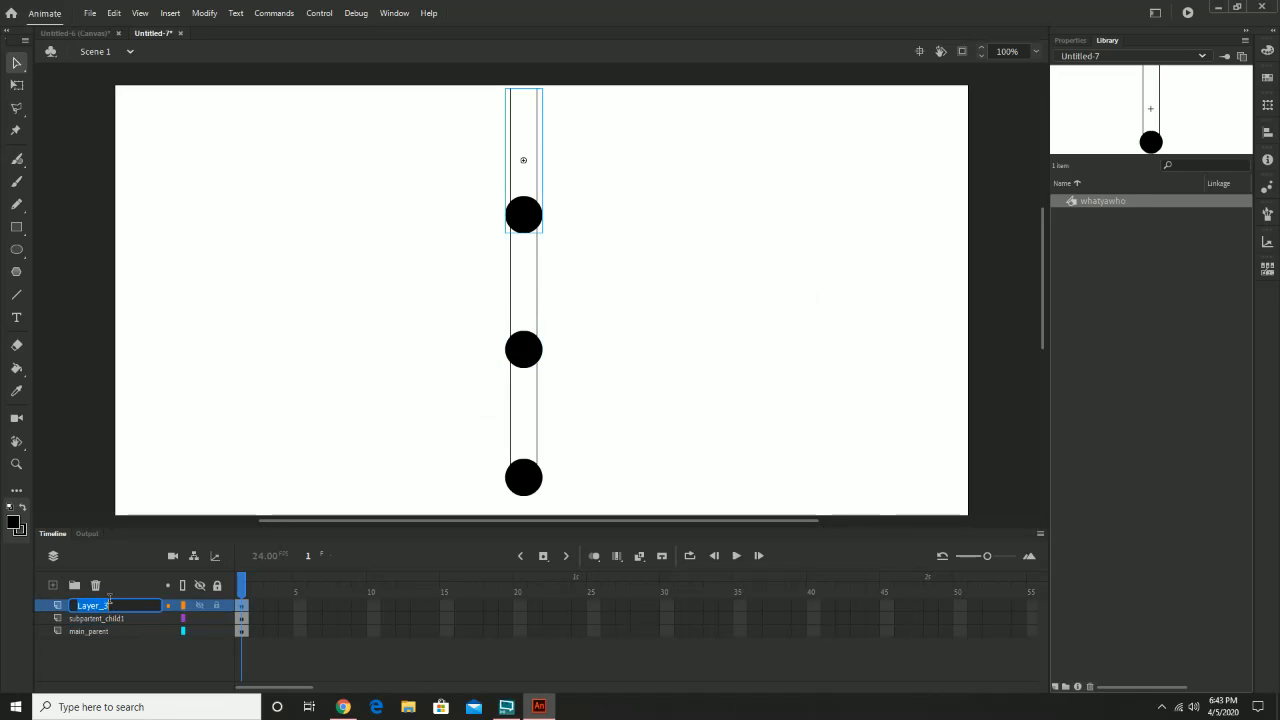
{"action": "type", "text": "child2"}
{"action": "key", "text": "Return"}
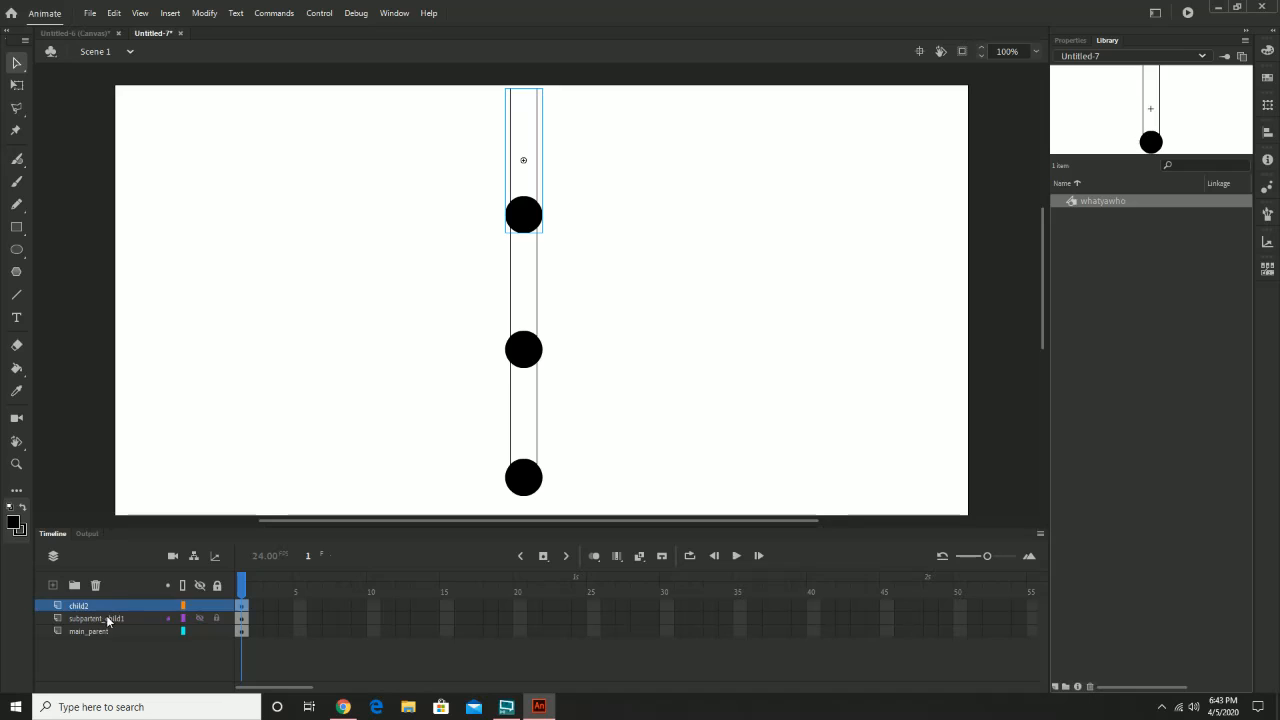
- Shorten the middle layer's name to child1 by removing its prefix
{"action": "double_click", "coordinate": [100, 618]}
{"action": "left_click_drag", "start_coordinate": [120, 618], "coordinate": [30, 616]}
{"action": "key", "text": "BackSpace"}
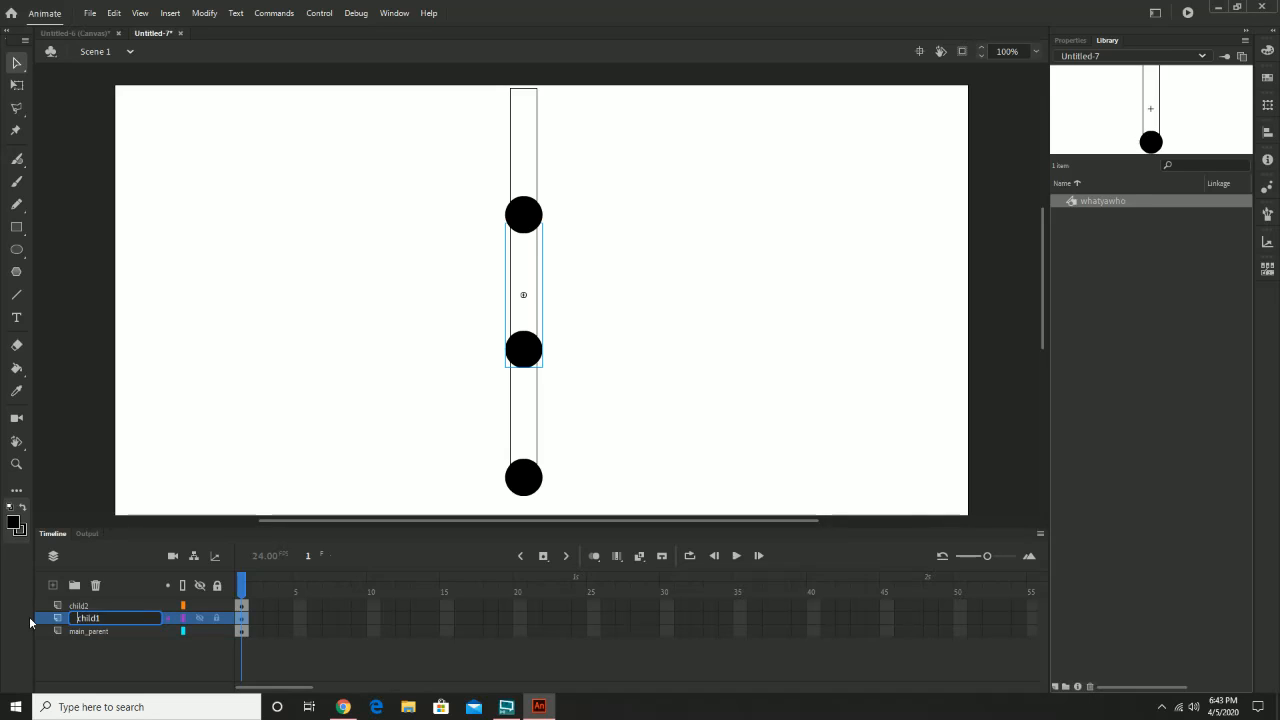
{"action": "key", "text": "Return"}
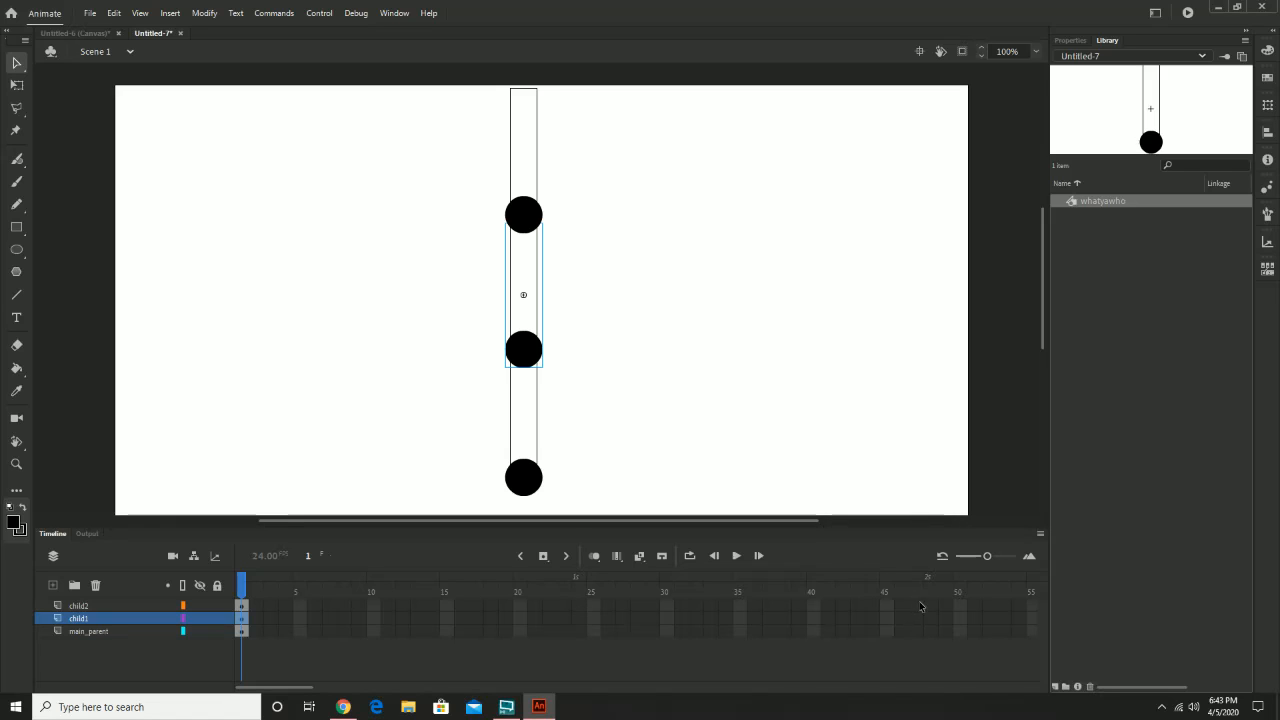
- Insert frames at frame 48 on the child2, child1 and main_parent layers to extend all three
{"action": "left_click_drag", "start_coordinate": [929, 600], "coordinate": [933, 637]}
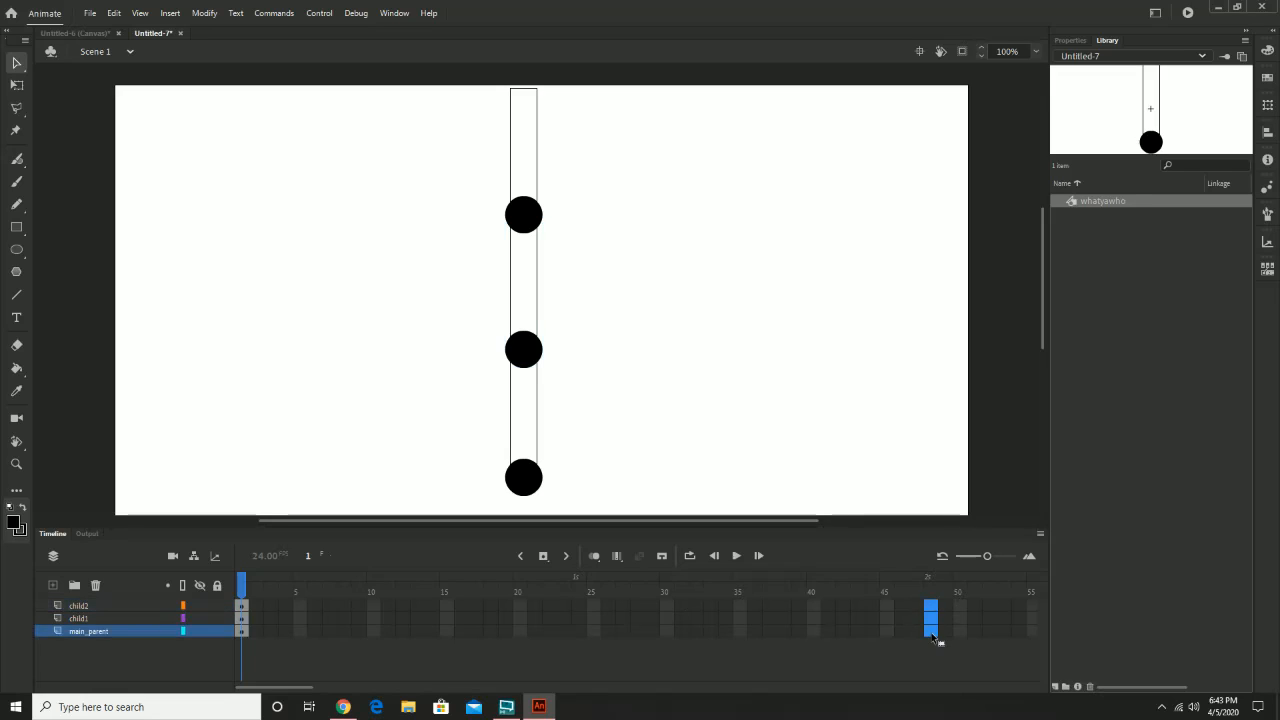
{"action": "right_click", "coordinate": [933, 606]}
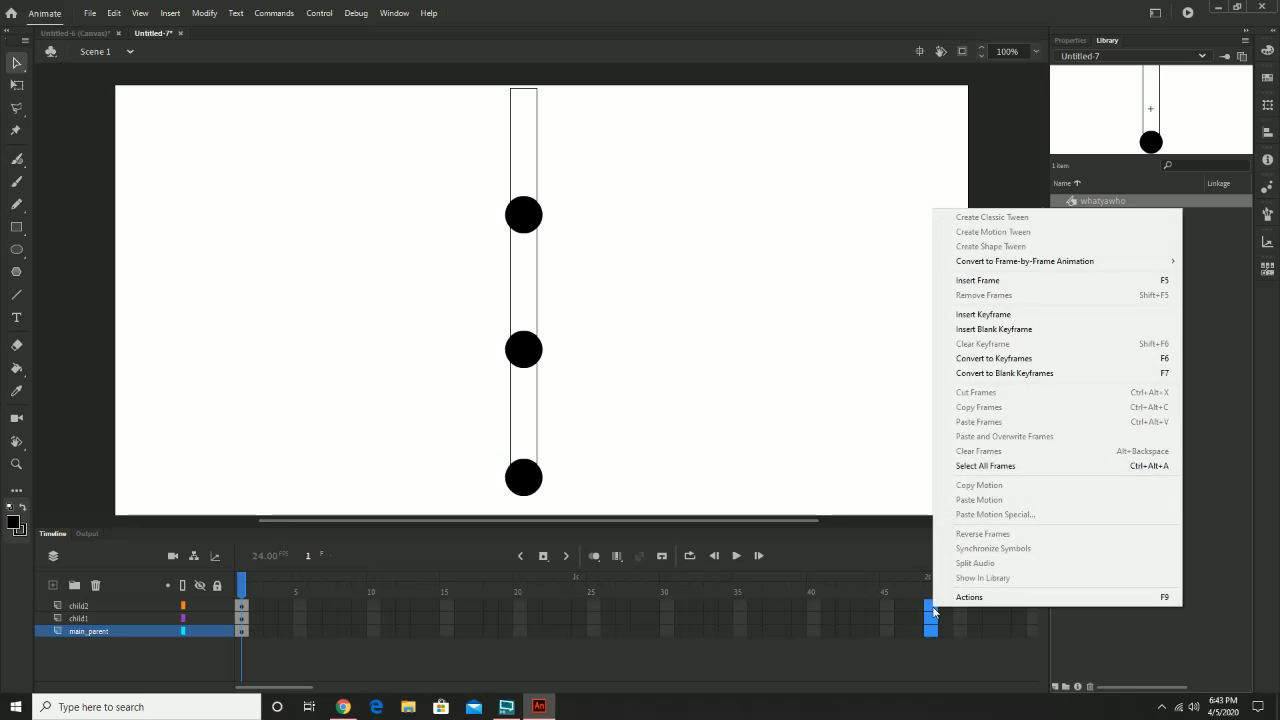
{"action": "left_click", "coordinate": [979, 281]}
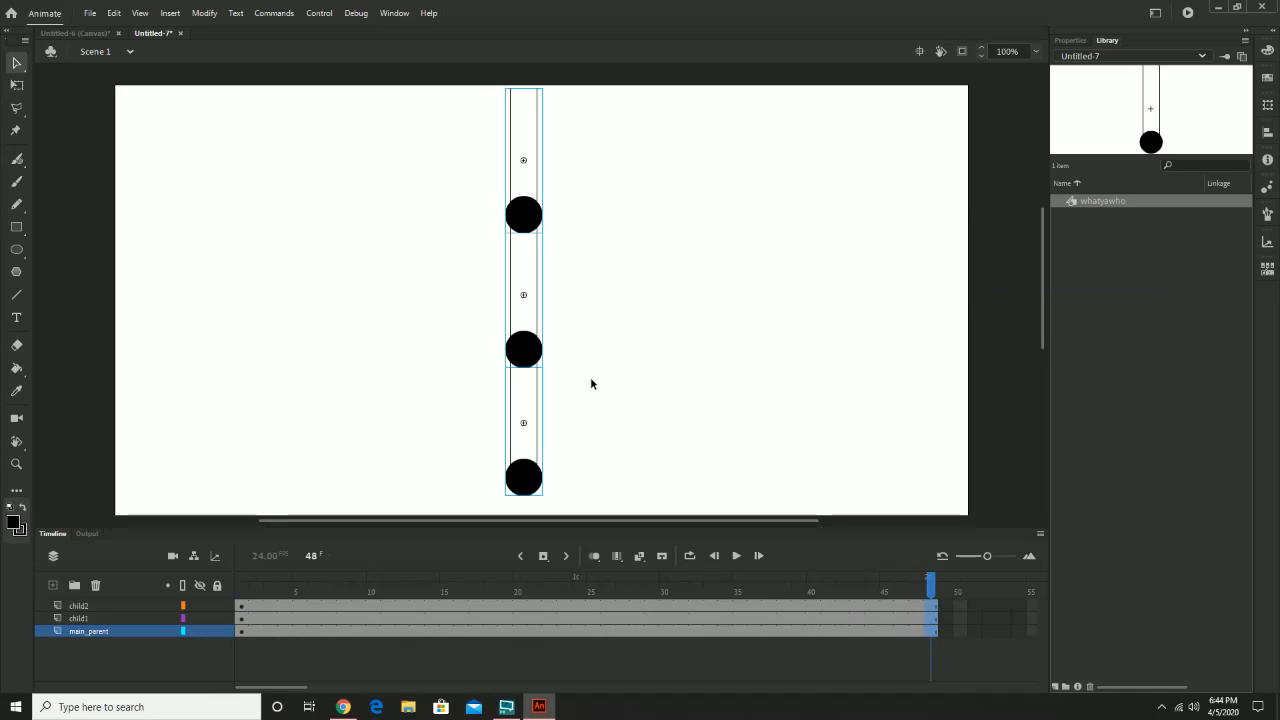
- Move the transformation points of the child1, main_parent and child2 instances onto their black circles using Free Transform
{"action": "left_click", "coordinate": [16, 86]}
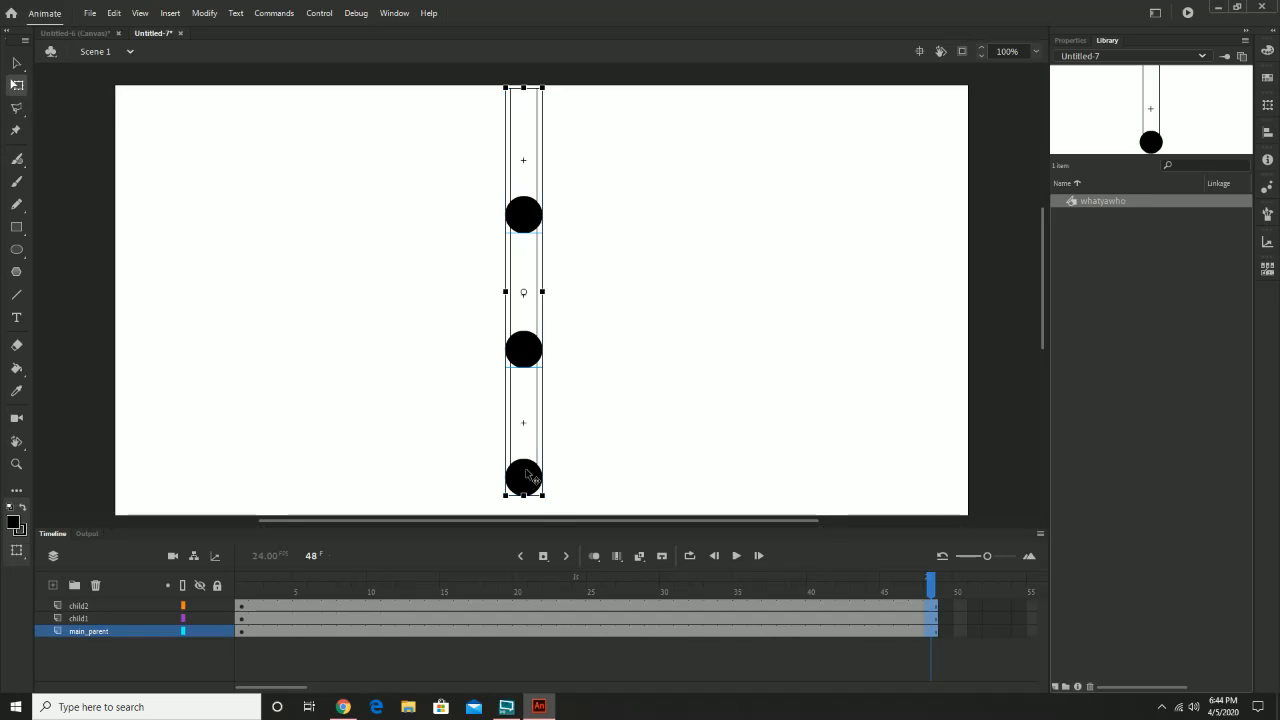
{"action": "left_click", "coordinate": [523, 294]}
{"action": "left_click", "coordinate": [580, 334]}
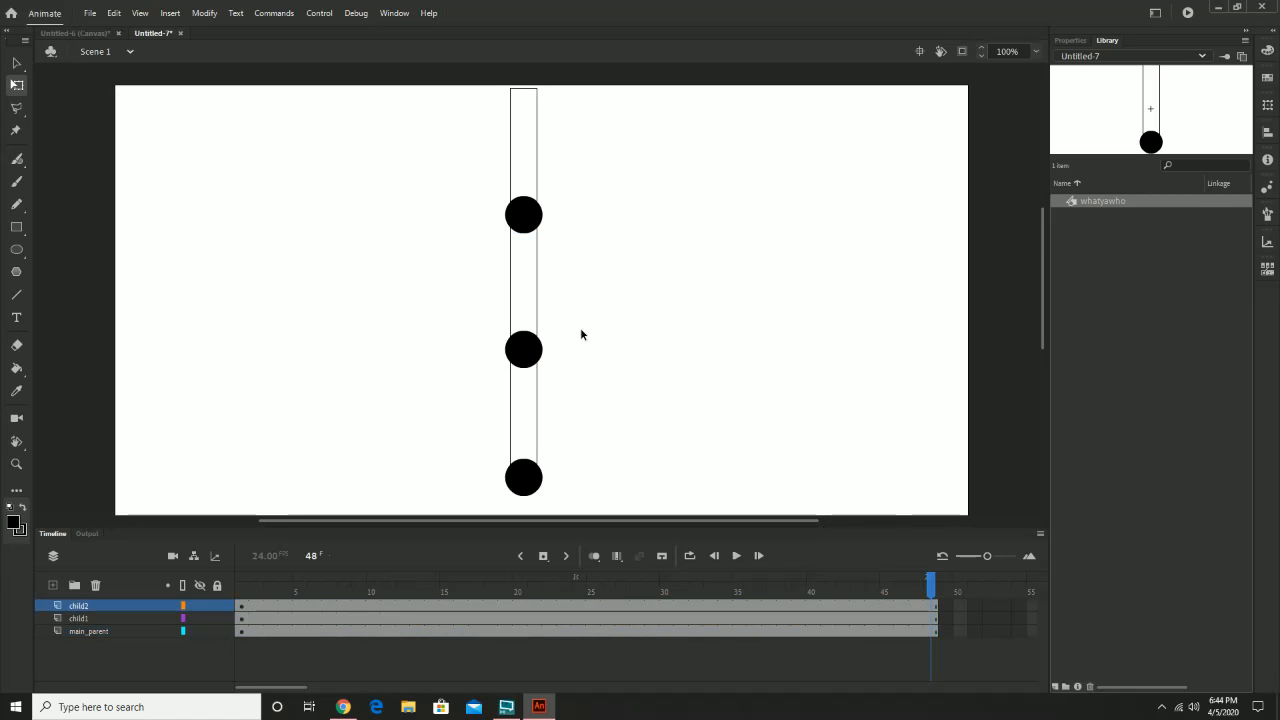
{"action": "left_click", "coordinate": [528, 310]}
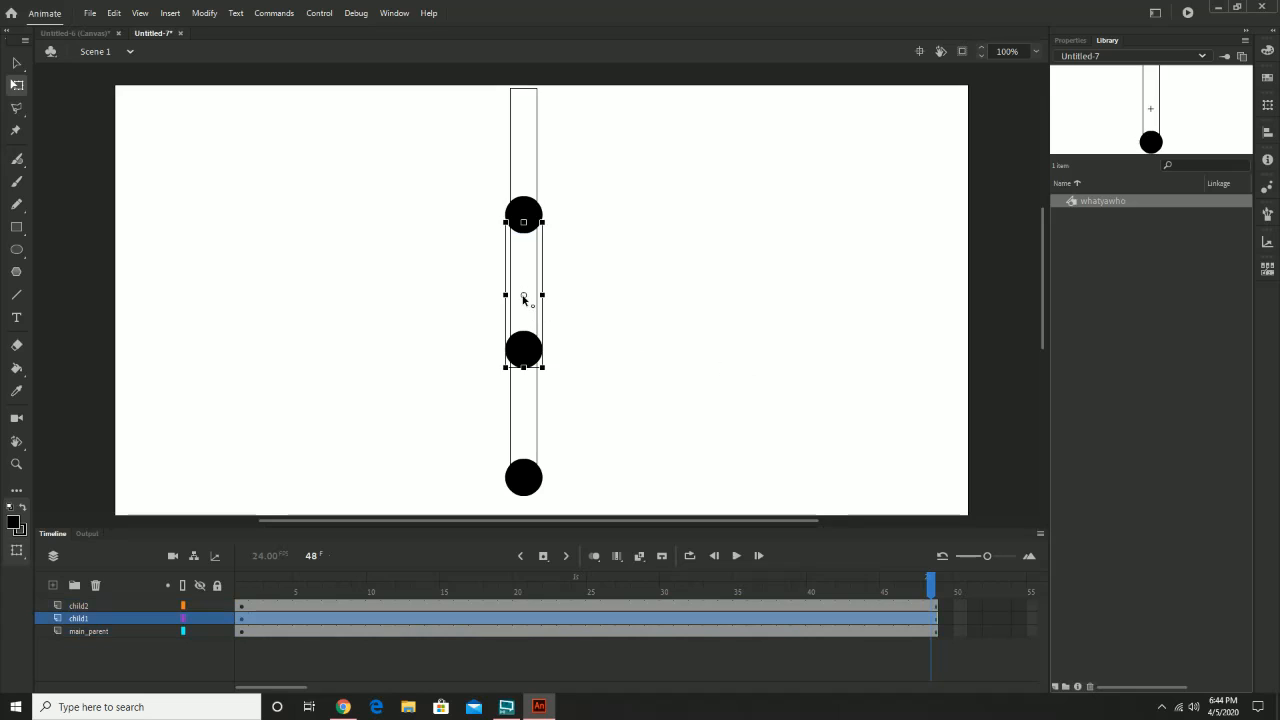
{"action": "left_click_drag", "start_coordinate": [522, 298], "coordinate": [523, 350]}
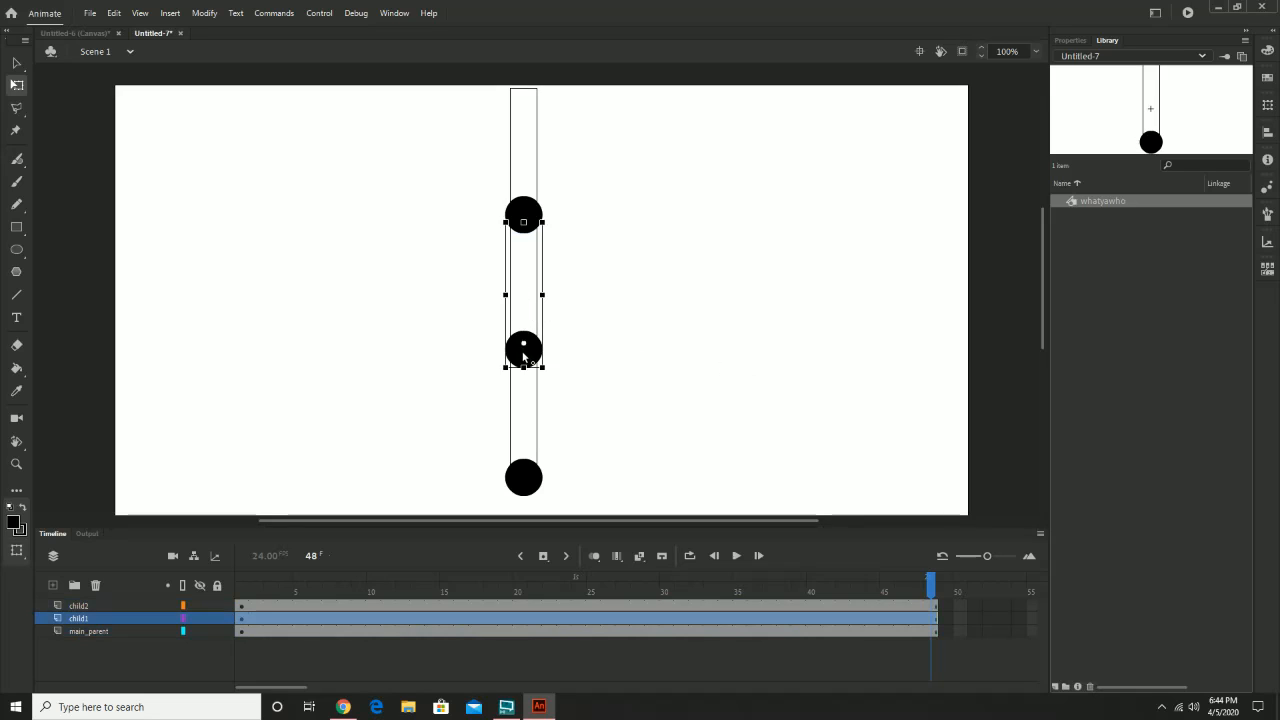
{"action": "left_click", "coordinate": [521, 437]}
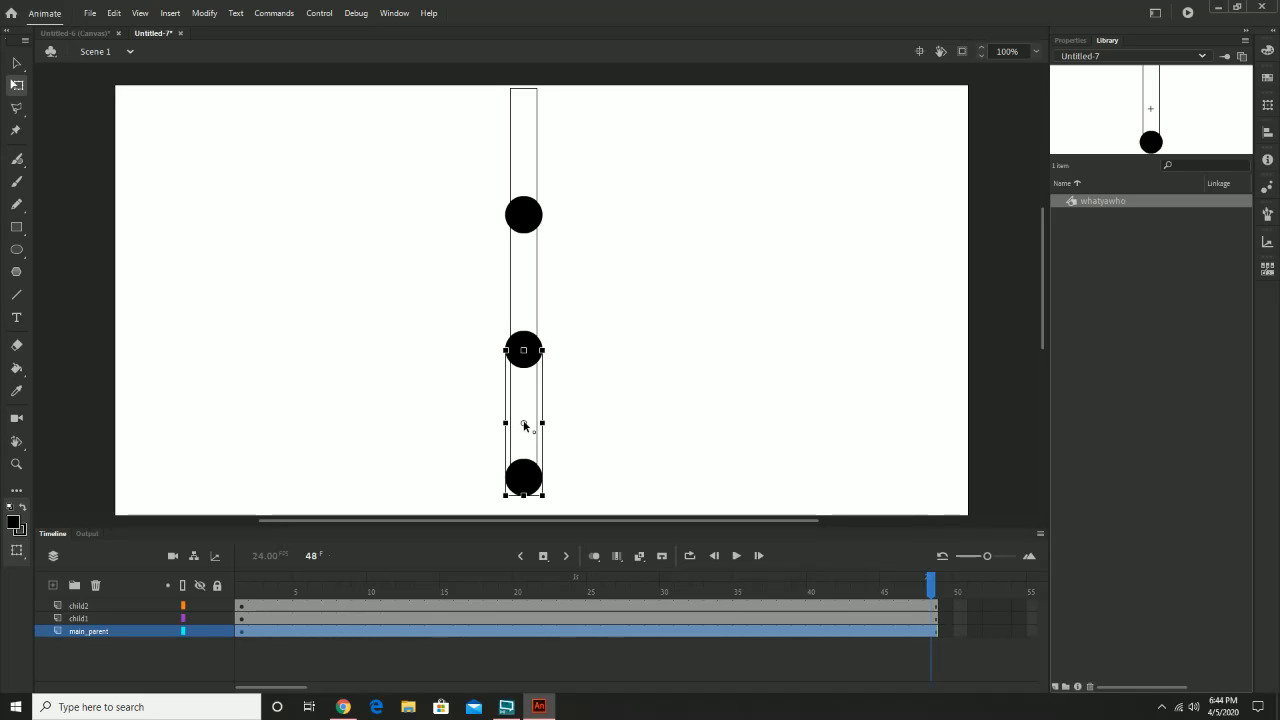
{"action": "left_click_drag", "start_coordinate": [524, 425], "coordinate": [522, 490]}
{"action": "left_click", "coordinate": [539, 170]}
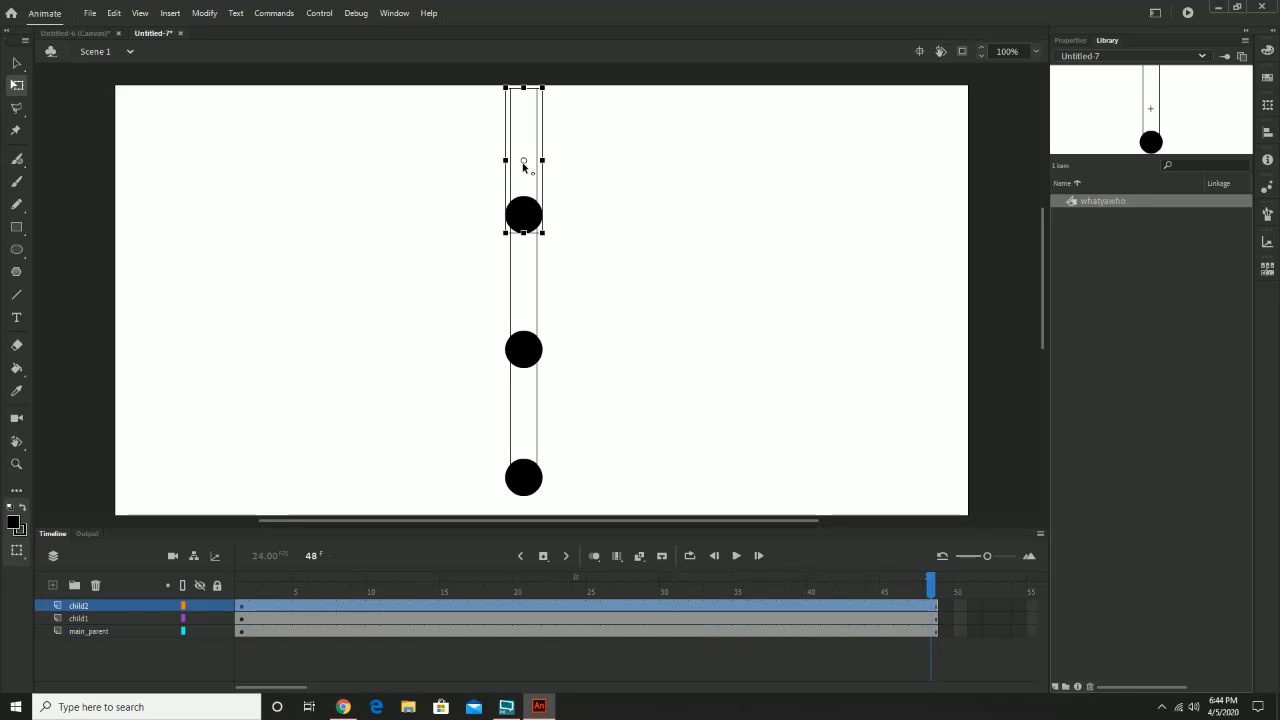
{"action": "left_click_drag", "start_coordinate": [524, 163], "coordinate": [523, 215]}
- Try rotating each of the three segments around its new pivot, undoing each rotation
{"action": "left_click_drag", "start_coordinate": [554, 97], "coordinate": [619, 140]}
{"action": "key", "text": "ctrl+z"}
{"action": "left_click", "coordinate": [534, 281]}
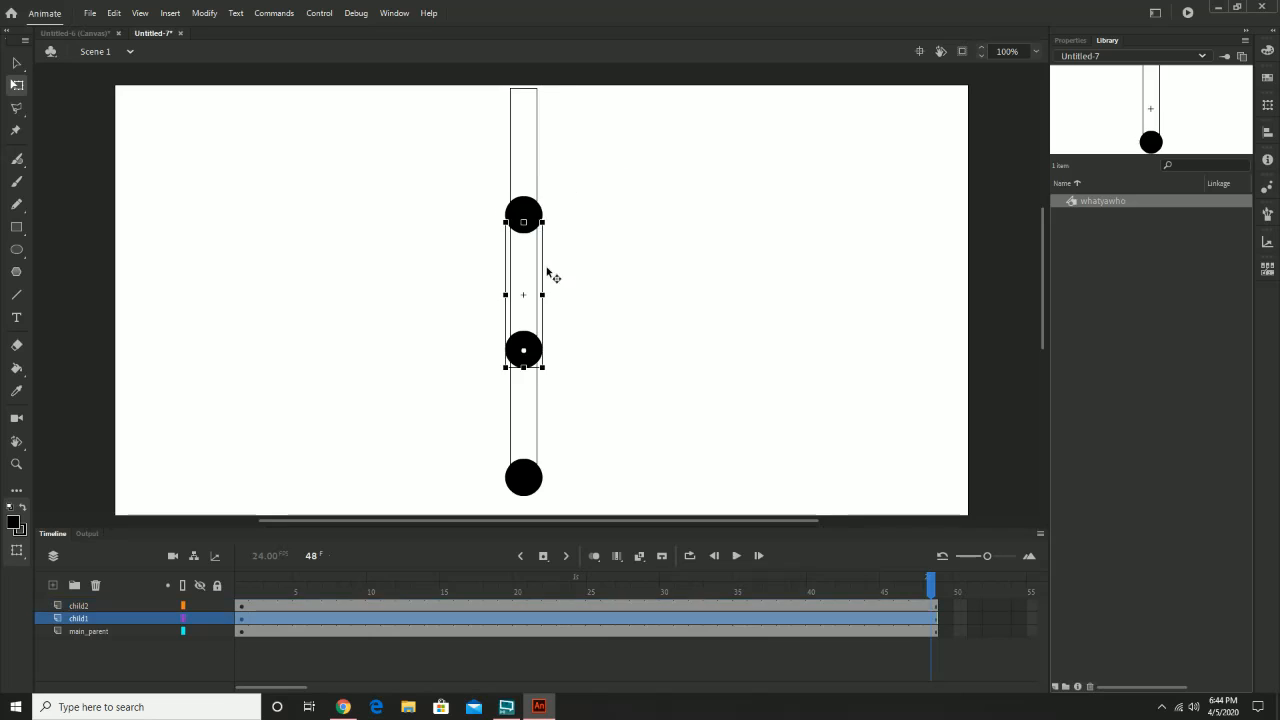
{"action": "left_click_drag", "start_coordinate": [556, 226], "coordinate": [657, 331]}
{"action": "key", "text": "ctrl+z"}
{"action": "left_click", "coordinate": [523, 423]}
{"action": "left_click_drag", "start_coordinate": [551, 351], "coordinate": [645, 440]}
{"action": "key", "text": "ctrl+z"}
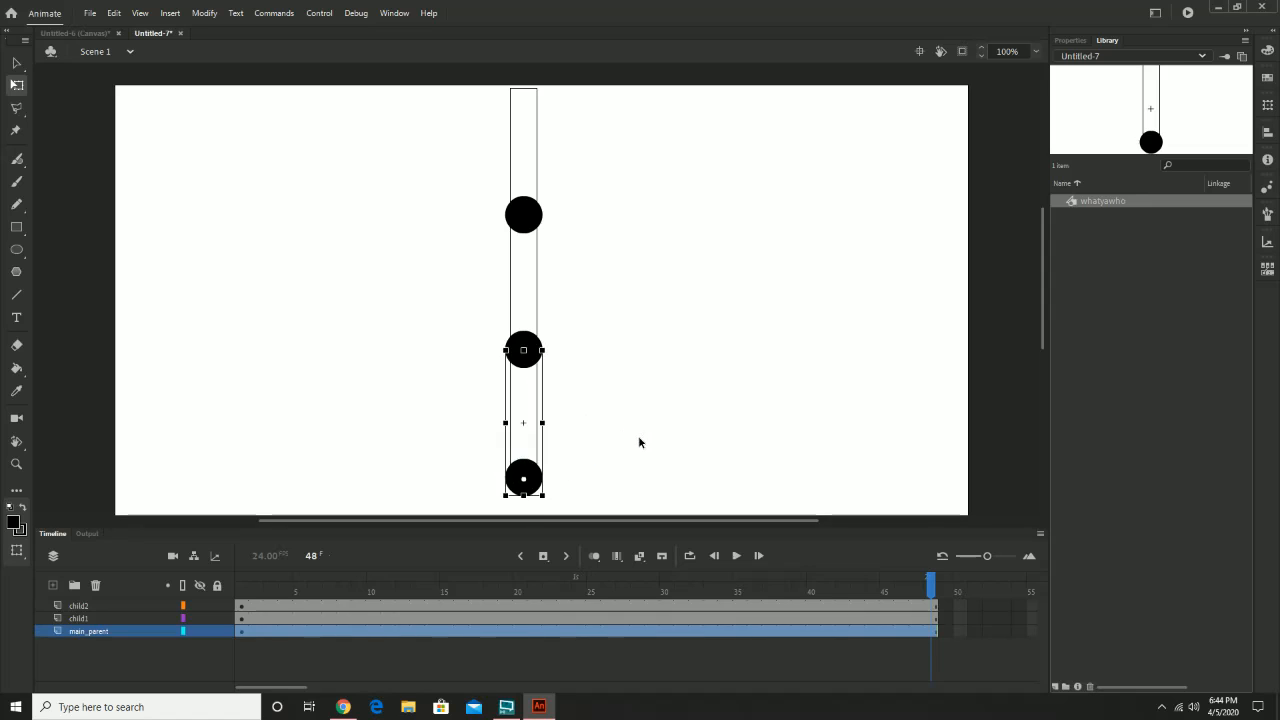
- At frame 1, show the Parenting view and set main_parent as the parent of the child1 layer
{"action": "left_click_drag", "start_coordinate": [346, 587], "coordinate": [171, 586]}
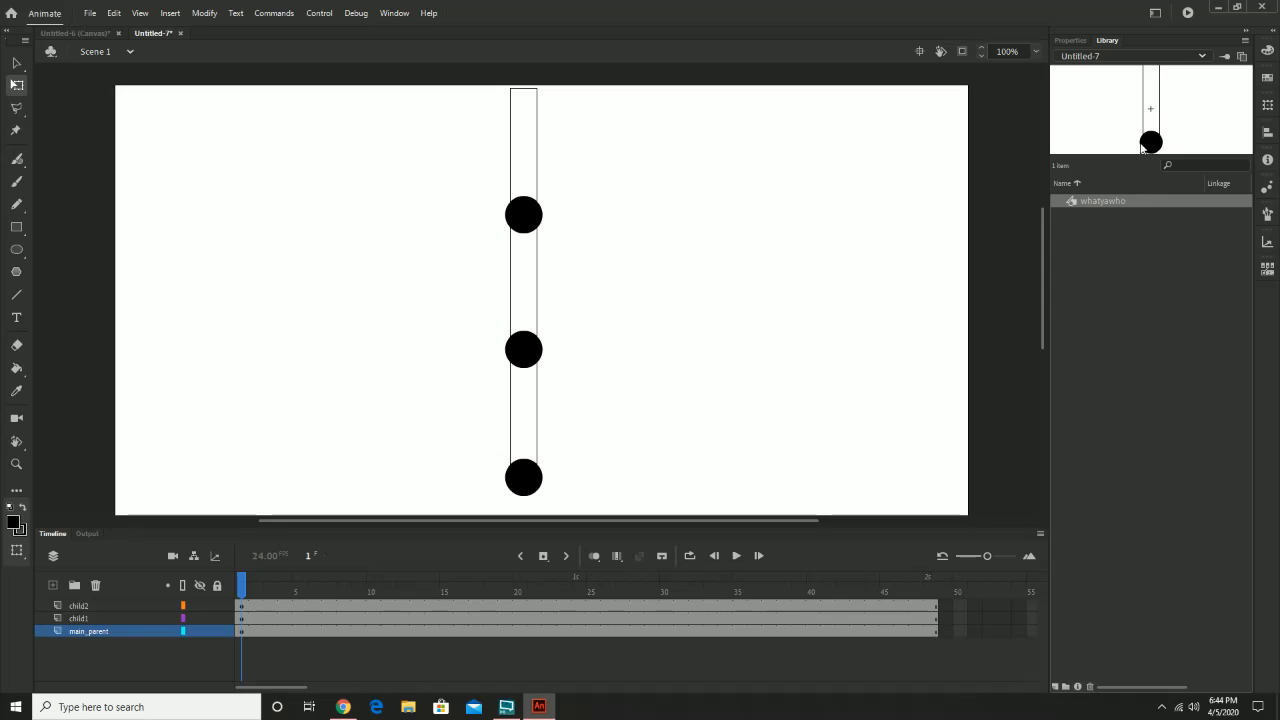
{"action": "left_click", "coordinate": [203, 13]}
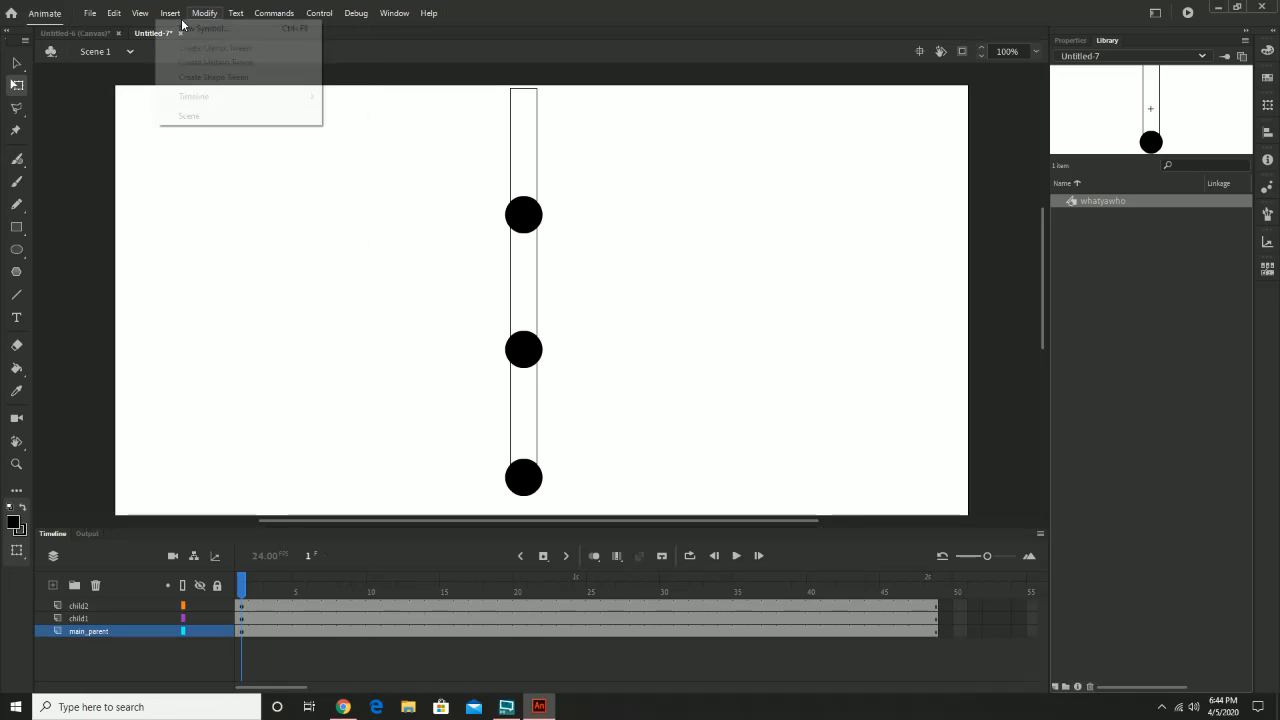
{"action": "left_click", "coordinate": [782, 42]}
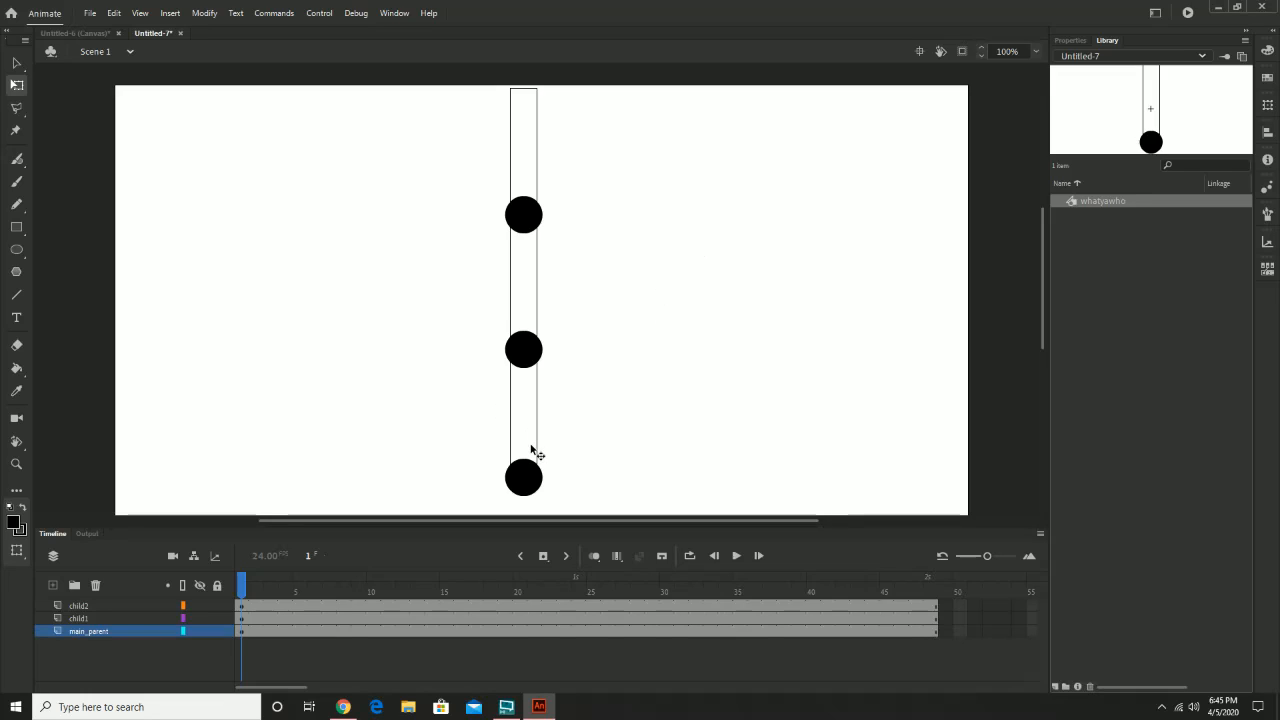
{"action": "left_click", "coordinate": [80, 620]}
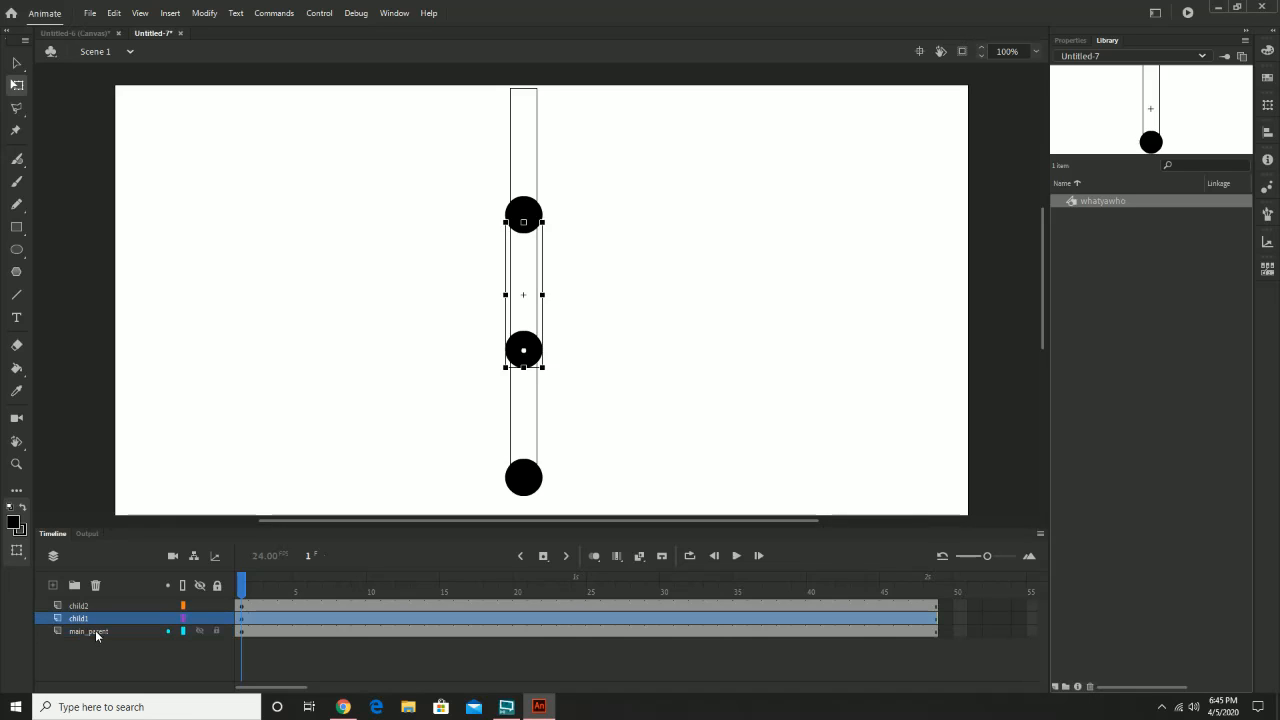
{"action": "left_click", "coordinate": [95, 630]}
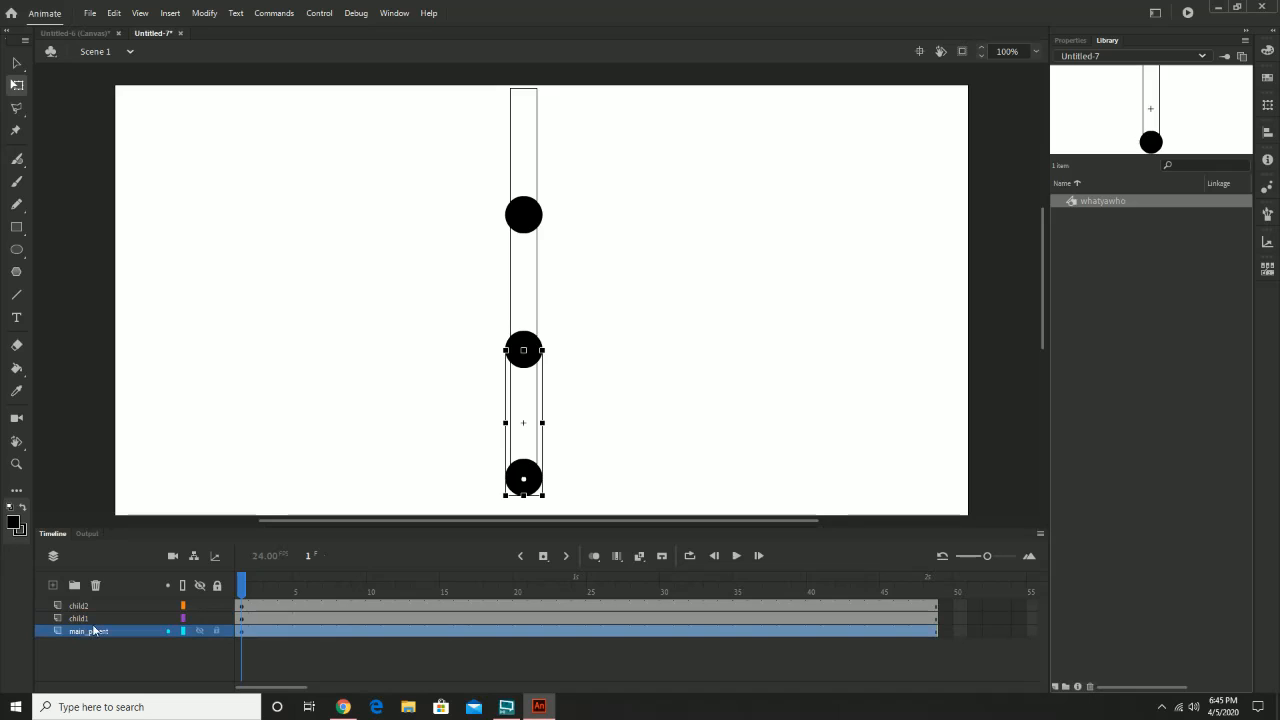
{"action": "left_click", "coordinate": [92, 620]}
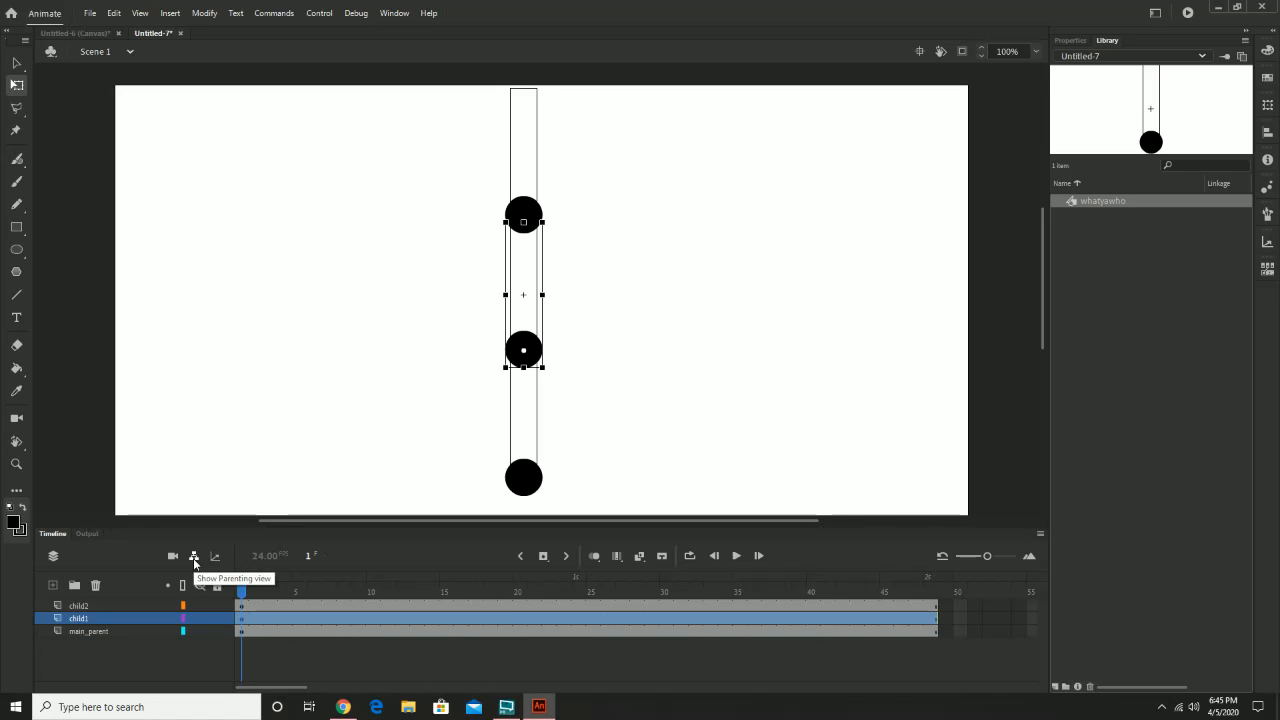
{"action": "left_click", "coordinate": [194, 558]}
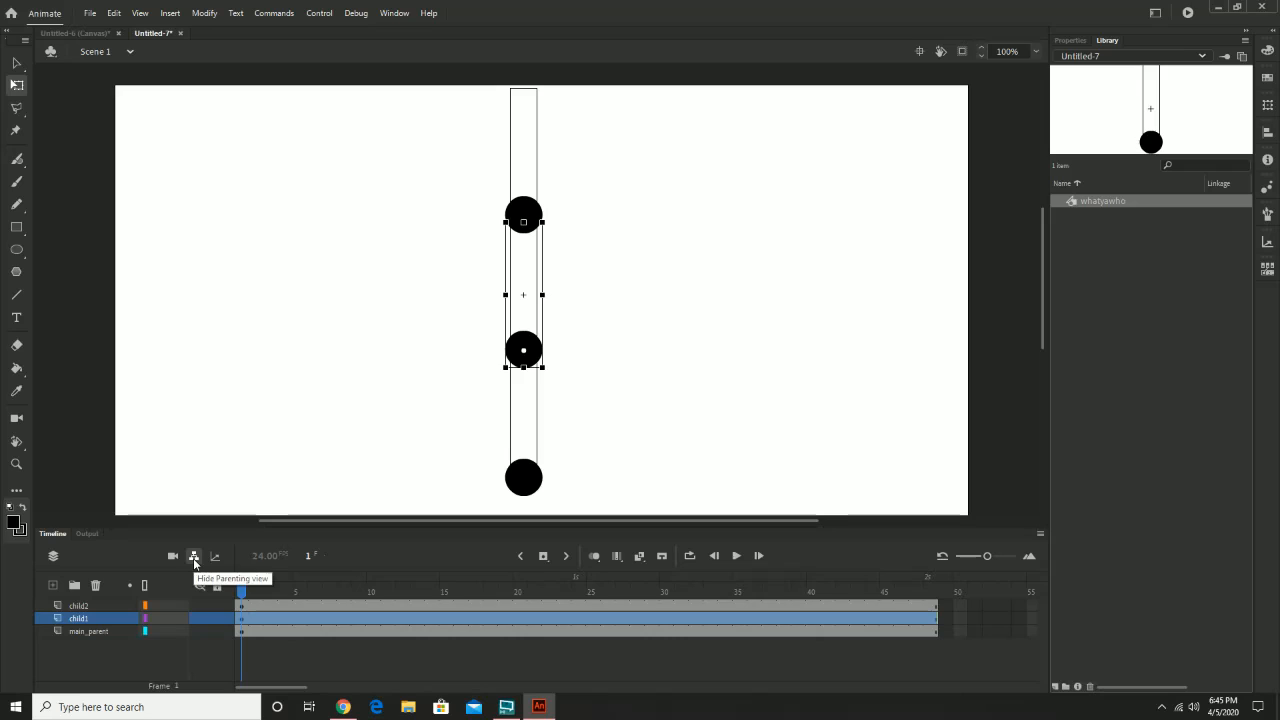
{"action": "left_click", "coordinate": [162, 621]}
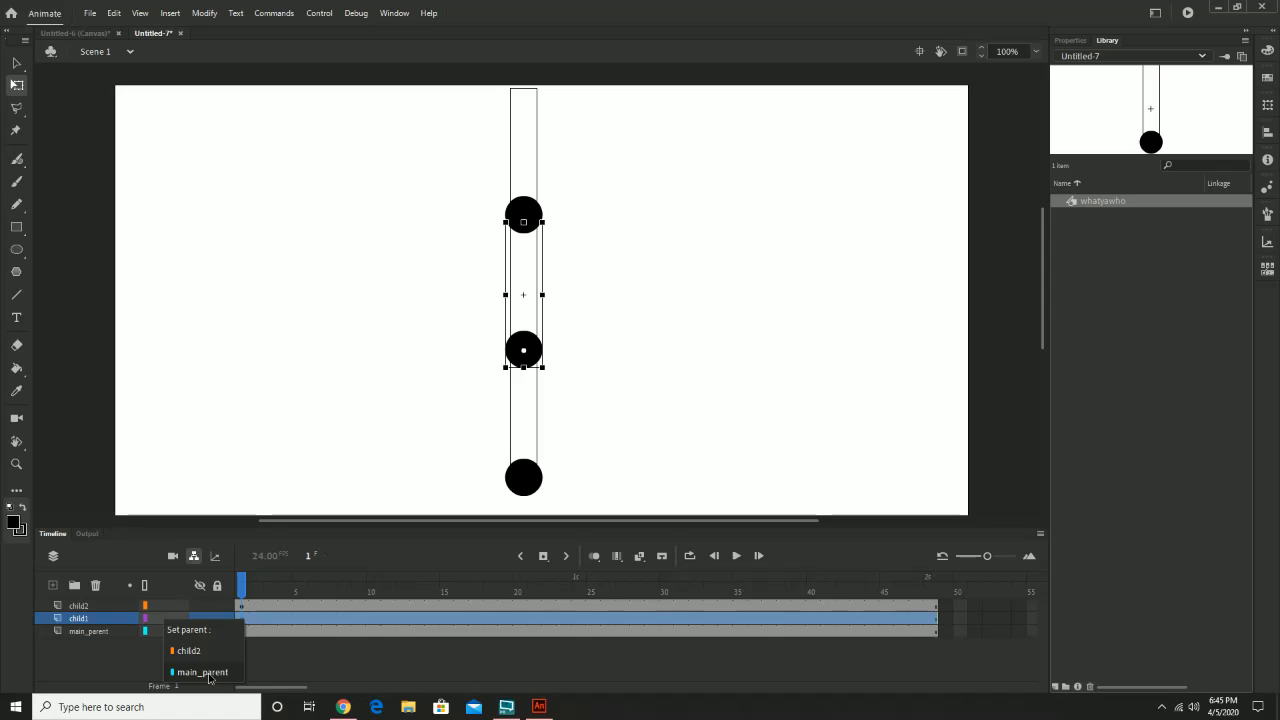
{"action": "left_click", "coordinate": [205, 672]}
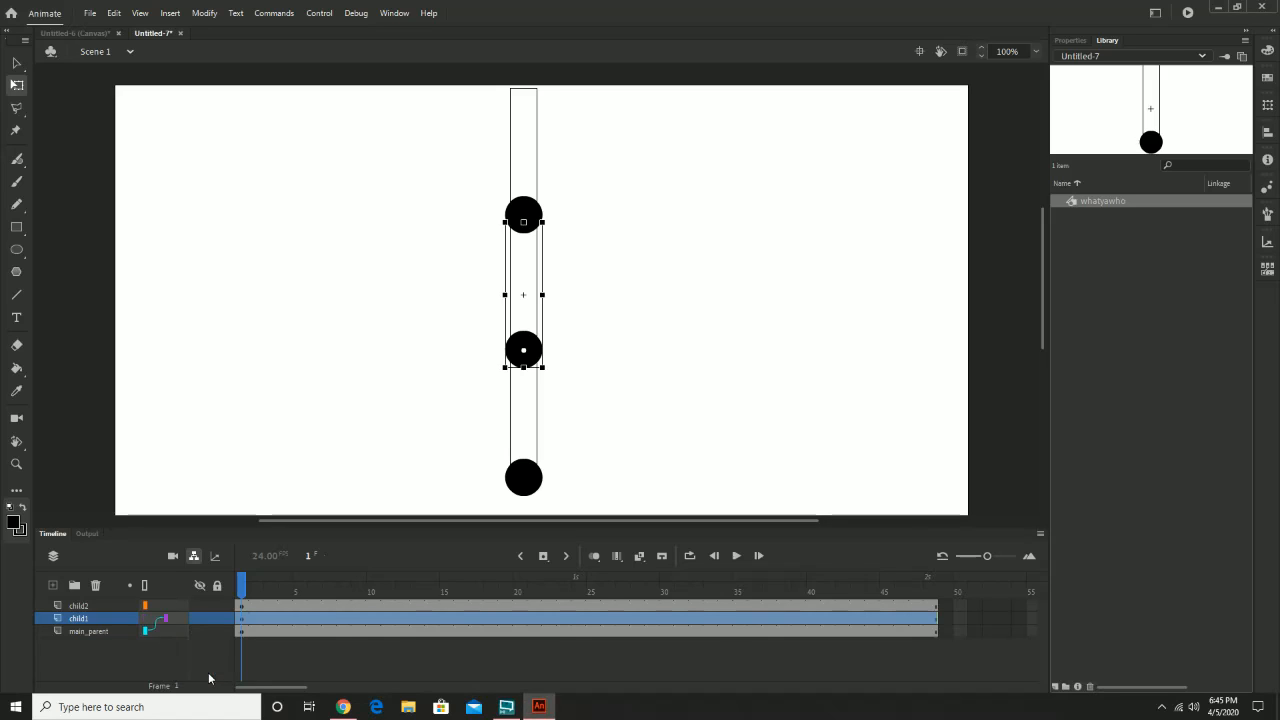
- Test the child1 link by moving the main_parent segment sideways, and undo the move
{"action": "left_click", "coordinate": [522, 433]}
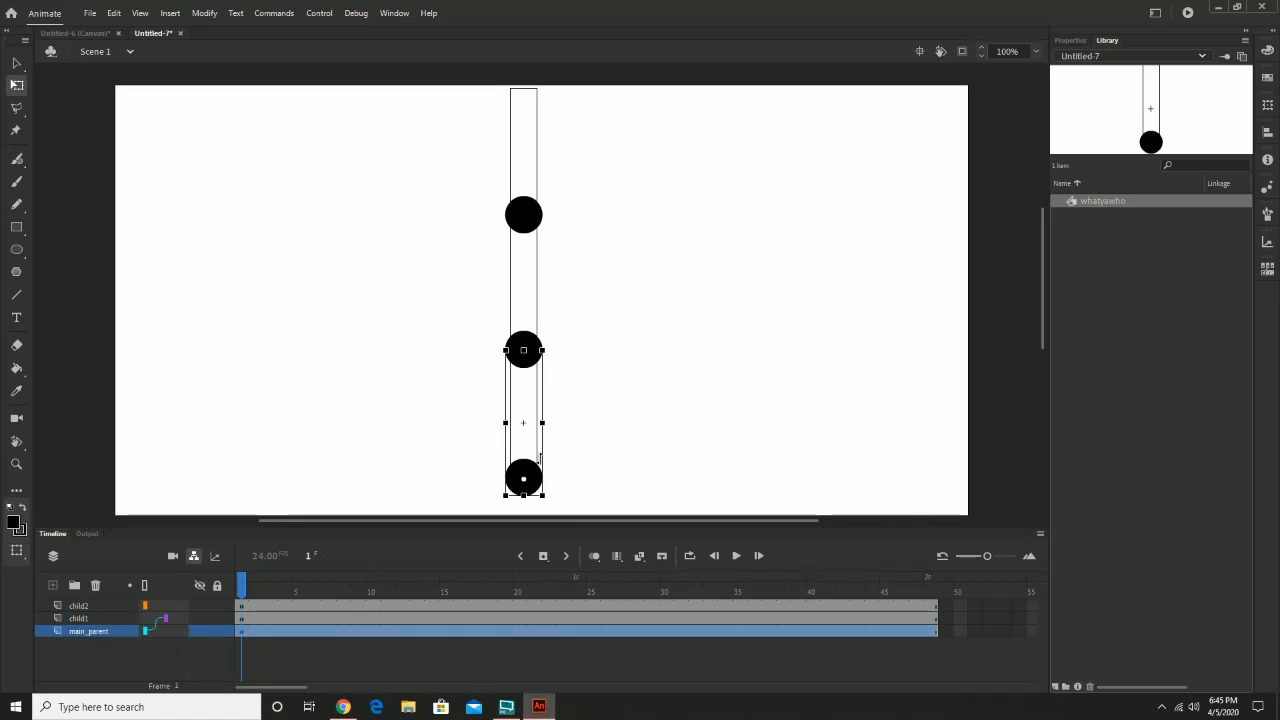
{"action": "left_click_drag", "start_coordinate": [524, 452], "coordinate": [681, 450]}
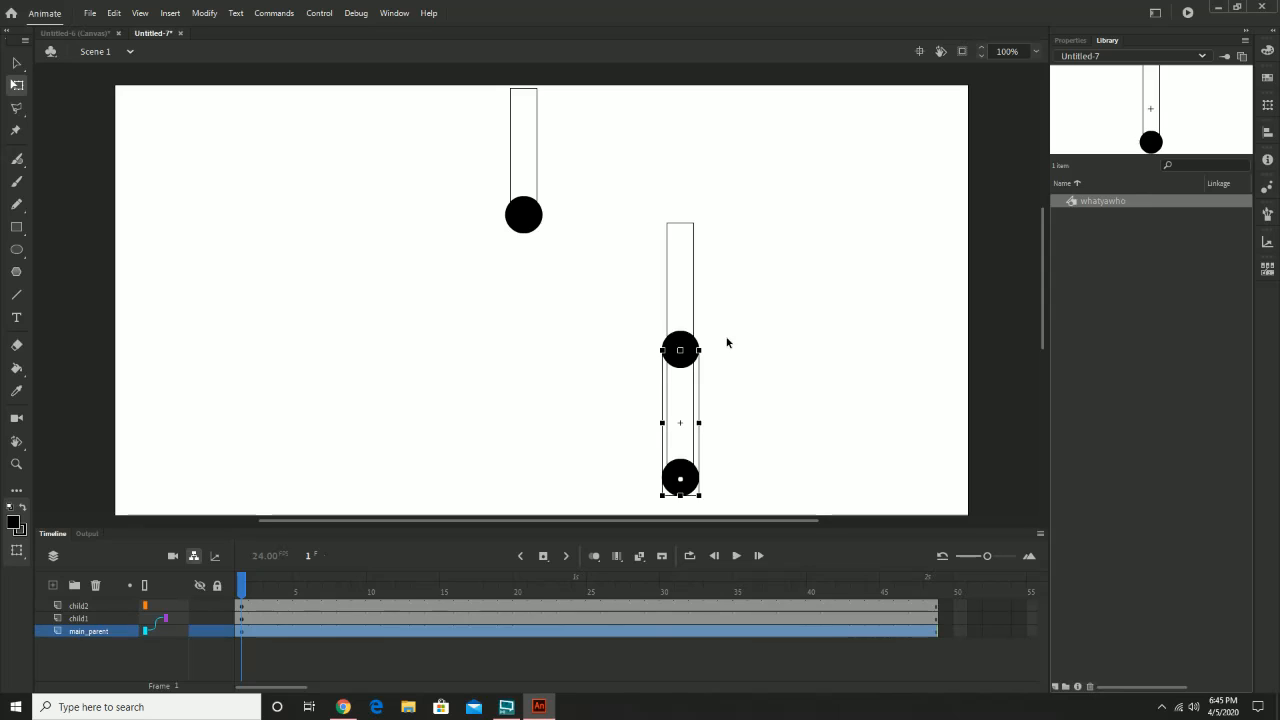
{"action": "key", "text": "ctrl+z"}
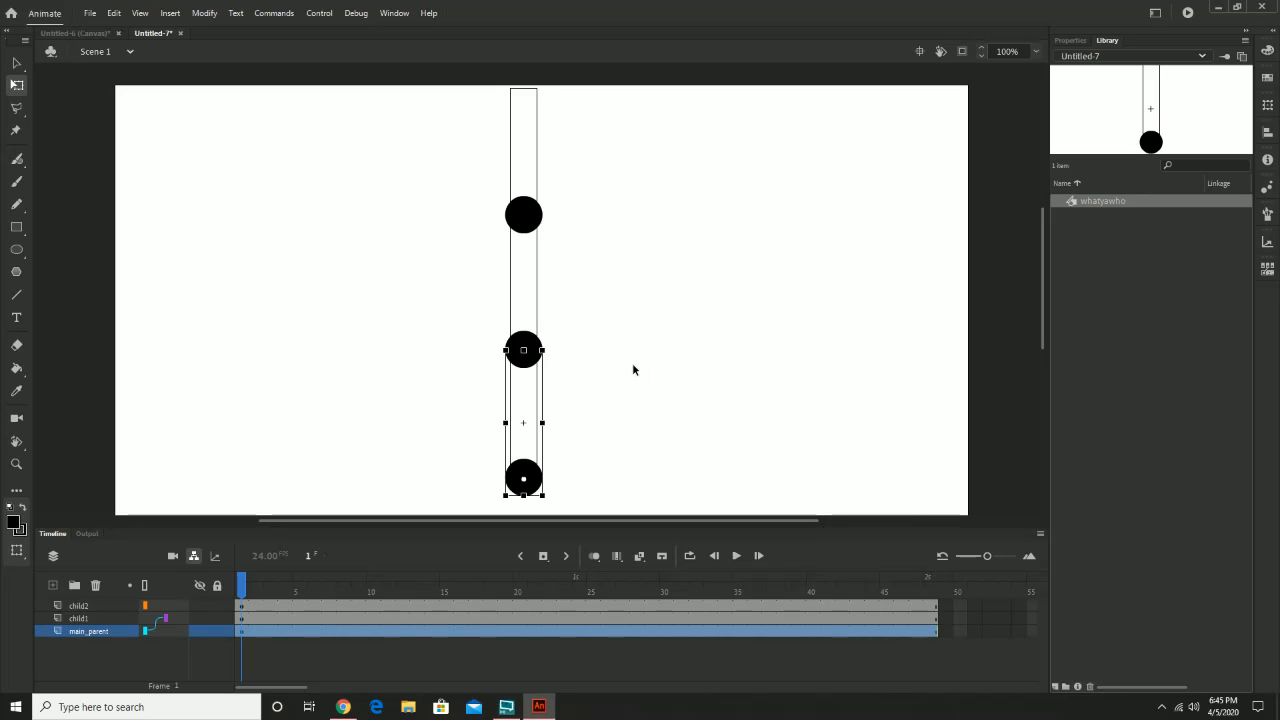
- Set main_parent as the parent of the child2 layer
{"action": "left_click", "coordinate": [80, 608]}
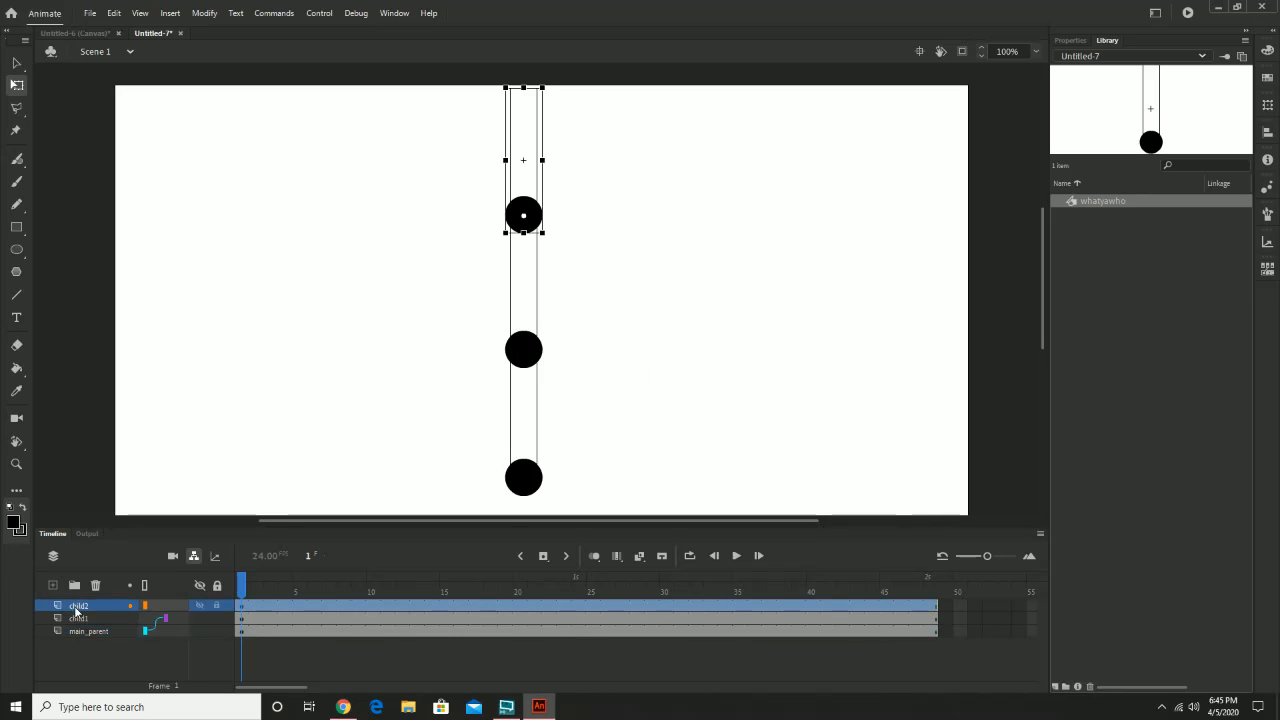
{"action": "left_click", "coordinate": [178, 608]}
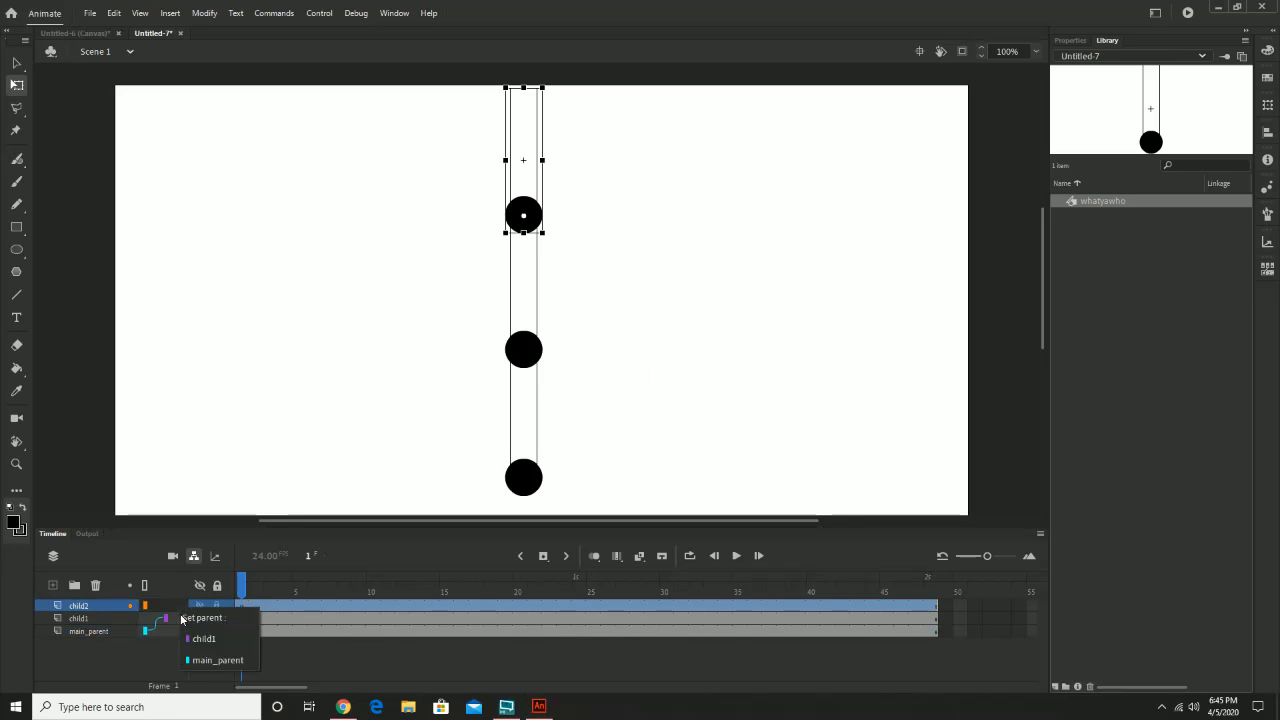
{"action": "left_click", "coordinate": [205, 660]}
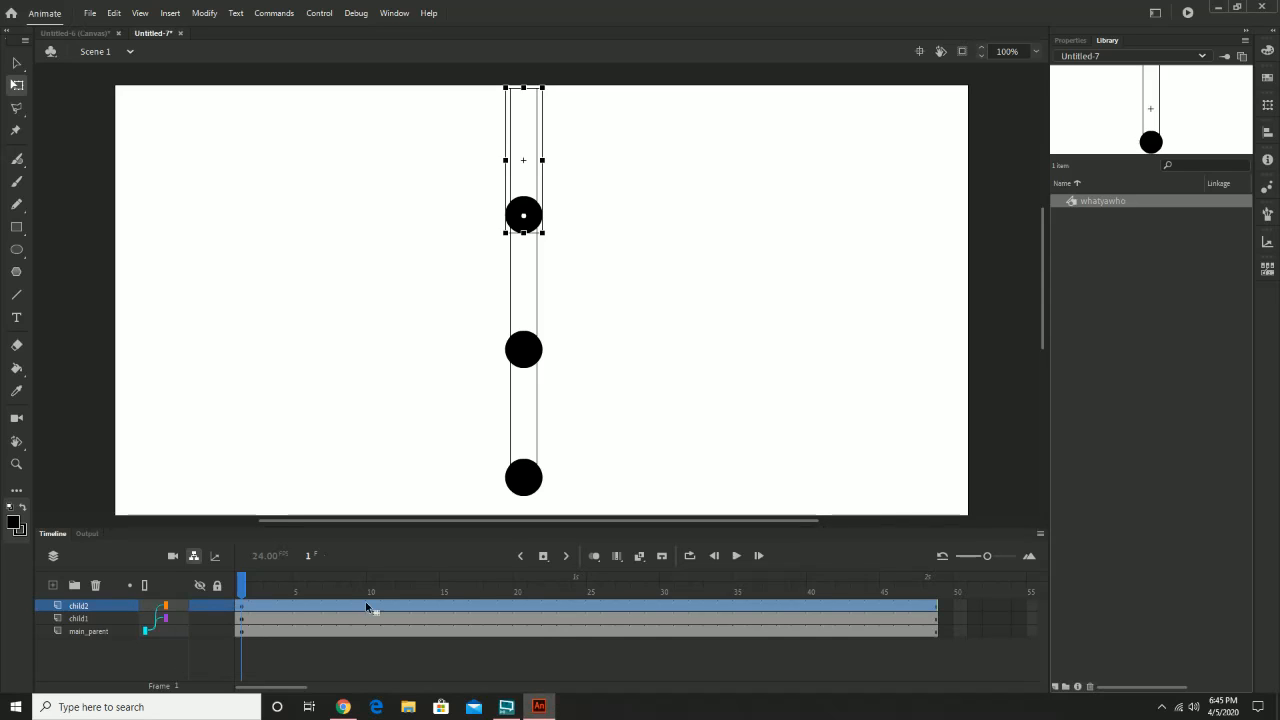
- Test both child links by moving the main_parent segment across the stage, and undo the move
{"action": "left_click", "coordinate": [521, 438]}
{"action": "left_click_drag", "start_coordinate": [521, 438], "coordinate": [703, 446]}
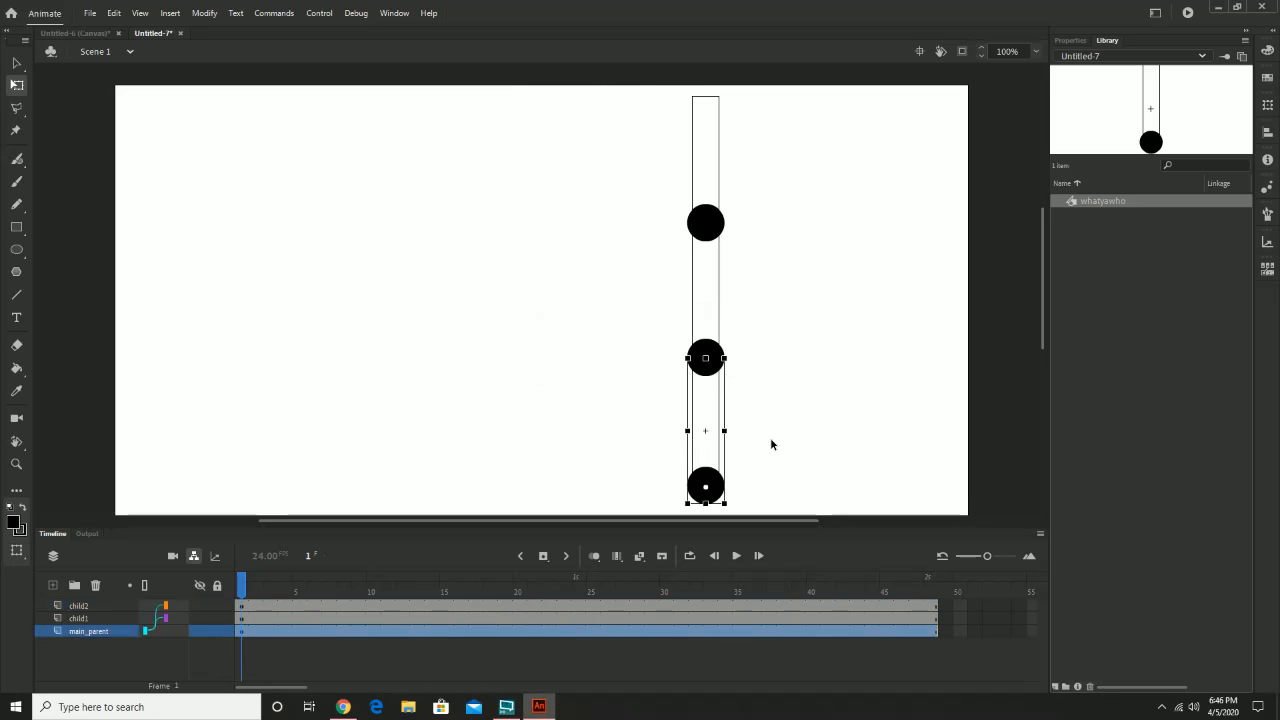
{"action": "key", "text": "ctrl+z"}
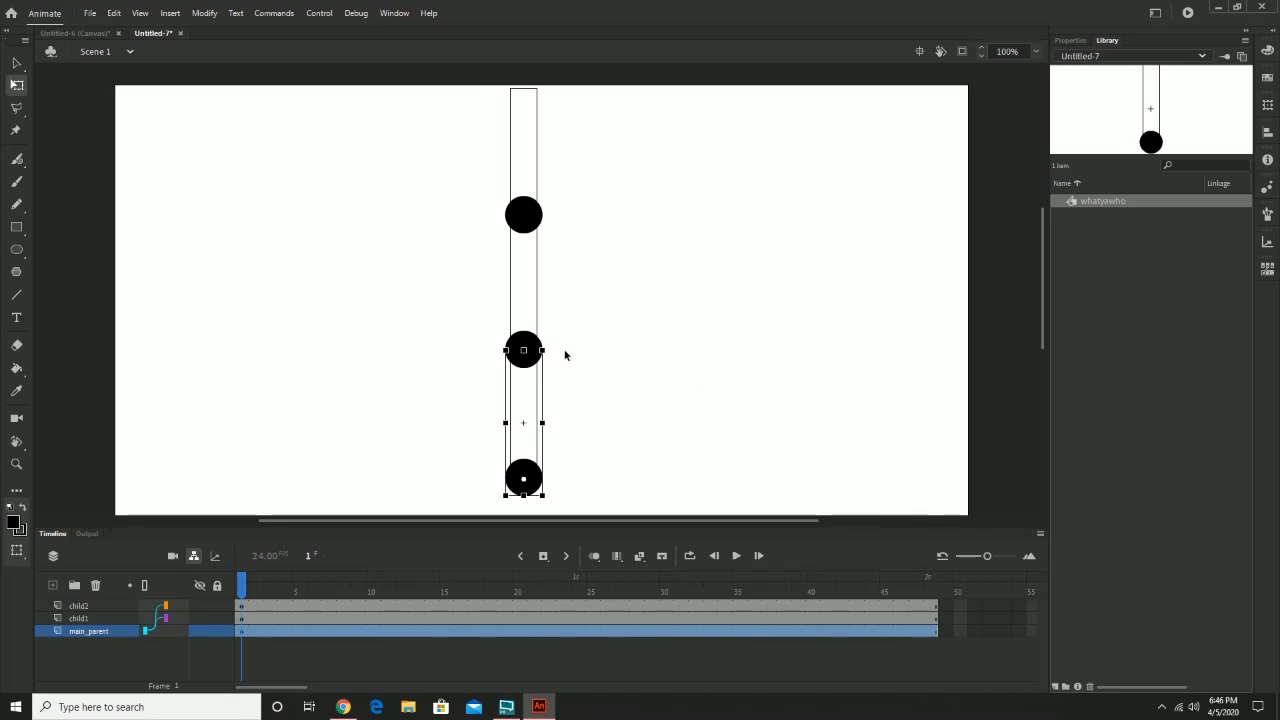
- Try rotating the main_parent segment and the child1 segment counterclockwise, and undo both rotations
{"action": "left_click_drag", "start_coordinate": [549, 348], "coordinate": [471, 343]}
{"action": "left_click", "coordinate": [415, 297]}
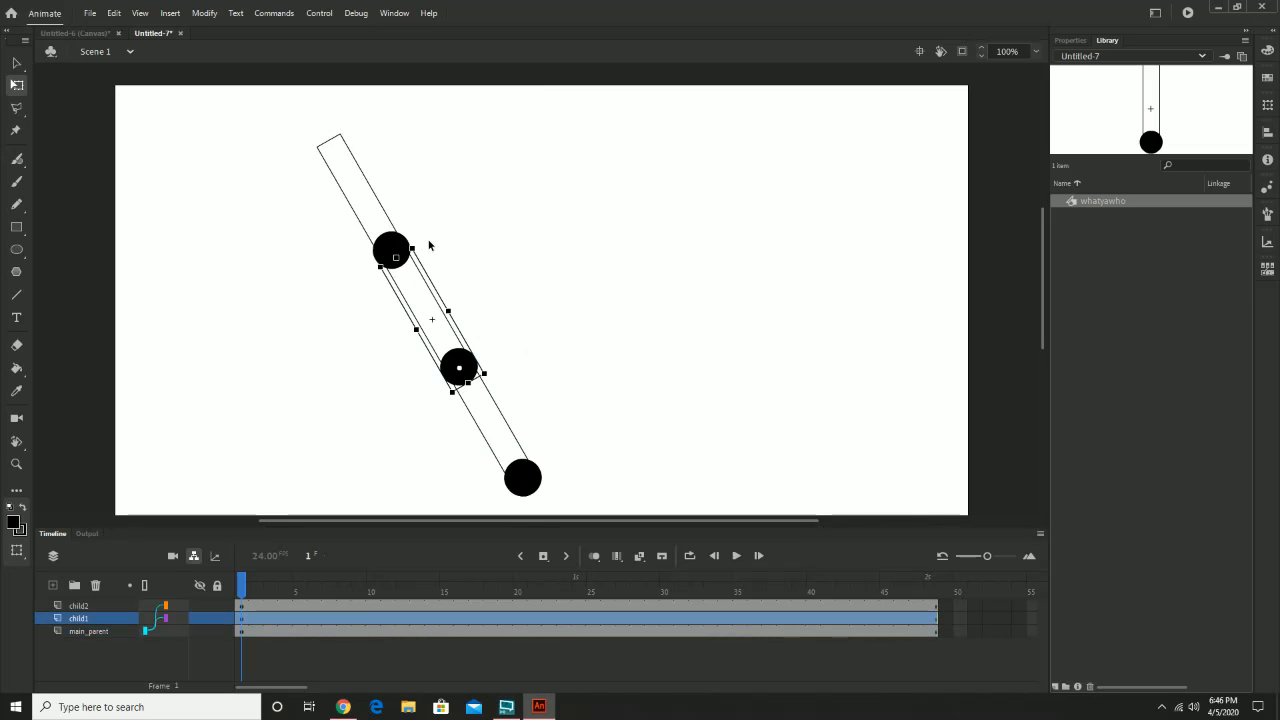
{"action": "left_click_drag", "start_coordinate": [415, 248], "coordinate": [356, 285]}
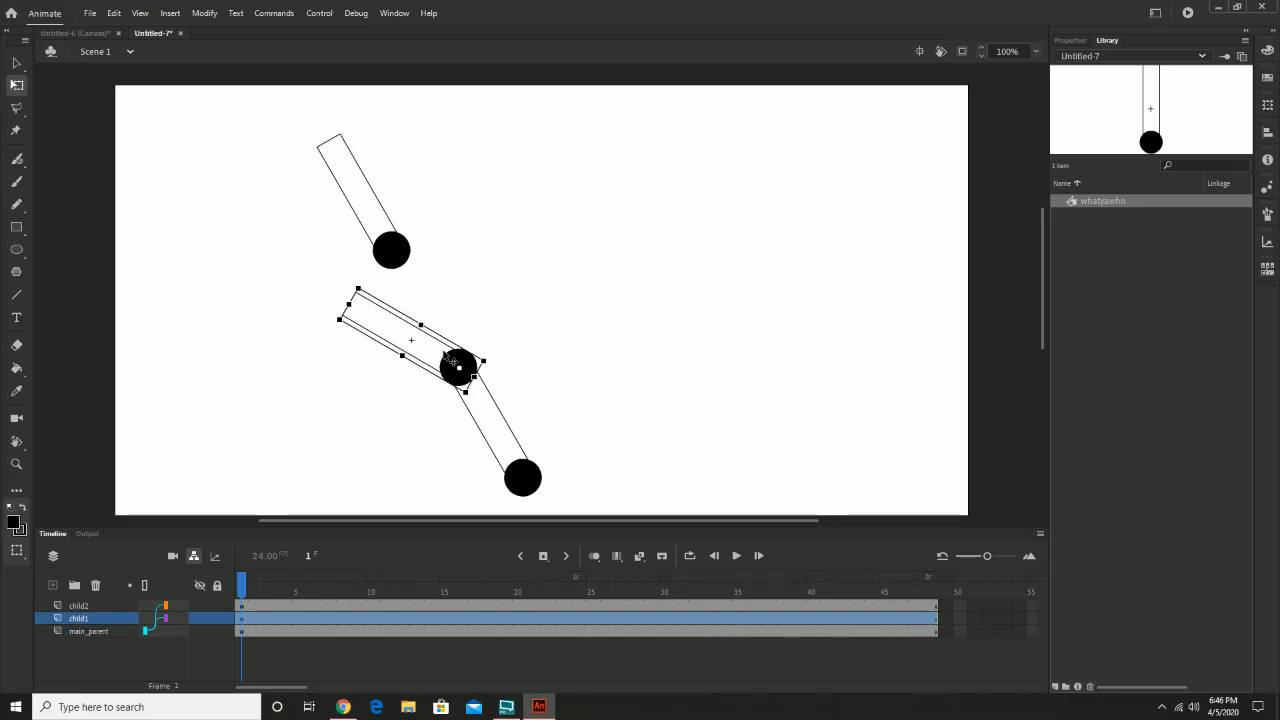
{"action": "key", "text": "ctrl+z"}
{"action": "key", "text": "ctrl+z"}
{"action": "key", "text": "ctrl+z"}
{"action": "key", "text": "ctrl+z"}
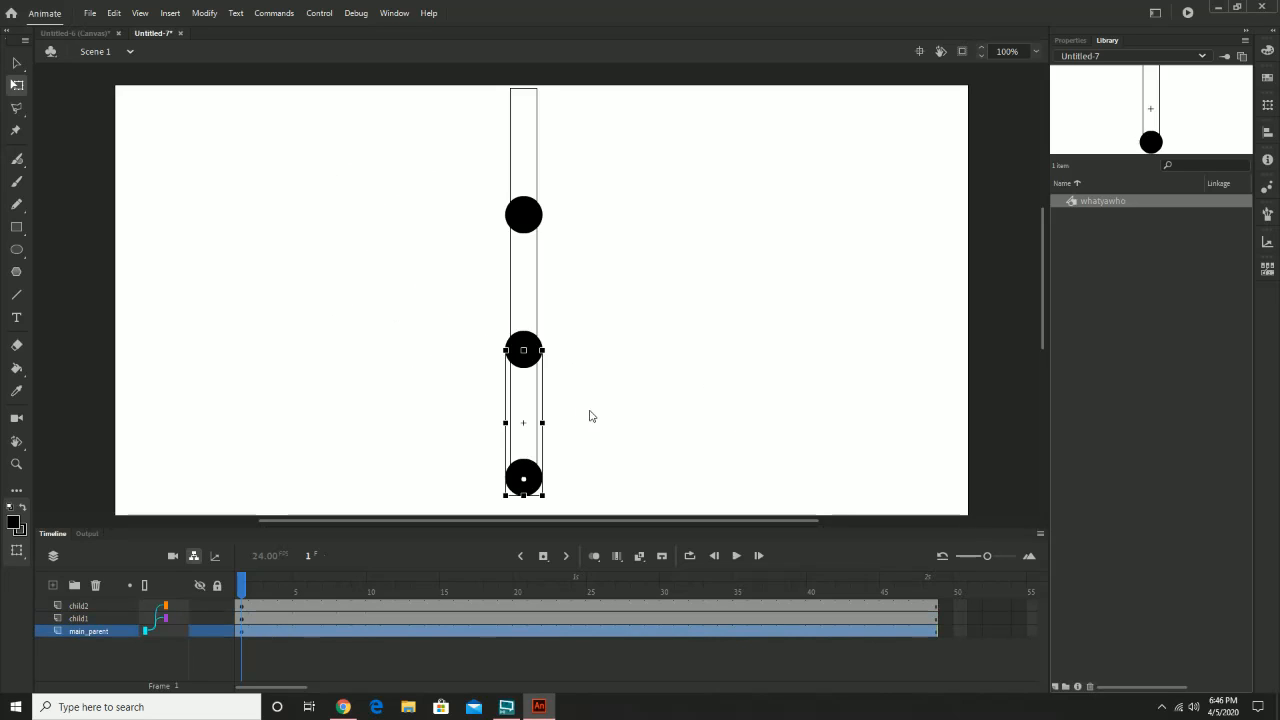
- Set child1 as the parent of the child2 layer instead, and check the parent options of both child layers
{"action": "mouse_move", "coordinate": [155, 606]}
{"action": "left_mouse_down"}
{"action": "mouse_move", "coordinate": [155, 622]}
{"action": "mouse_move", "coordinate": [161, 613]}
{"action": "left_mouse_up"}
{"action": "left_click", "coordinate": [161, 613]}
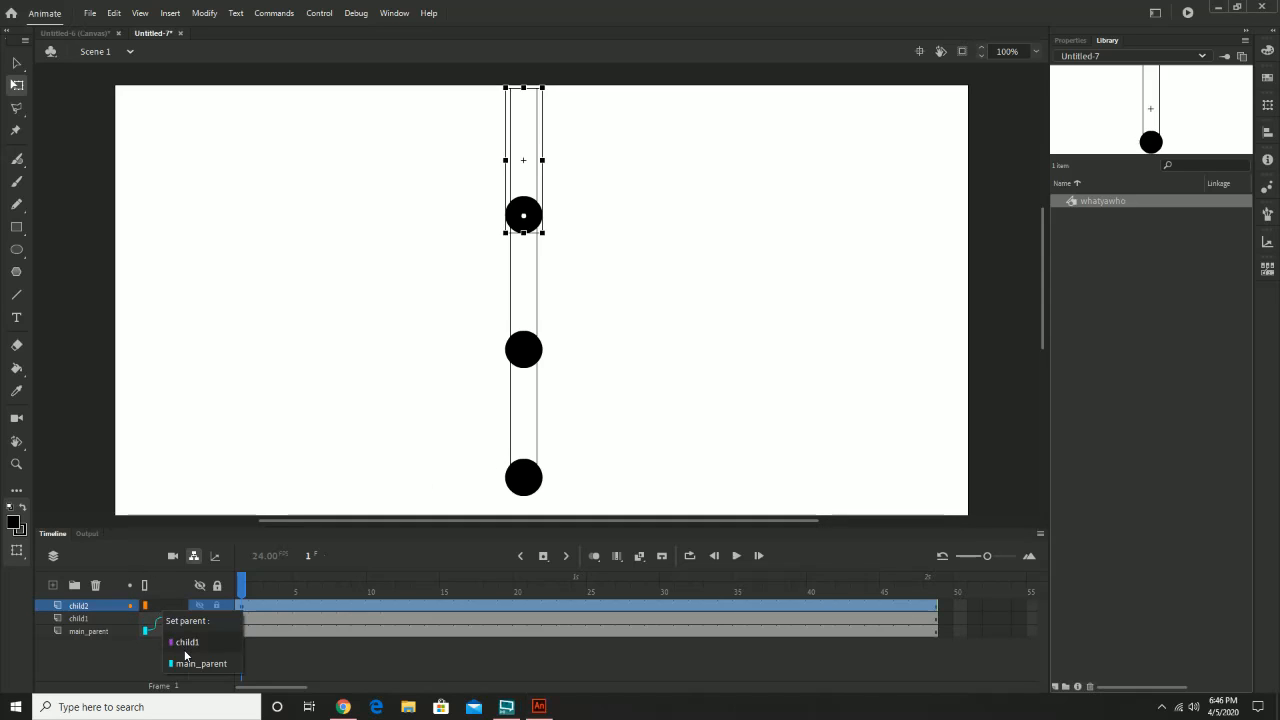
{"action": "left_click", "coordinate": [185, 649]}
{"action": "left_click", "coordinate": [100, 620]}
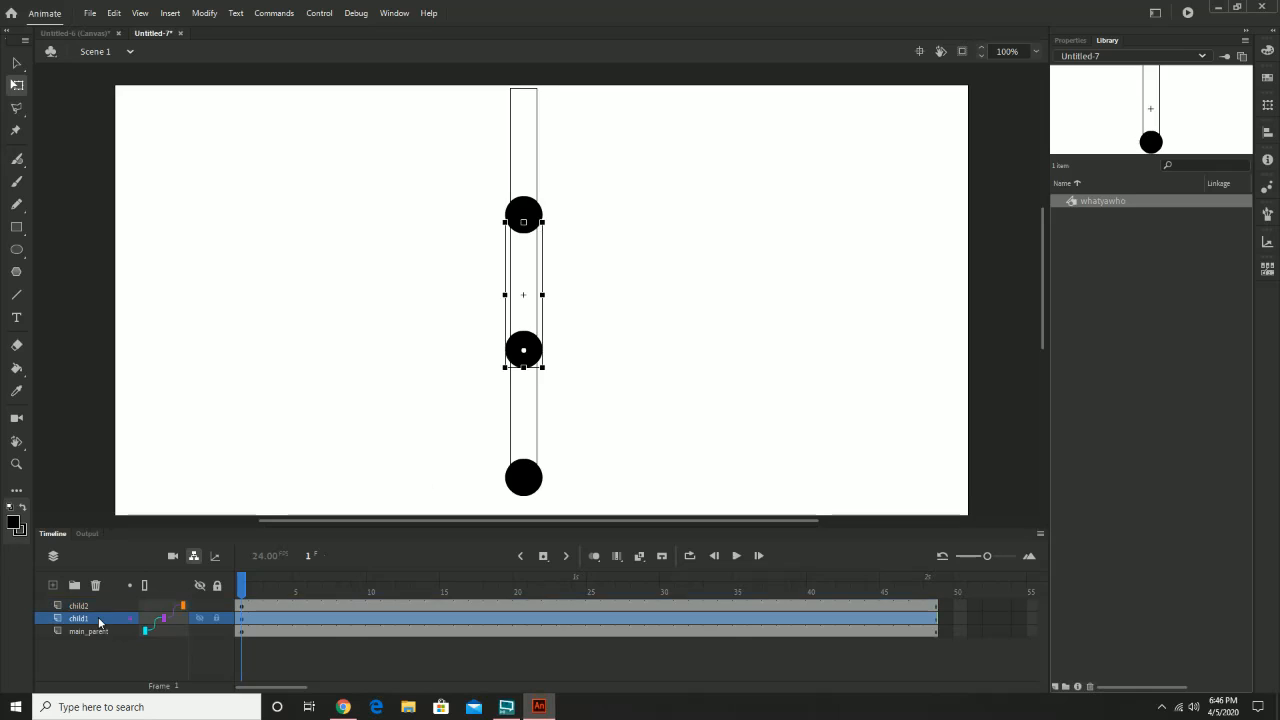
{"action": "left_click", "coordinate": [178, 618]}
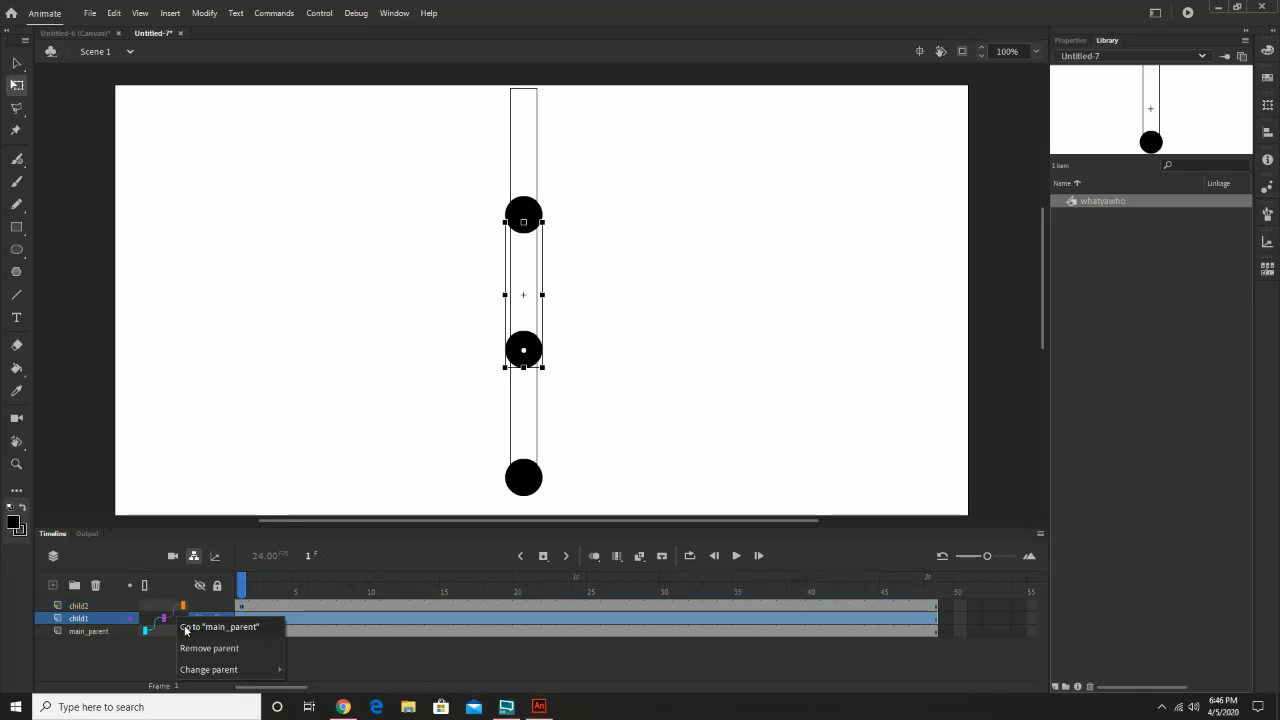
{"action": "left_click", "coordinate": [82, 630]}
{"action": "left_click", "coordinate": [82, 605]}
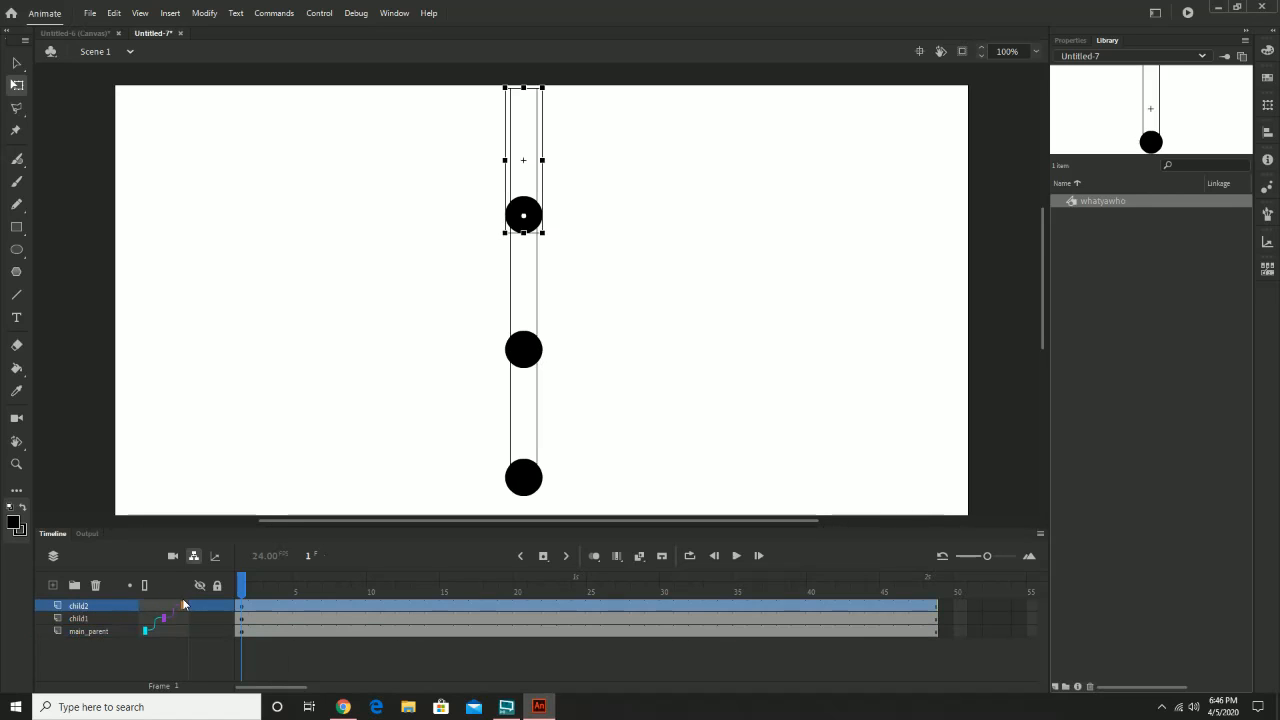
{"action": "left_click", "coordinate": [176, 606]}
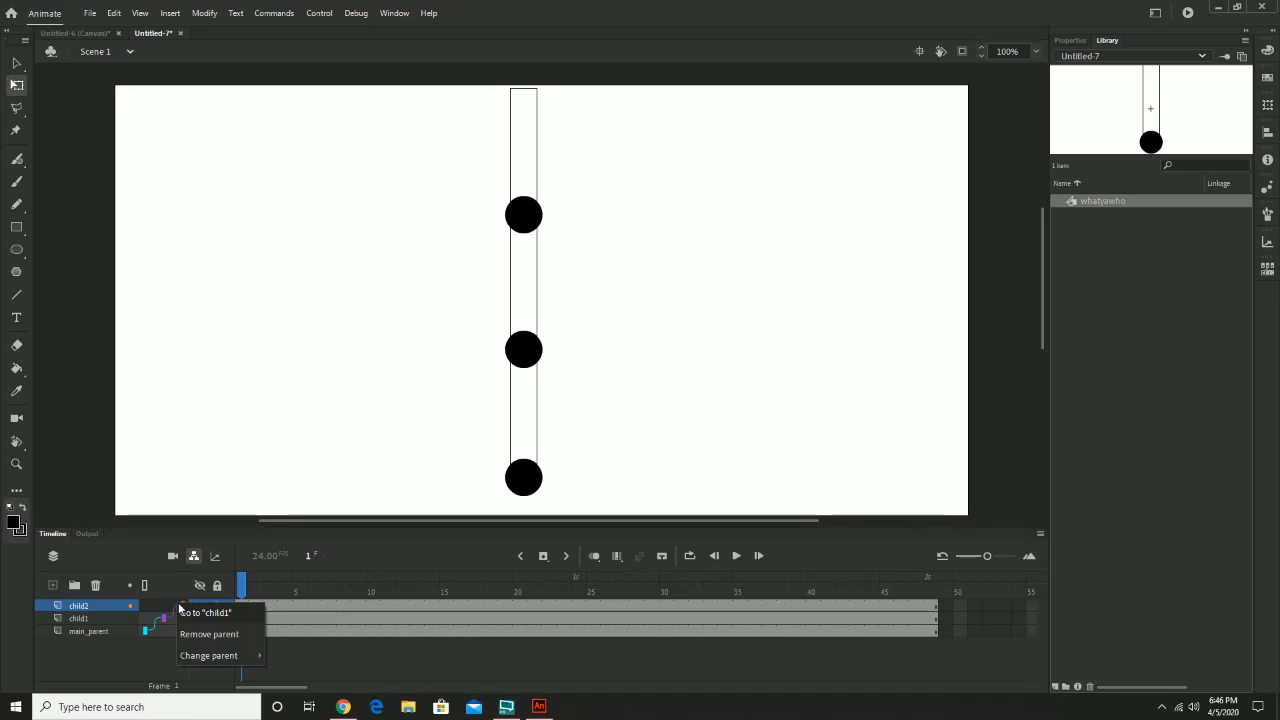
- Try moving the main_parent segment with the full parent chain linked, and undo the move
{"action": "left_click", "coordinate": [524, 418]}
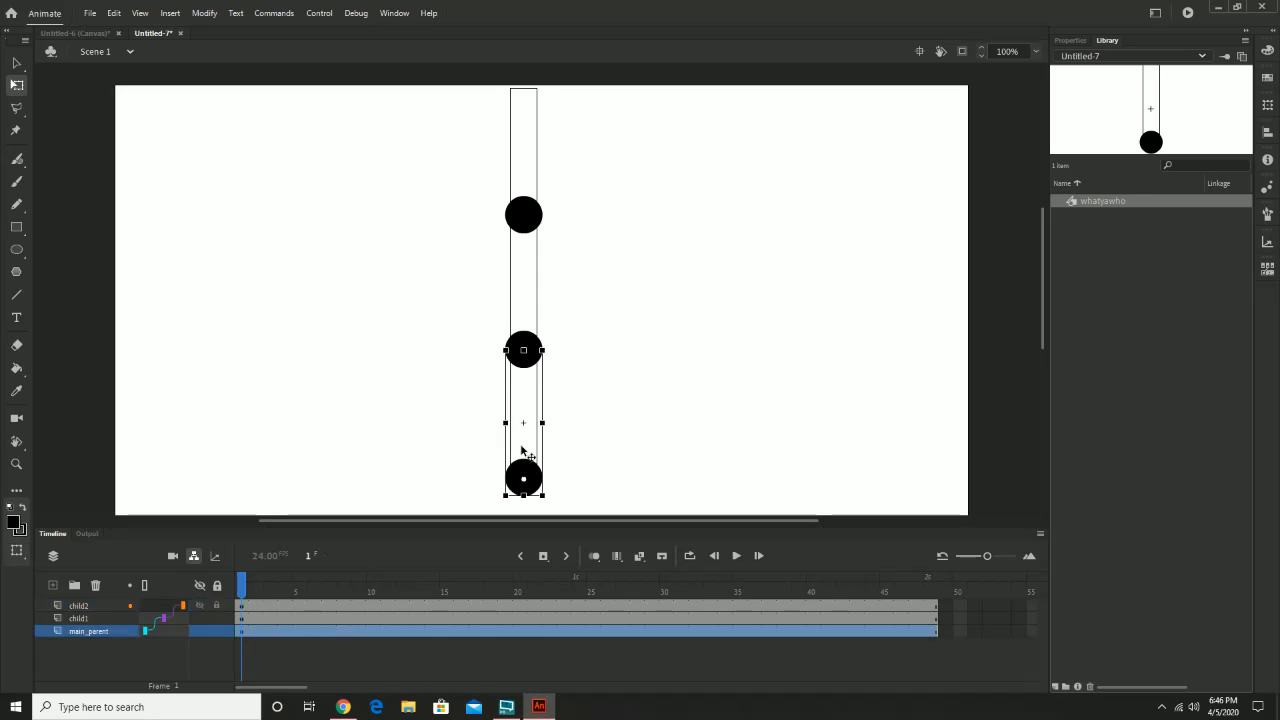
{"action": "mouse_move", "coordinate": [528, 452]}
{"action": "left_mouse_down"}
{"action": "mouse_move", "coordinate": [680, 437]}
{"action": "mouse_move", "coordinate": [517, 433]}
{"action": "left_mouse_up"}
{"action": "key", "text": "ctrl+z"}
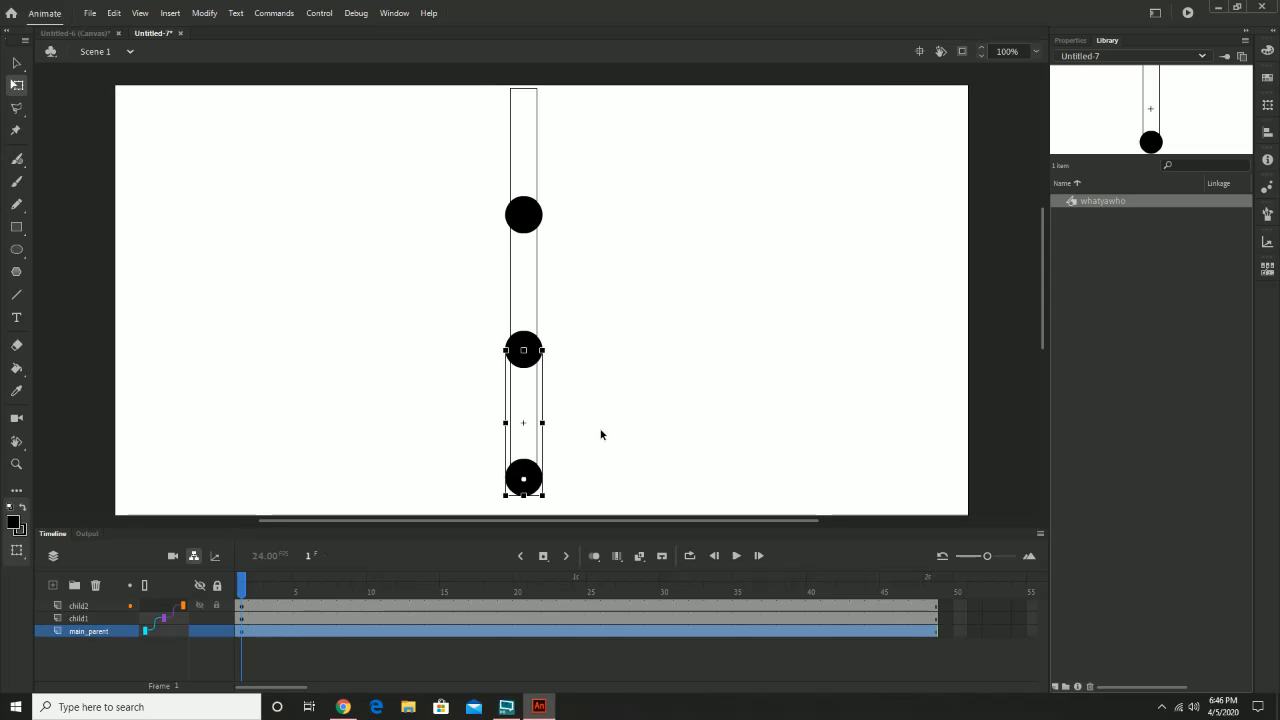
- Try bending the chain by rotating the main_parent, child1 and child2 segments counterclockwise, and undo all three rotations
{"action": "left_click", "coordinate": [526, 353]}
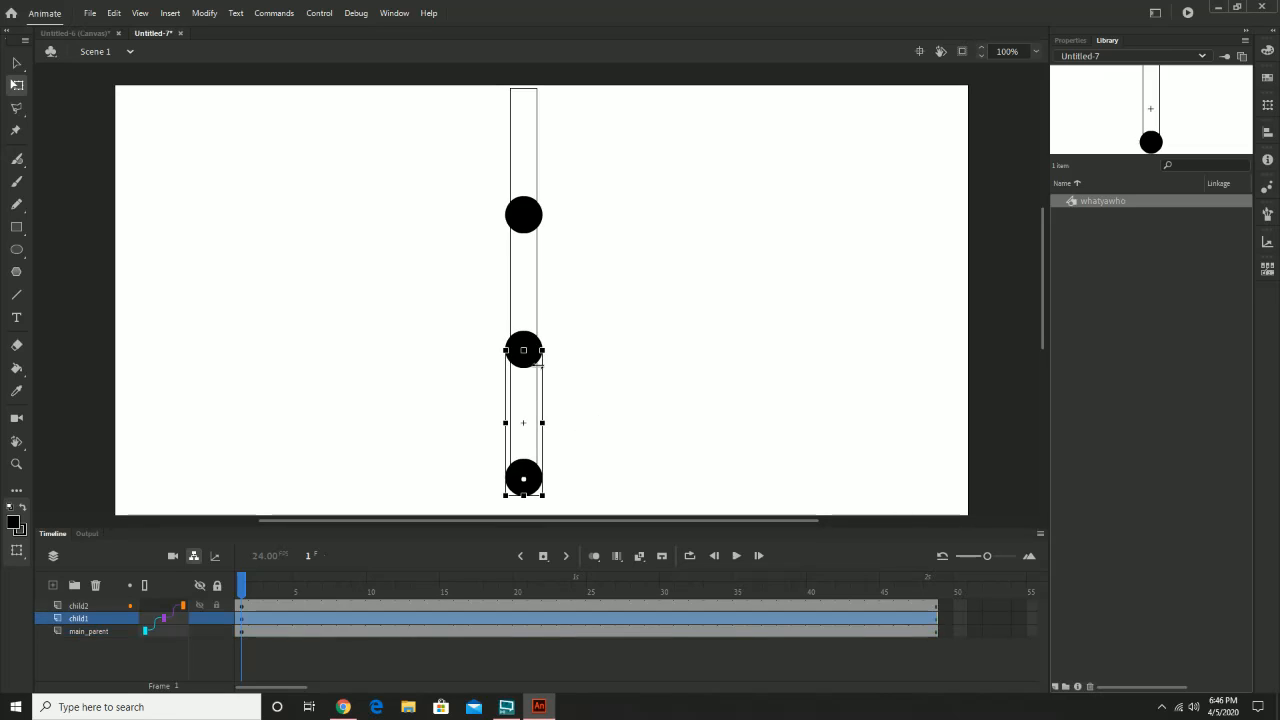
{"action": "left_click", "coordinate": [524, 417]}
{"action": "left_click_drag", "start_coordinate": [551, 357], "coordinate": [480, 362]}
{"action": "left_click", "coordinate": [436, 322]}
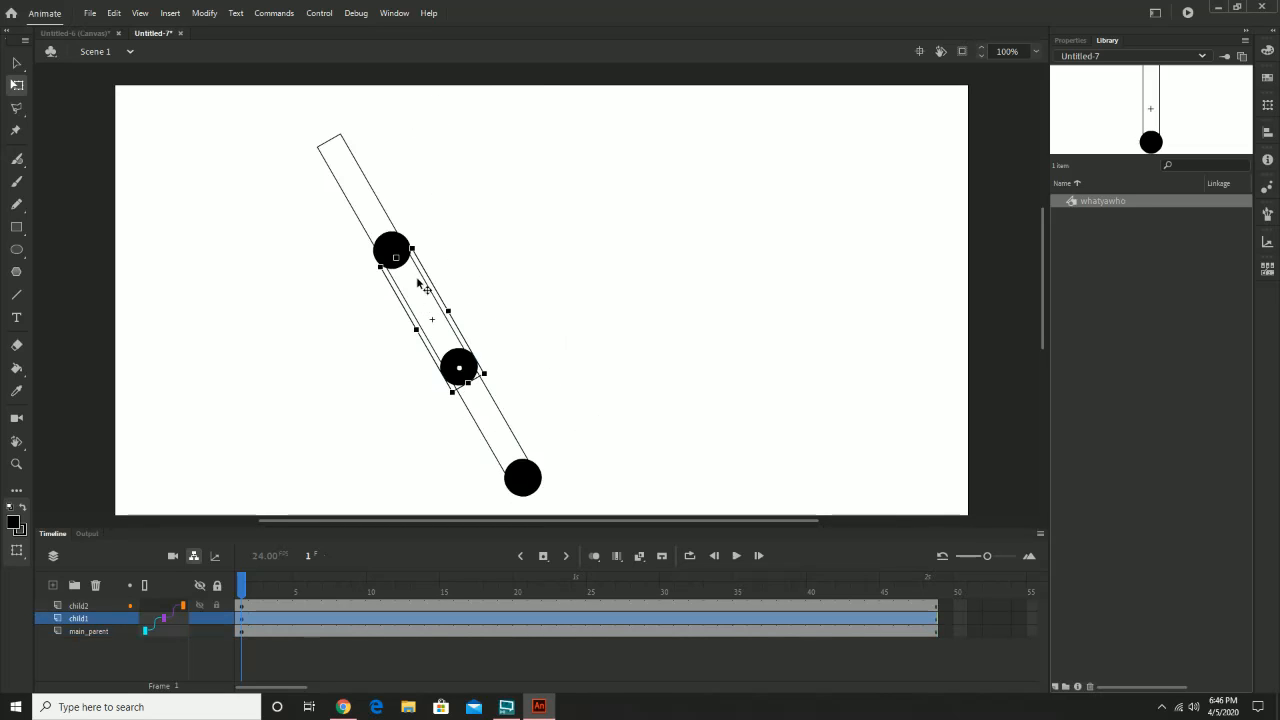
{"action": "left_click_drag", "start_coordinate": [418, 248], "coordinate": [389, 262]}
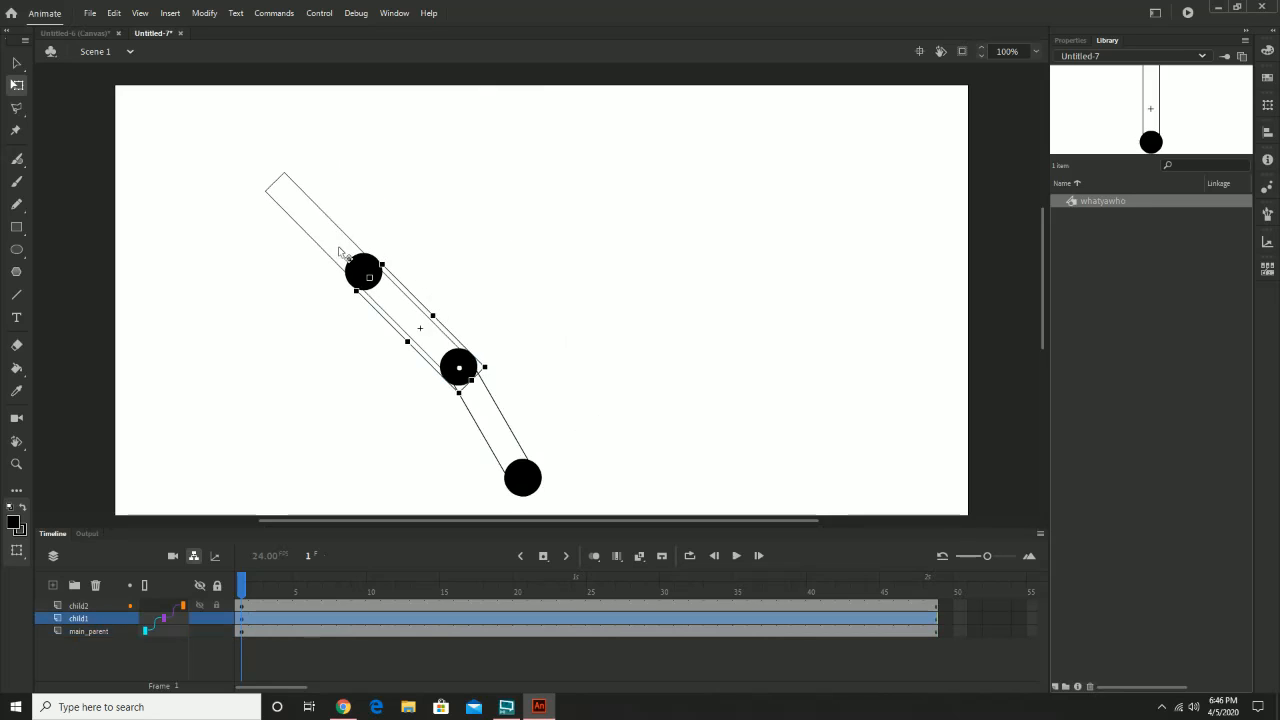
{"action": "left_click", "coordinate": [338, 246]}
{"action": "left_click_drag", "start_coordinate": [283, 166], "coordinate": [246, 218]}
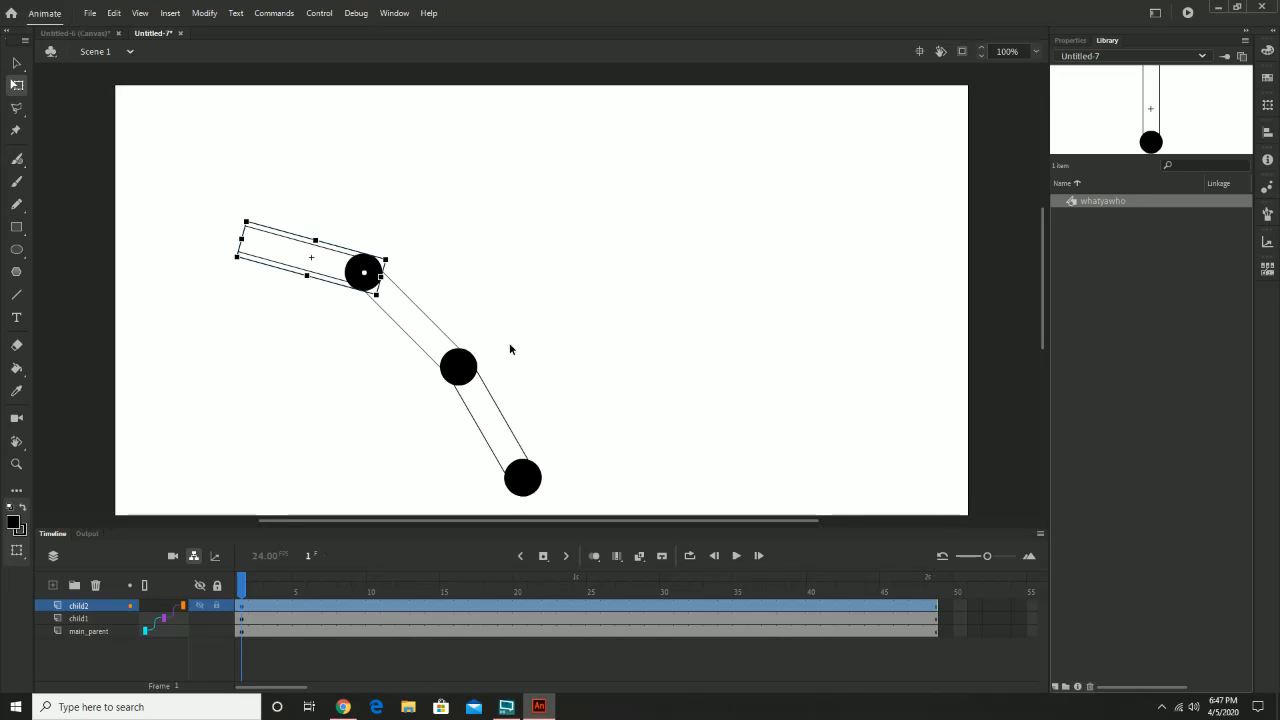
{"action": "key", "text": "ctrl+z"}
{"action": "key", "text": "ctrl+z"}
{"action": "key", "text": "ctrl+z"}
{"action": "key", "text": "ctrl+z"}
{"action": "key", "text": "ctrl+z"}
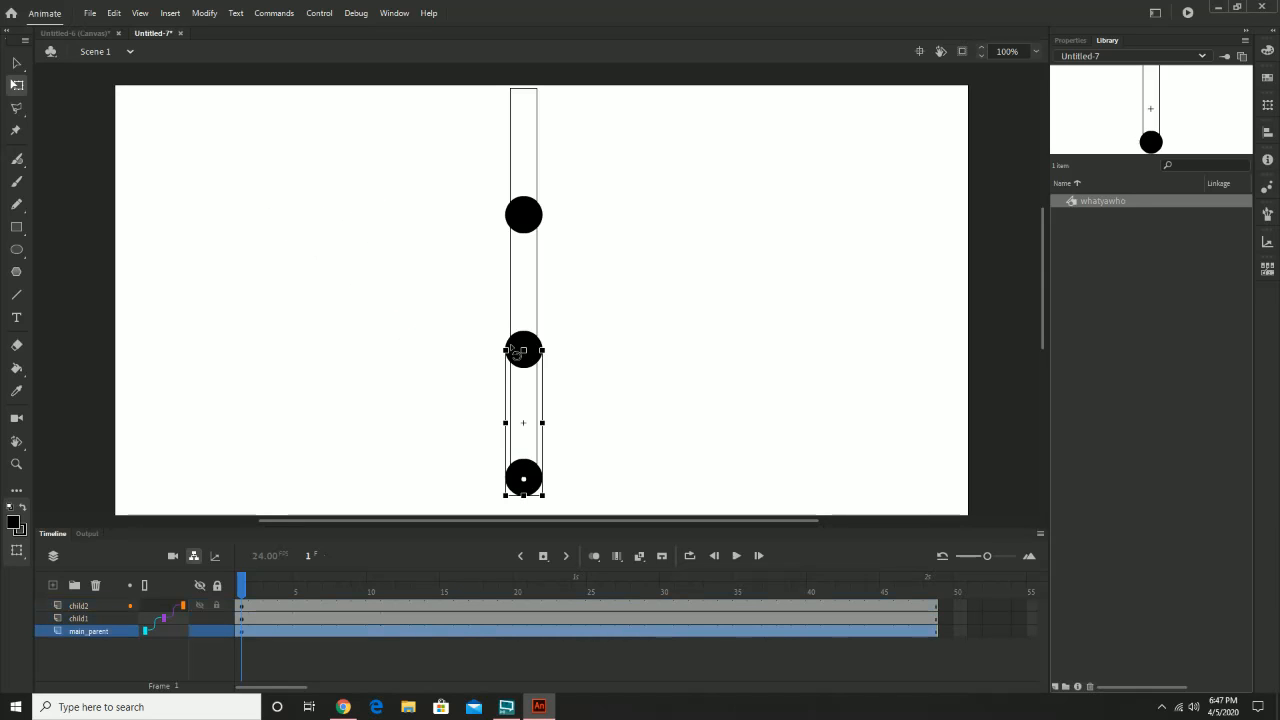
- Undo the parent links between the three layers, and select each unlinked segment on the stage in turn
{"action": "key", "text": "ctrl+z"}
{"action": "key", "text": "ctrl+z"}
{"action": "key", "text": "ctrl+z"}
{"action": "key", "text": "ctrl+z"}
{"action": "key", "text": "ctrl+z"}
{"action": "key", "text": "ctrl+z"}
{"action": "key", "text": "ctrl+z"}
{"action": "key", "text": "ctrl+z"}
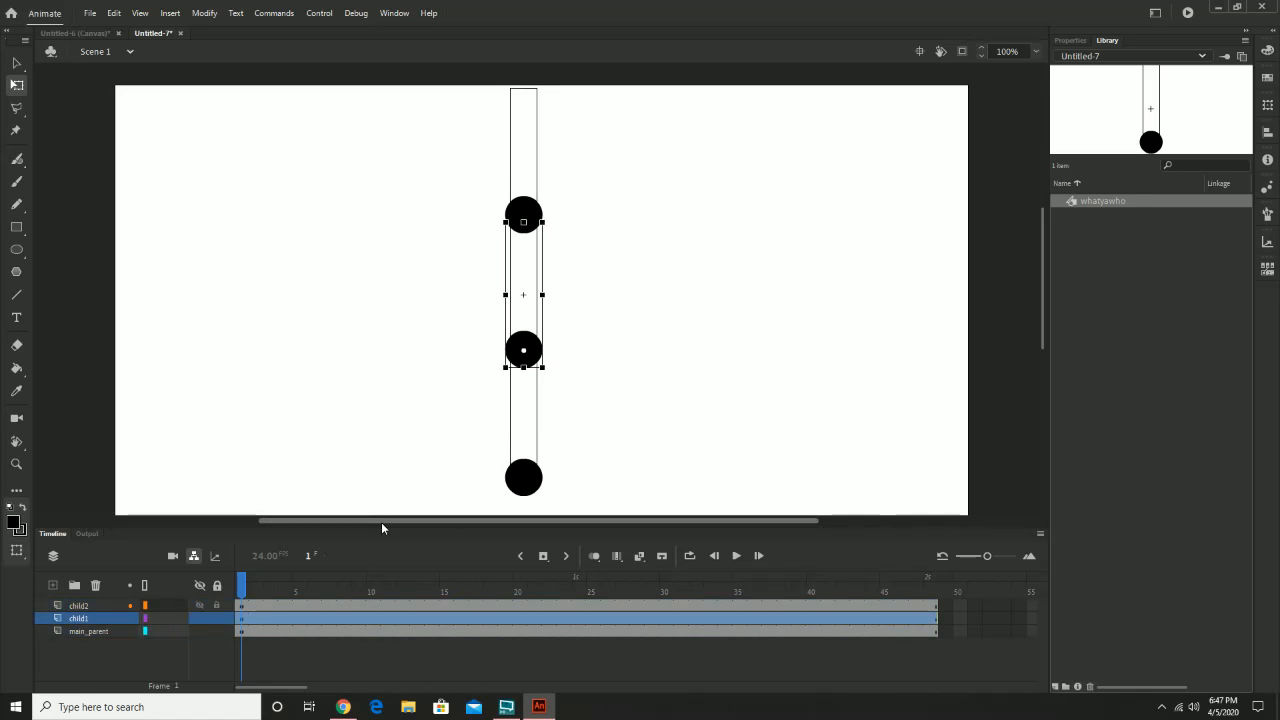
{"action": "left_click", "coordinate": [86, 632]}
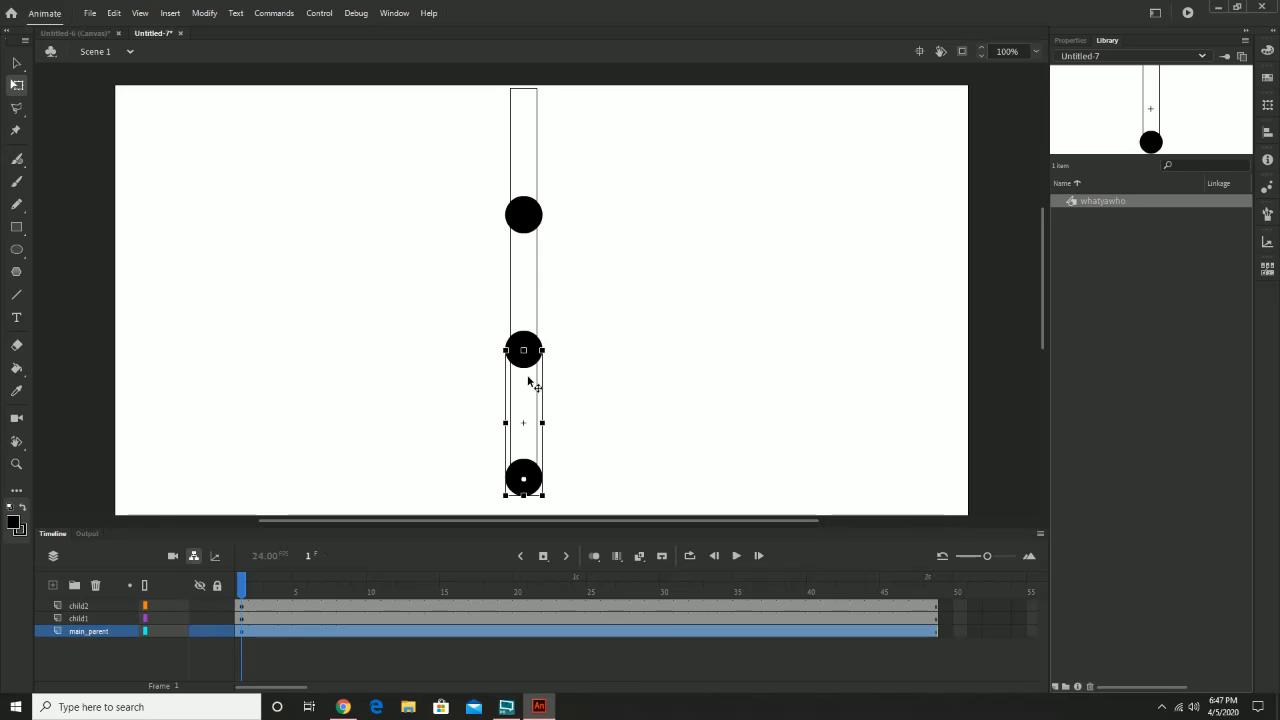
{"action": "left_click", "coordinate": [522, 287]}
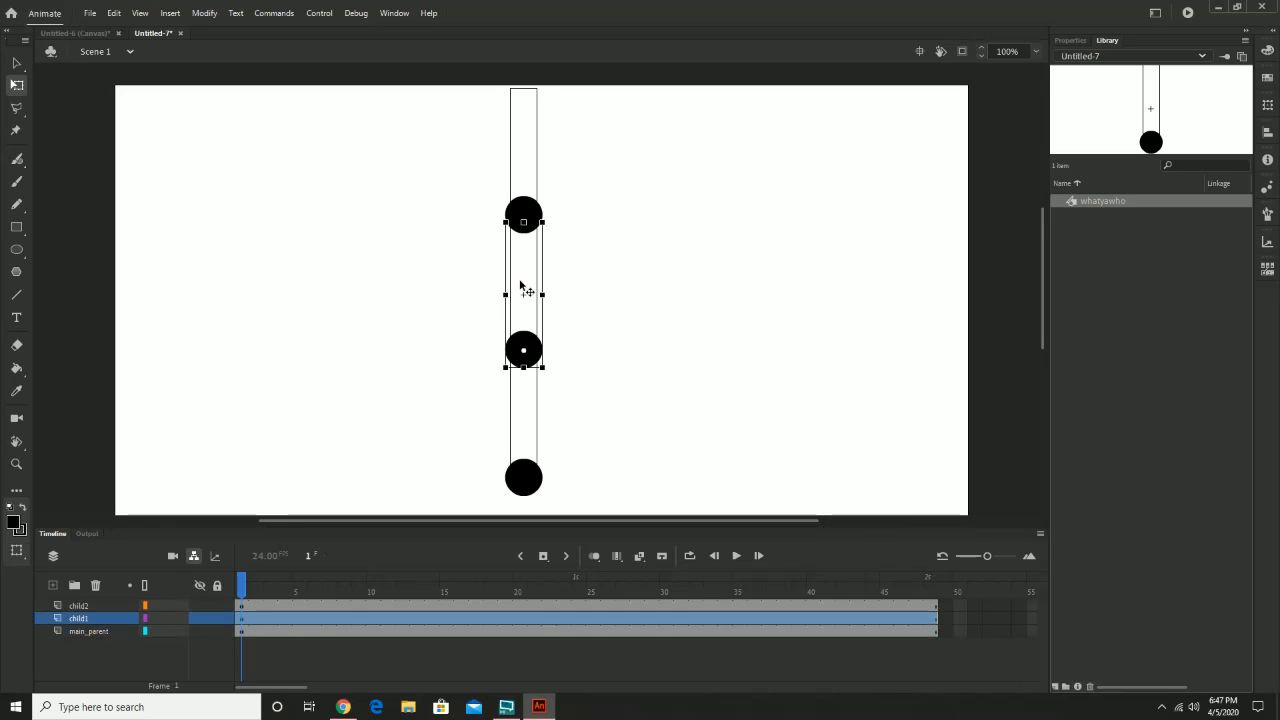
{"action": "left_click", "coordinate": [523, 156]}
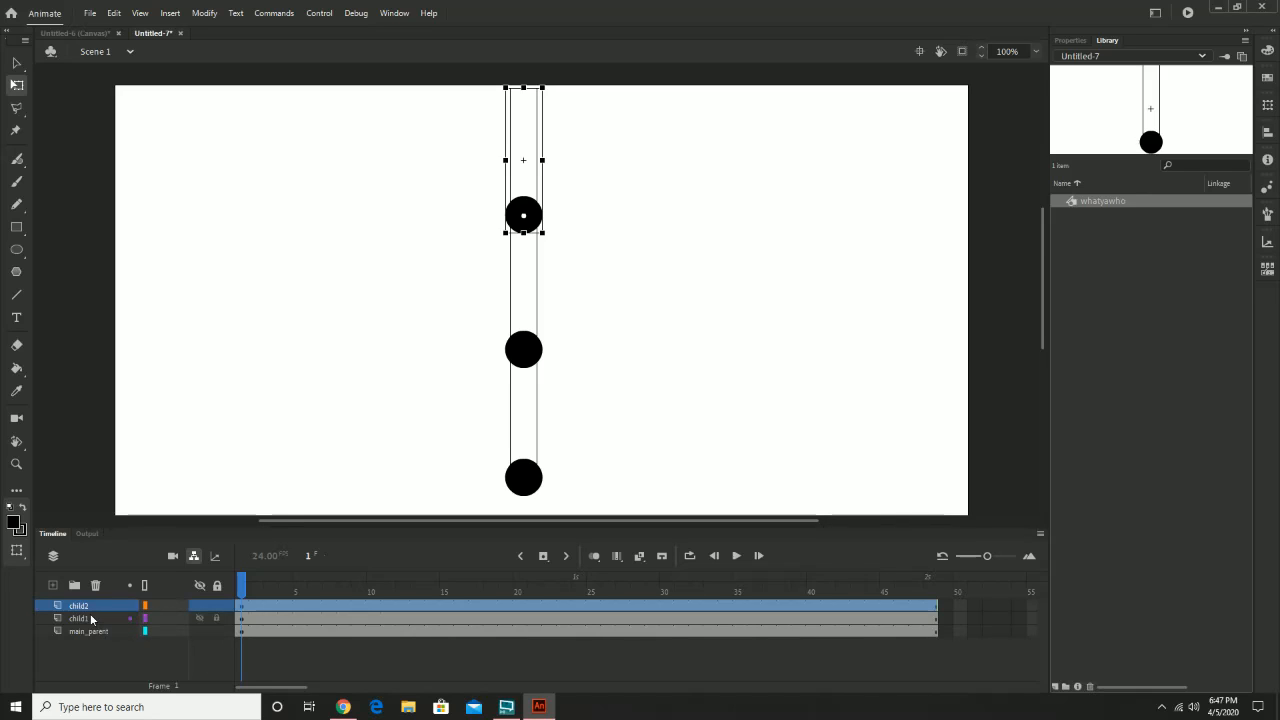
- Set main_parent as the parent of the child1 layer, and child1 as the parent of the child2 layer
{"action": "left_click", "coordinate": [158, 619]}
{"action": "left_click", "coordinate": [160, 624]}
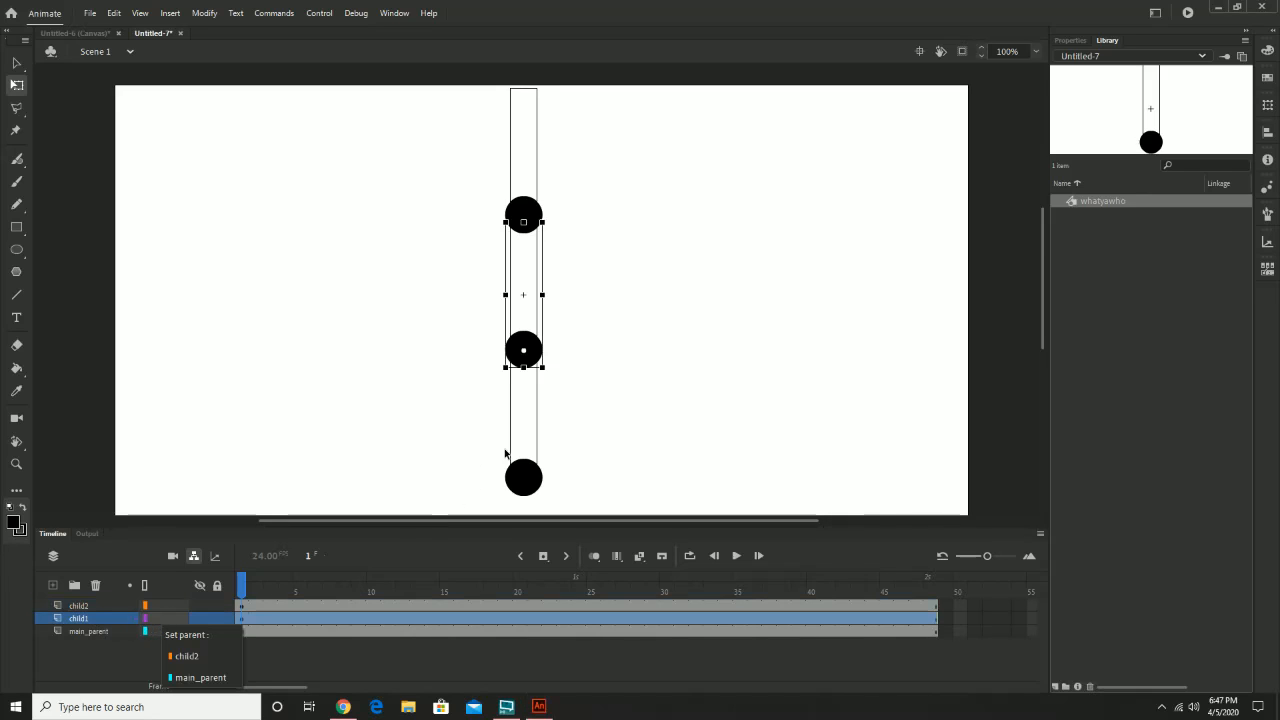
{"action": "left_click", "coordinate": [203, 678]}
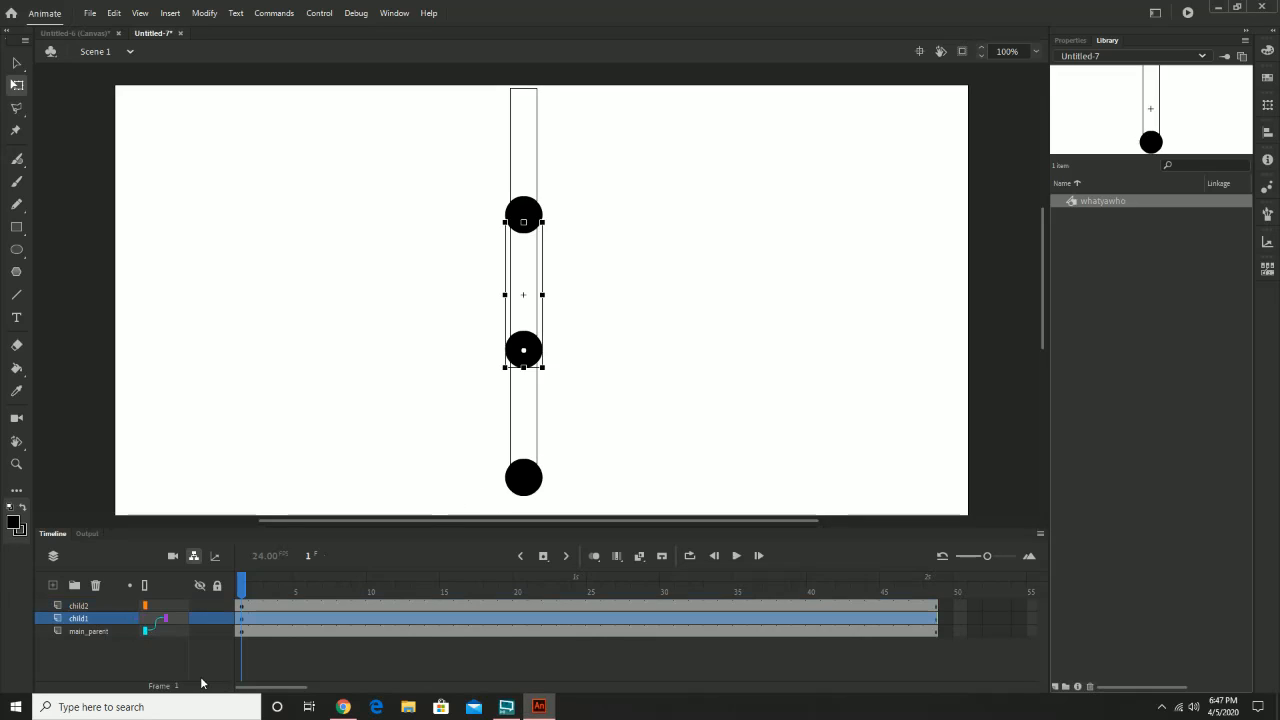
{"action": "left_click", "coordinate": [168, 606]}
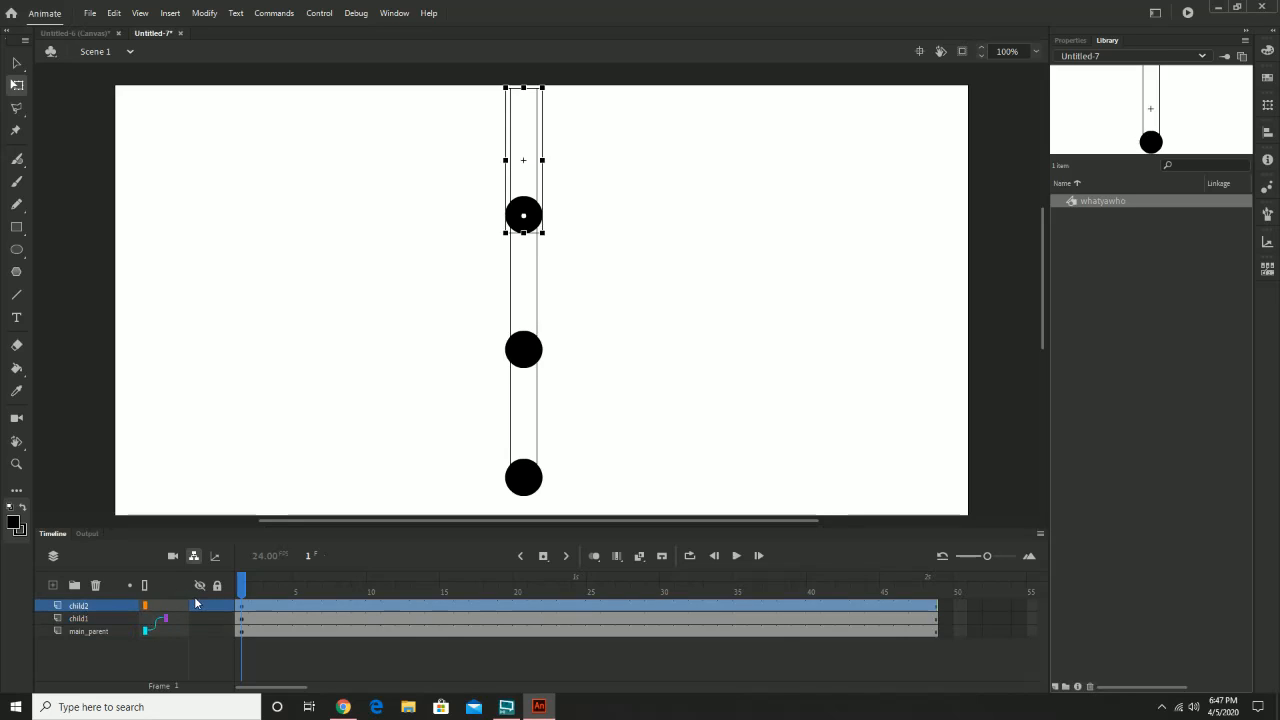
{"action": "left_click", "coordinate": [173, 606]}
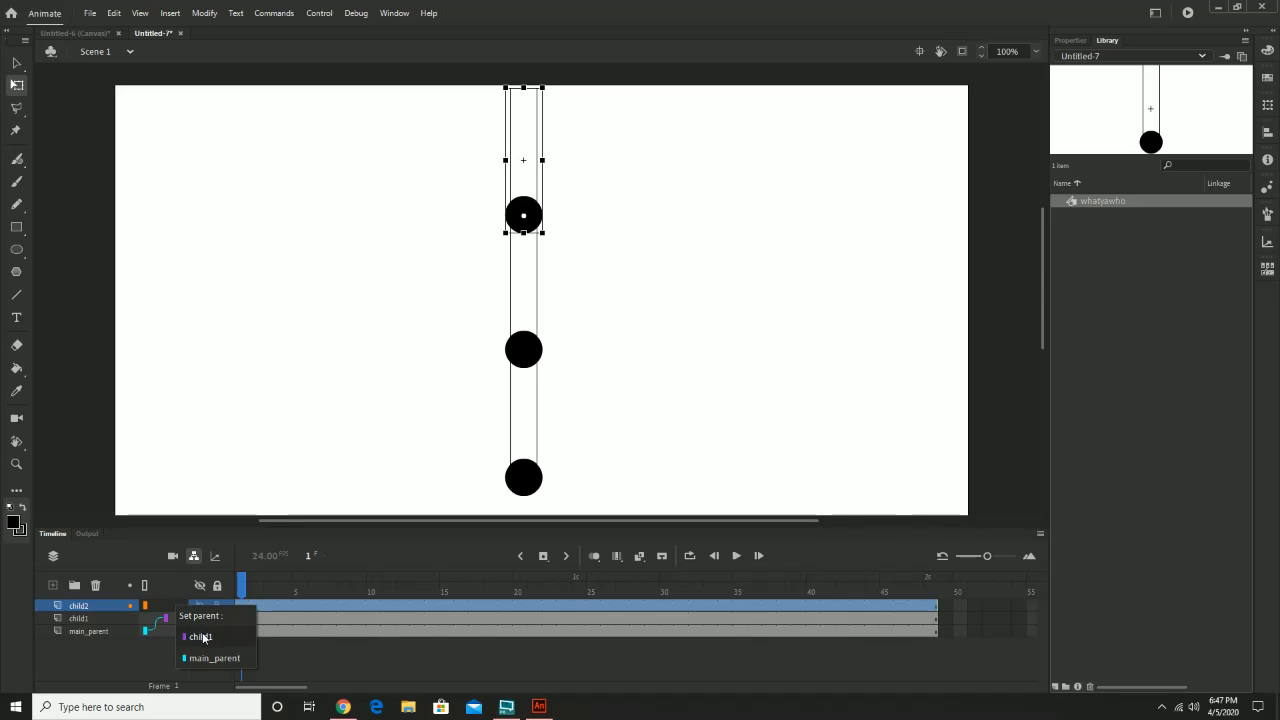
{"action": "left_click", "coordinate": [202, 636]}
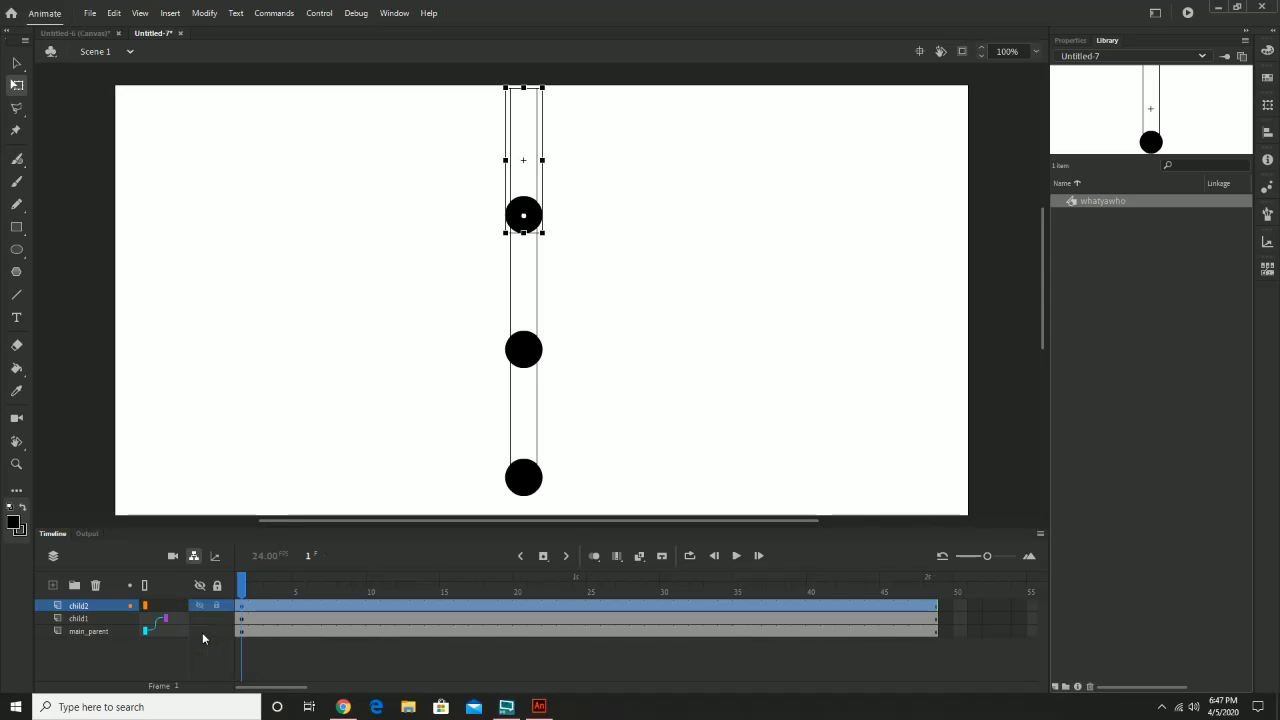
- Try rotating the main_parent segment clockwise, child1 counterclockwise and child2 clockwise one at a time, undoing each rotation
{"action": "left_click", "coordinate": [532, 438]}
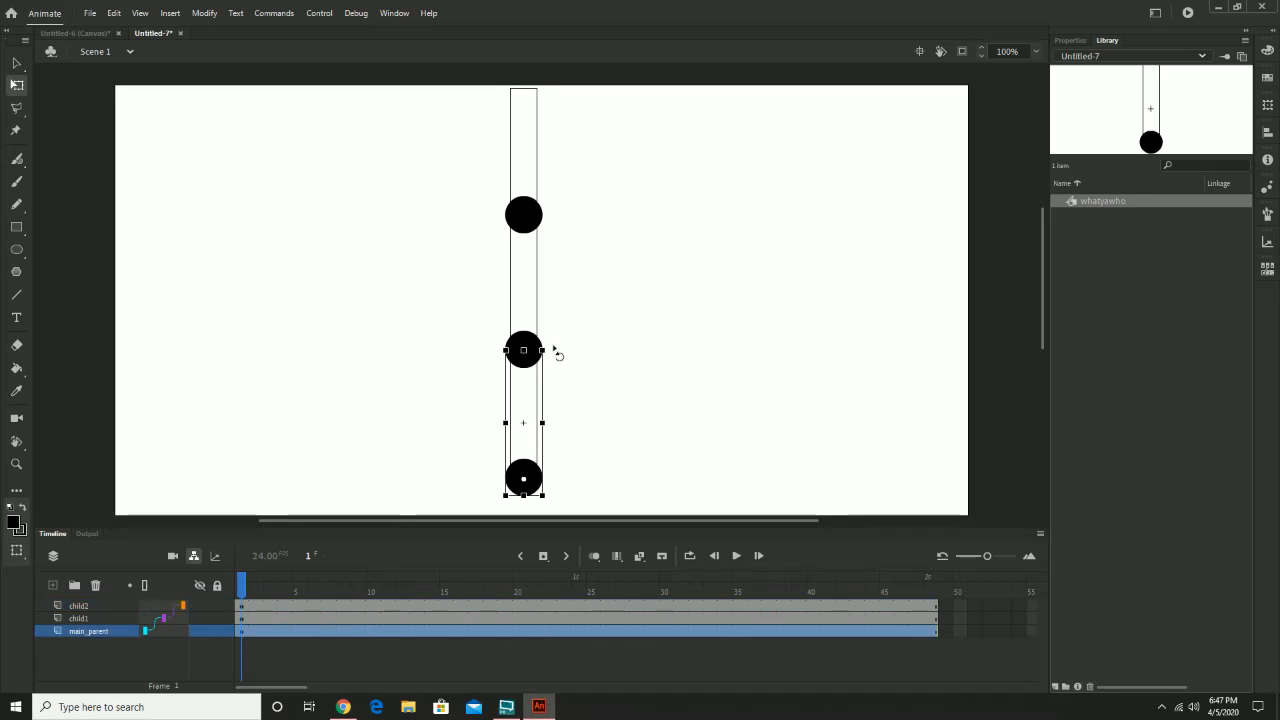
{"action": "left_click_drag", "start_coordinate": [553, 349], "coordinate": [590, 362]}
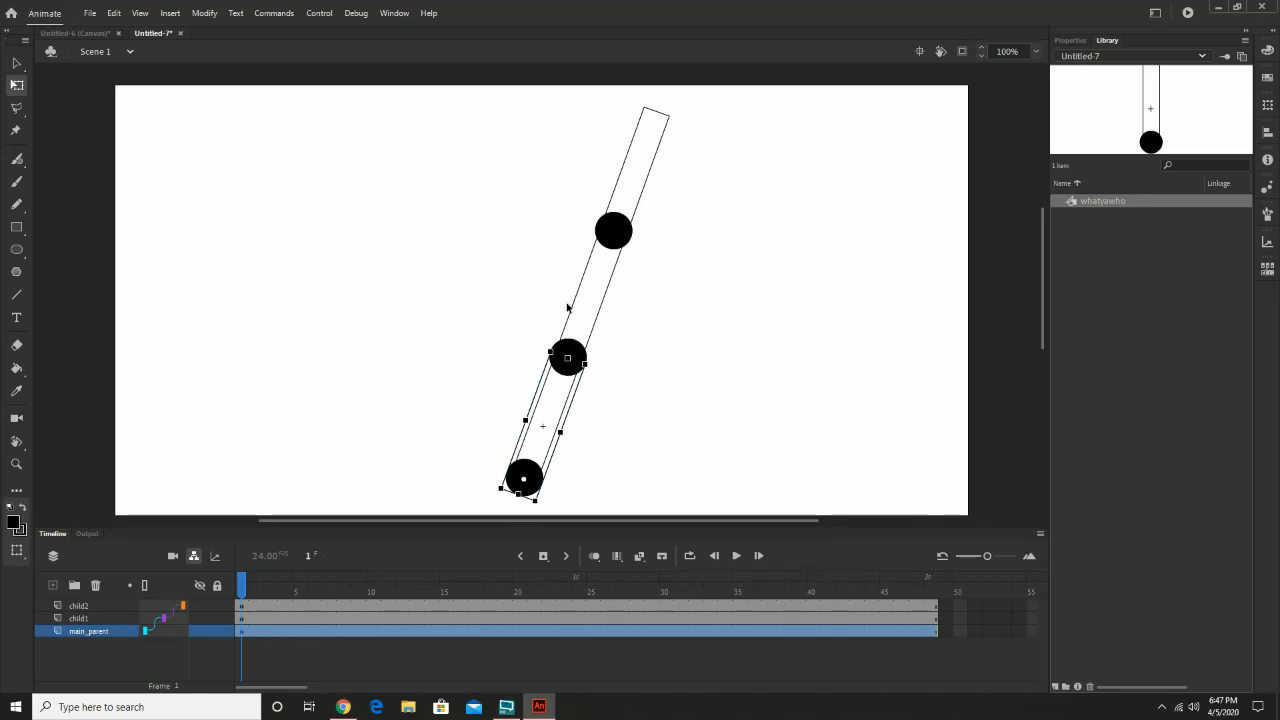
{"action": "key", "text": "ctrl+z"}
{"action": "left_click", "coordinate": [535, 284]}
{"action": "left_click_drag", "start_coordinate": [551, 226], "coordinate": [449, 220]}
{"action": "key", "text": "ctrl+z"}
{"action": "left_click", "coordinate": [538, 164]}
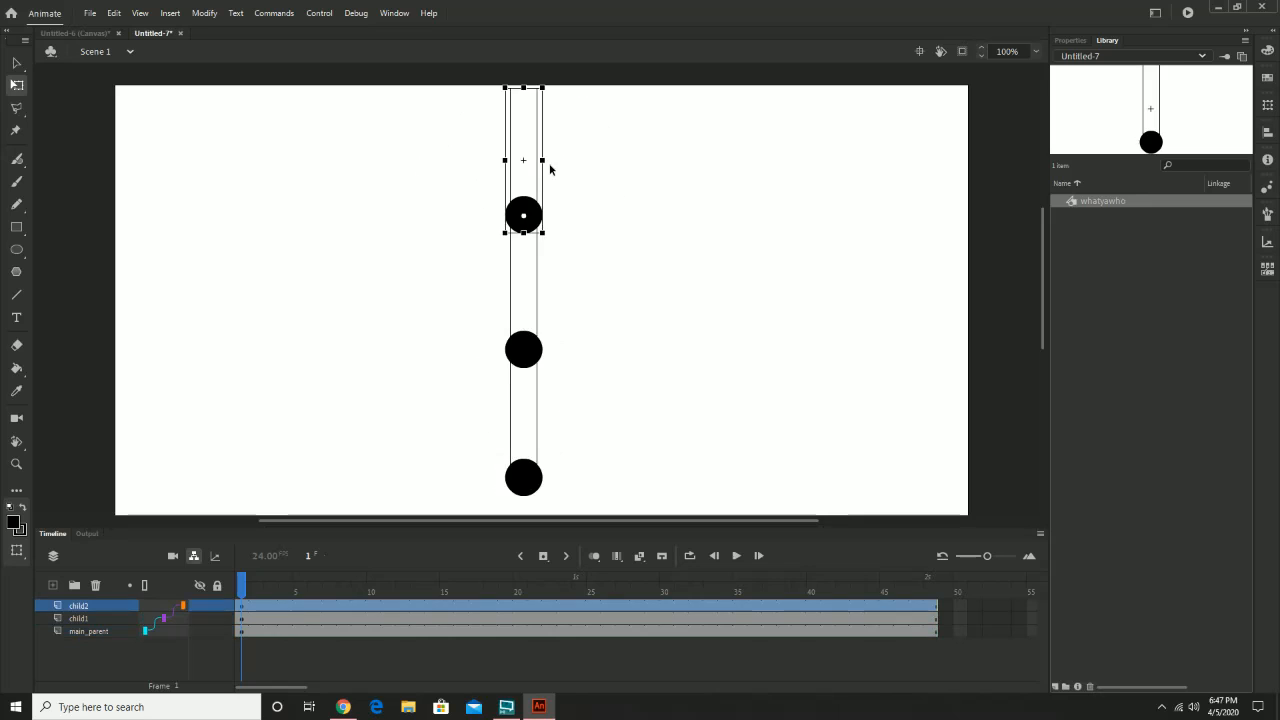
{"action": "left_click_drag", "start_coordinate": [606, 120], "coordinate": [614, 148]}
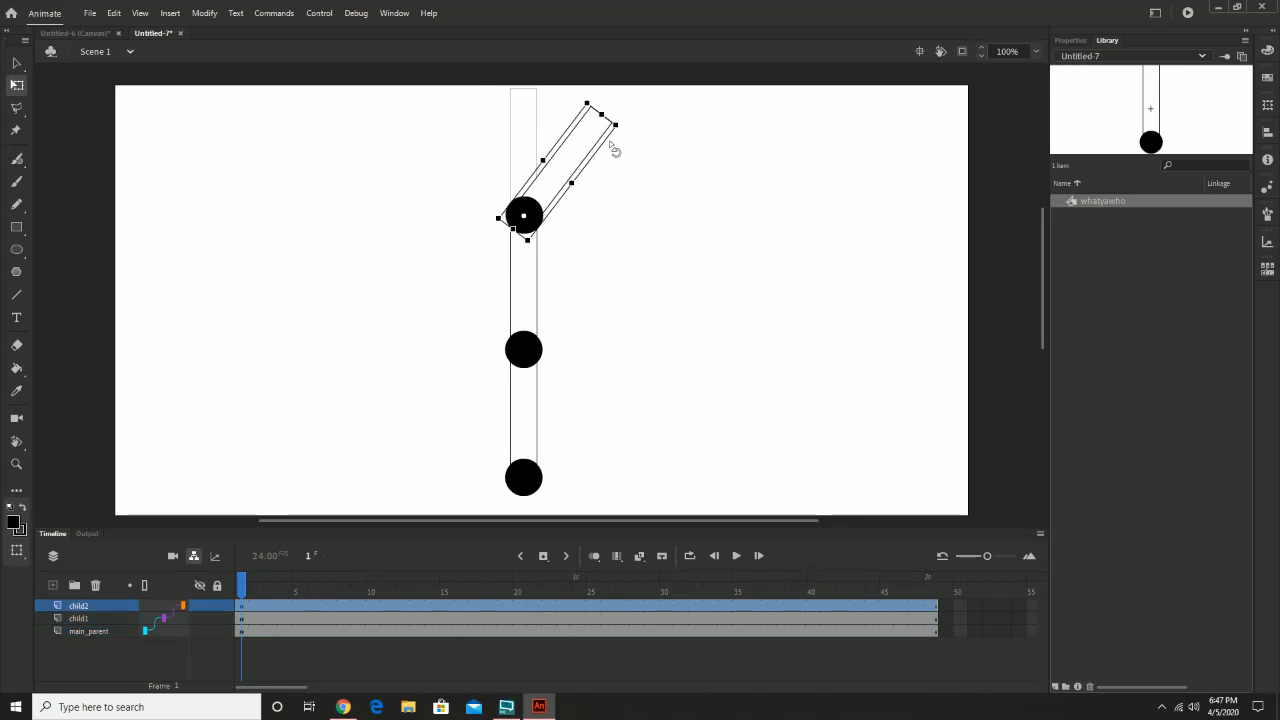
{"action": "key", "text": "ctrl+z"}
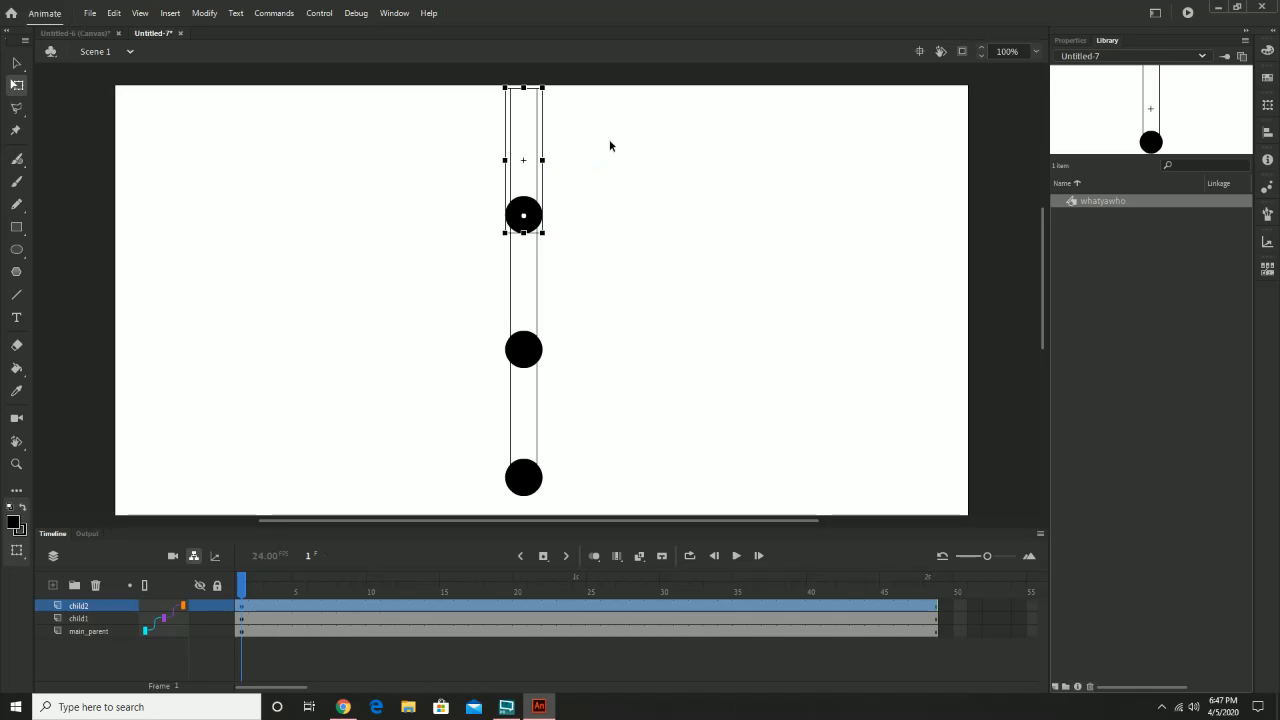
- Create motion tweens on the main_parent, child1 and child2 layers together
{"action": "left_click", "coordinate": [88, 631]}
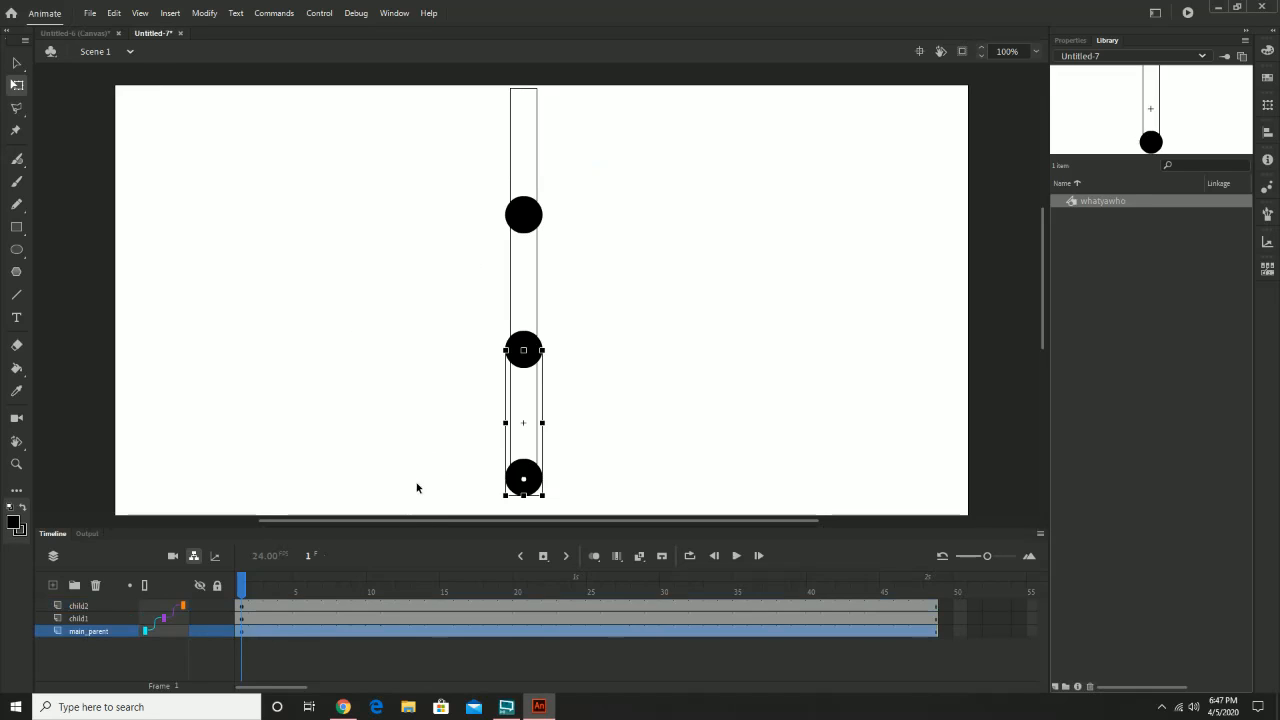
{"action": "left_click", "coordinate": [87, 609], "text": "shift"}
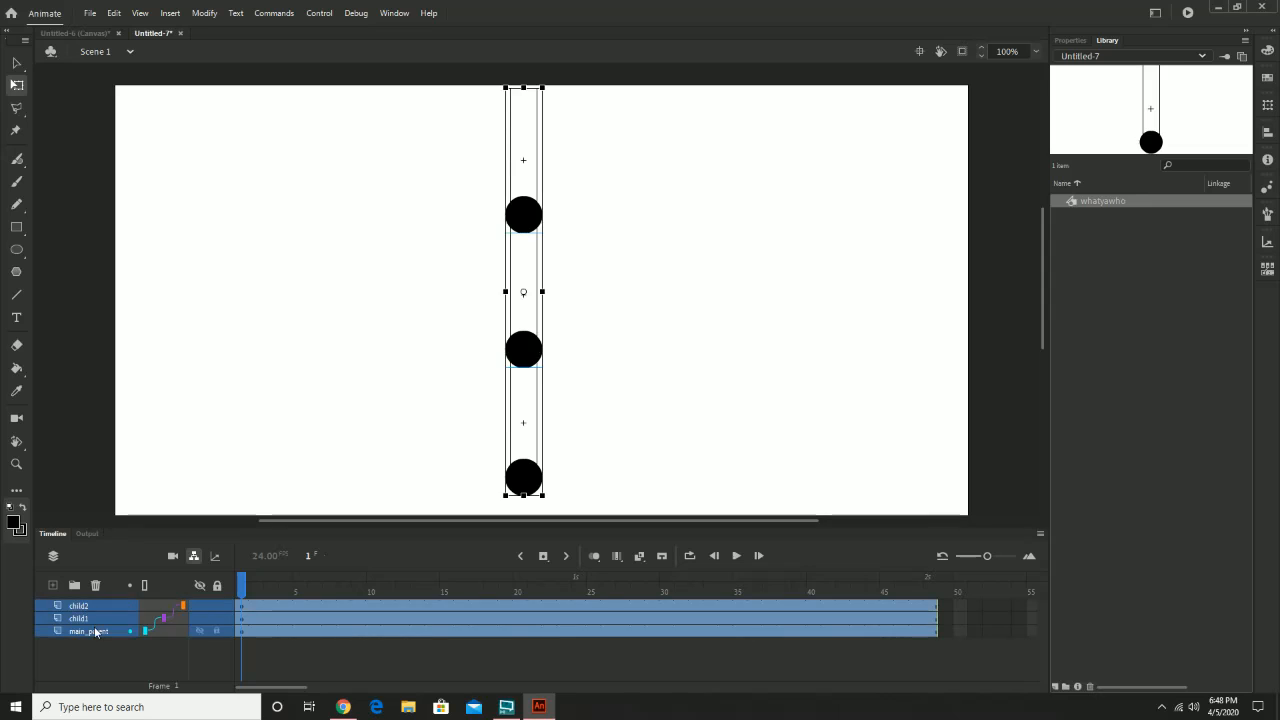
{"action": "left_click", "coordinate": [168, 12]}
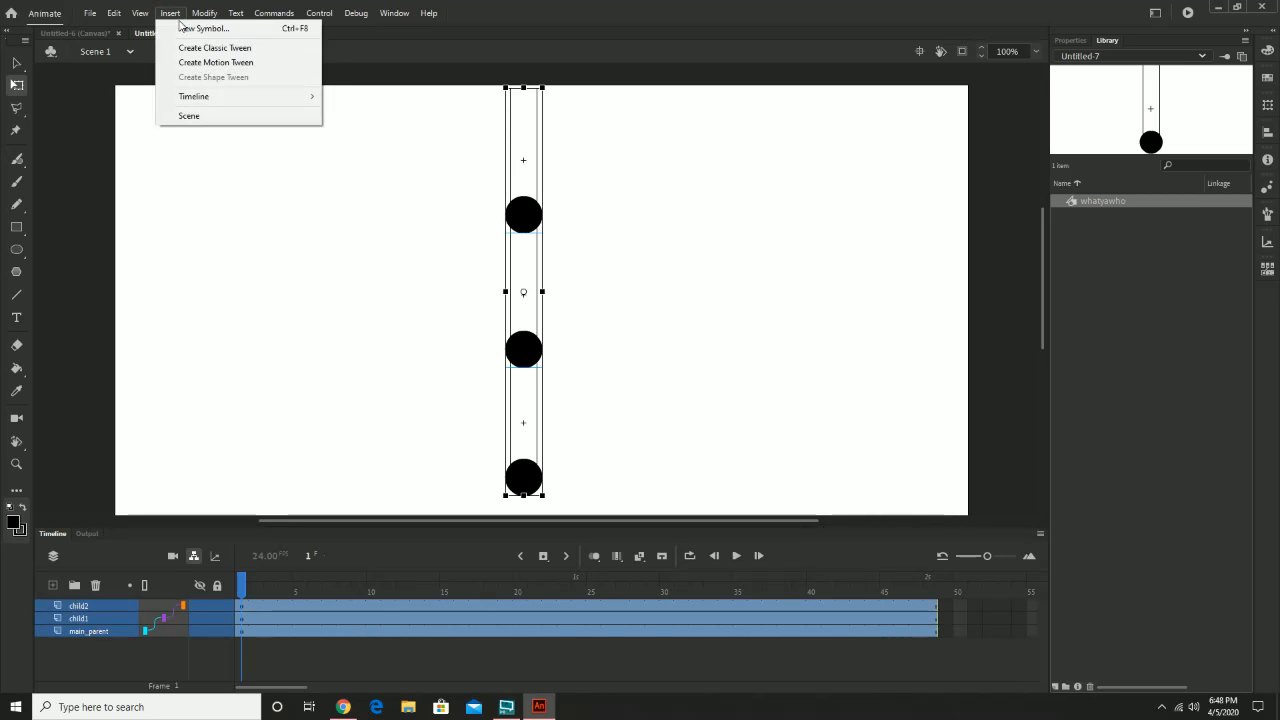
{"action": "left_click", "coordinate": [202, 63]}
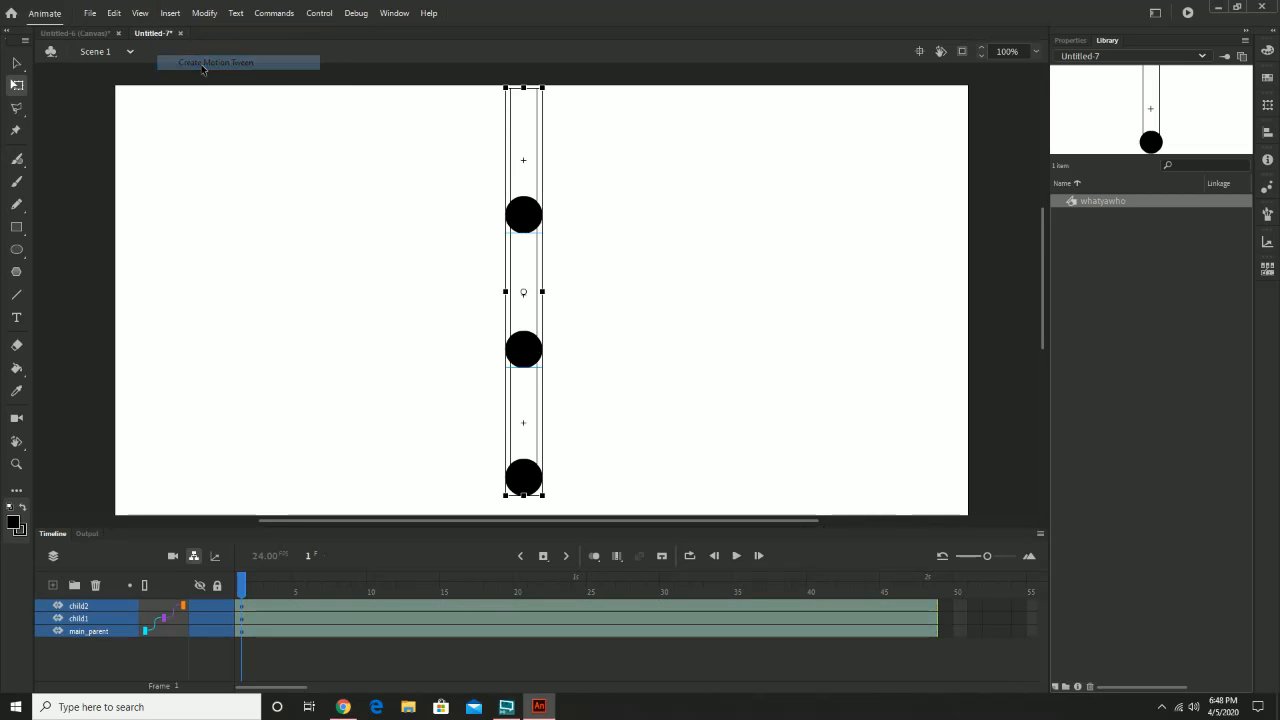
- Try rotating the tweened main_parent segment counterclockwise at frame 1, and undo the rotation
{"action": "left_click", "coordinate": [277, 631]}
{"action": "left_click", "coordinate": [284, 631]}
{"action": "left_click", "coordinate": [283, 613]}
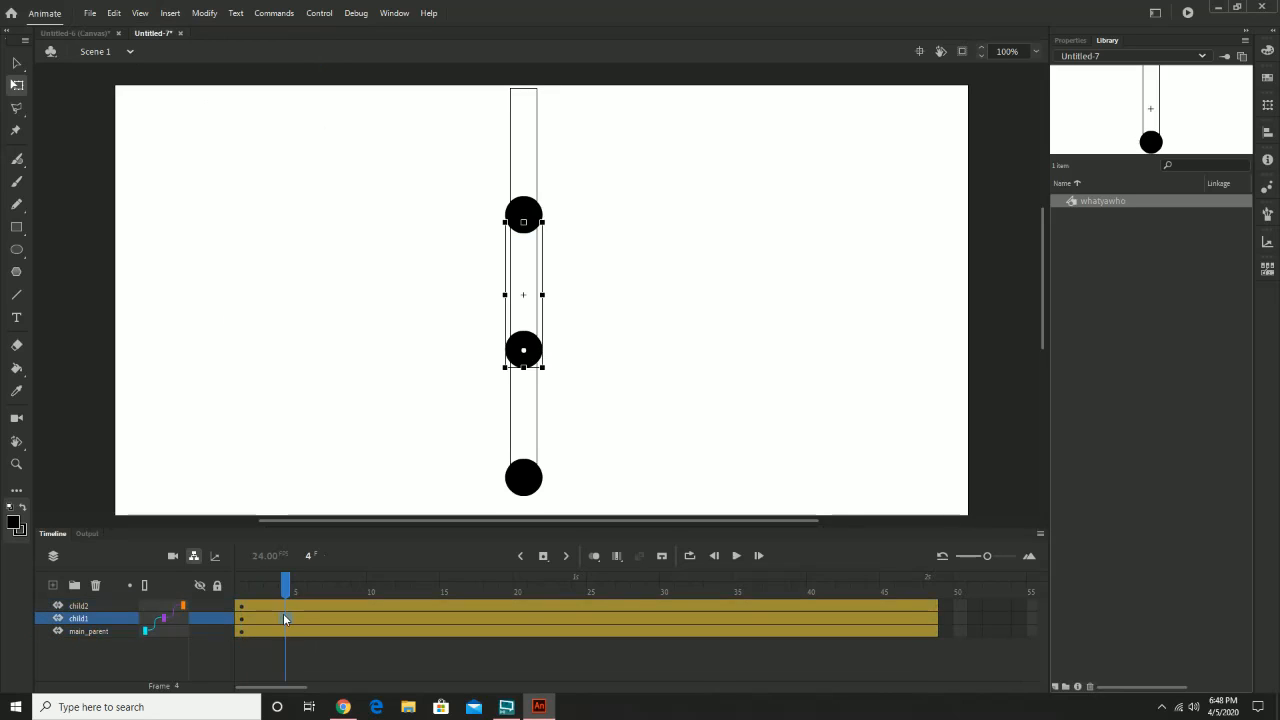
{"action": "left_click_drag", "start_coordinate": [290, 590], "coordinate": [240, 590]}
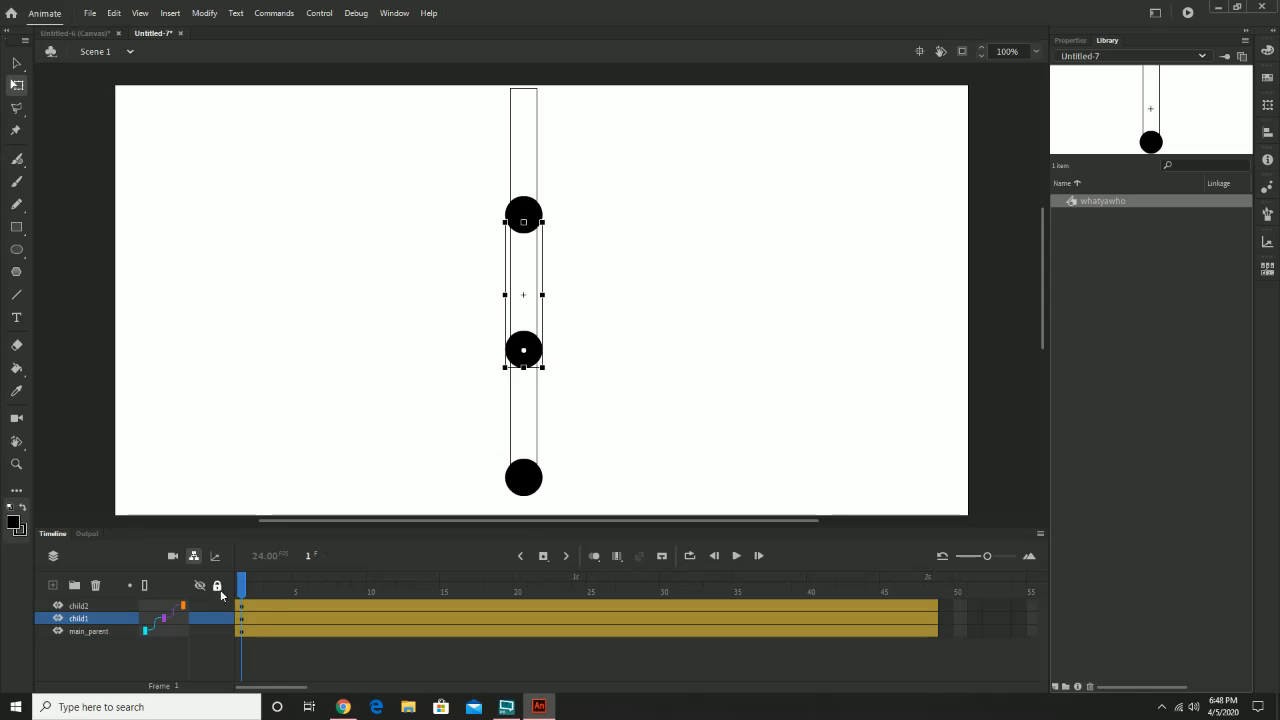
{"action": "left_click", "coordinate": [530, 450]}
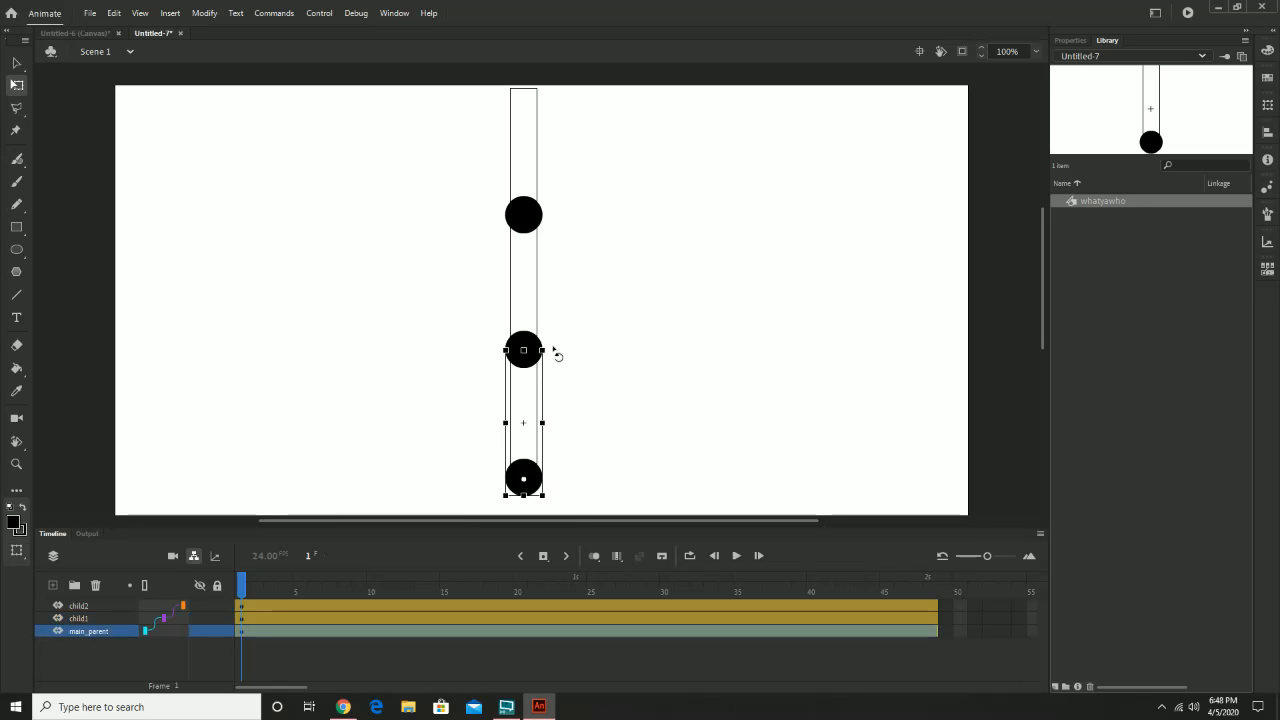
{"action": "left_click_drag", "start_coordinate": [554, 349], "coordinate": [525, 349]}
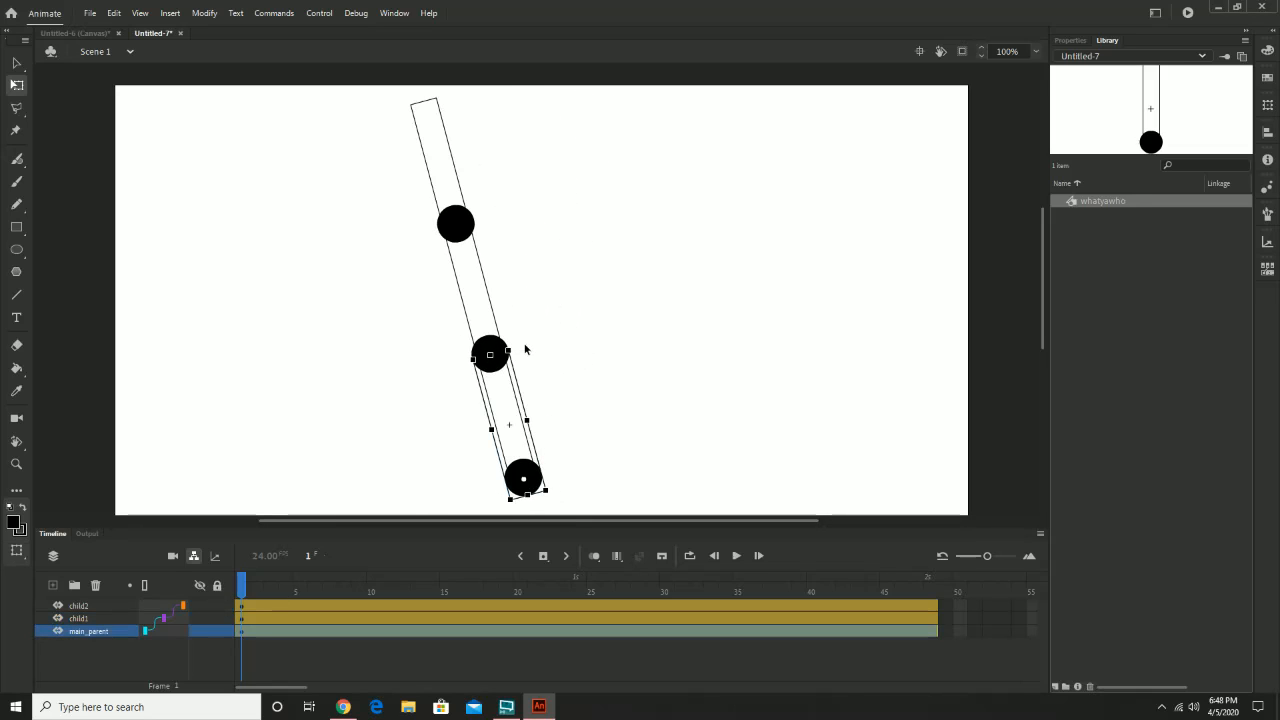
{"action": "key", "text": "ctrl+z"}
- At frame 24, pose the chain in a slight bend by rotating main_parent, child1 and child2 counterclockwise around their joints
{"action": "left_click_drag", "start_coordinate": [238, 588], "coordinate": [580, 620]}
{"action": "left_click", "coordinate": [526, 443]}
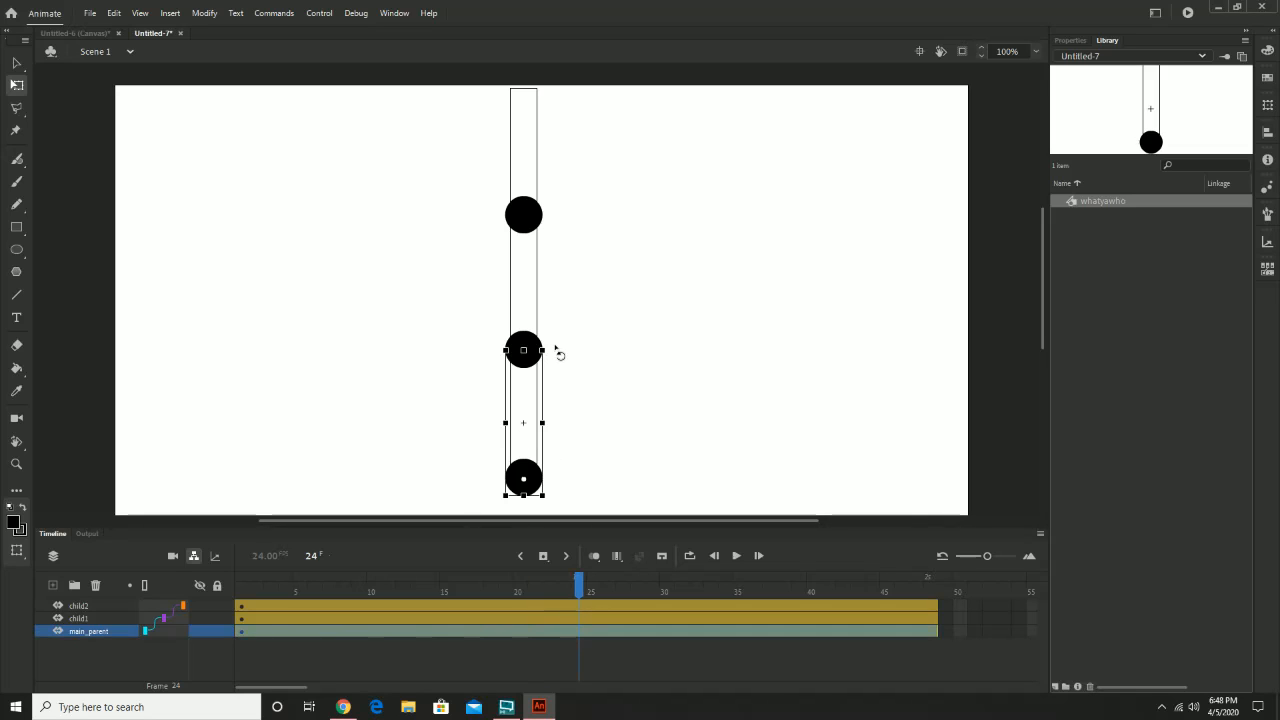
{"action": "left_click_drag", "start_coordinate": [549, 351], "coordinate": [540, 352]}
{"action": "left_click", "coordinate": [512, 306]}
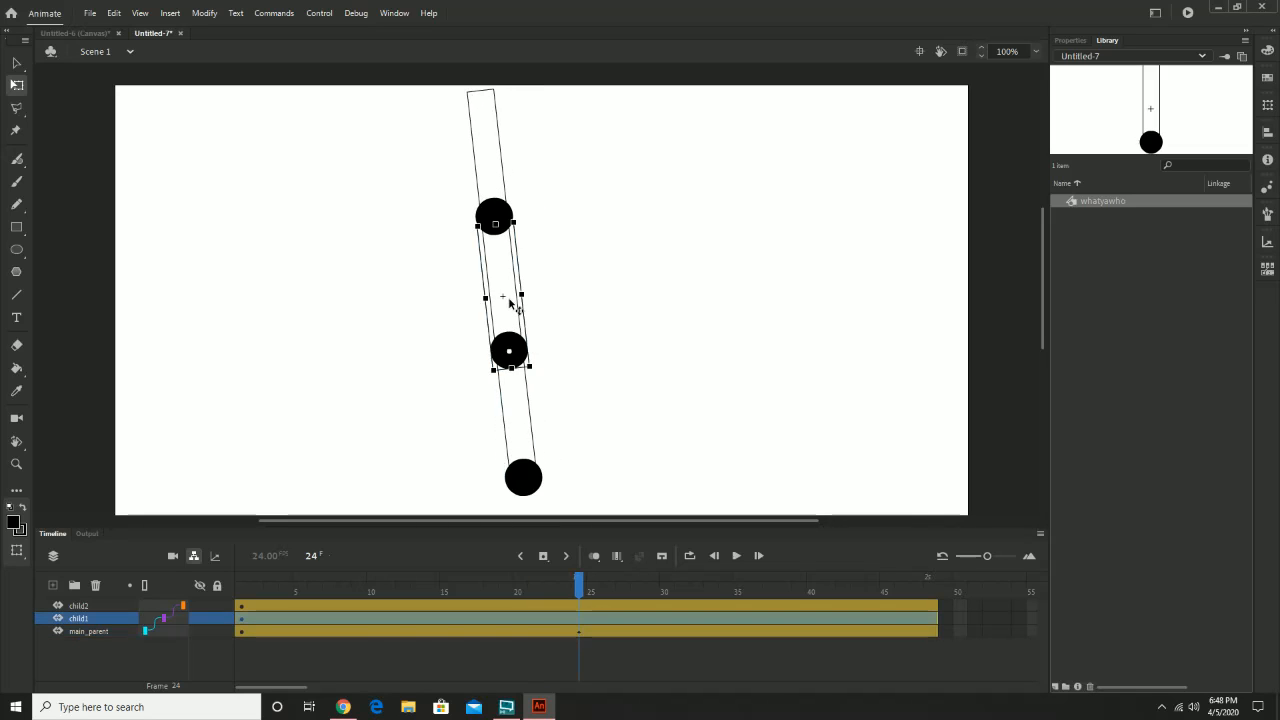
{"action": "left_click_drag", "start_coordinate": [517, 216], "coordinate": [504, 217]}
{"action": "left_click", "coordinate": [483, 218]}
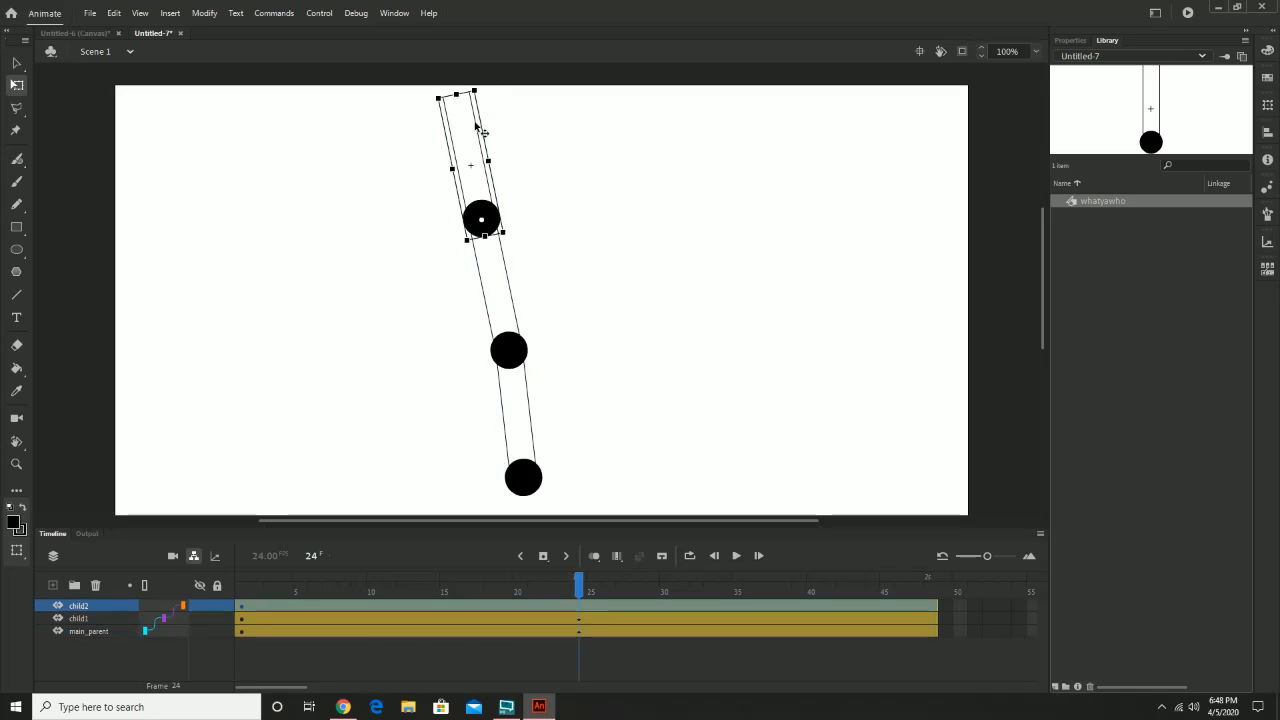
{"action": "left_click_drag", "start_coordinate": [477, 92], "coordinate": [468, 94]}
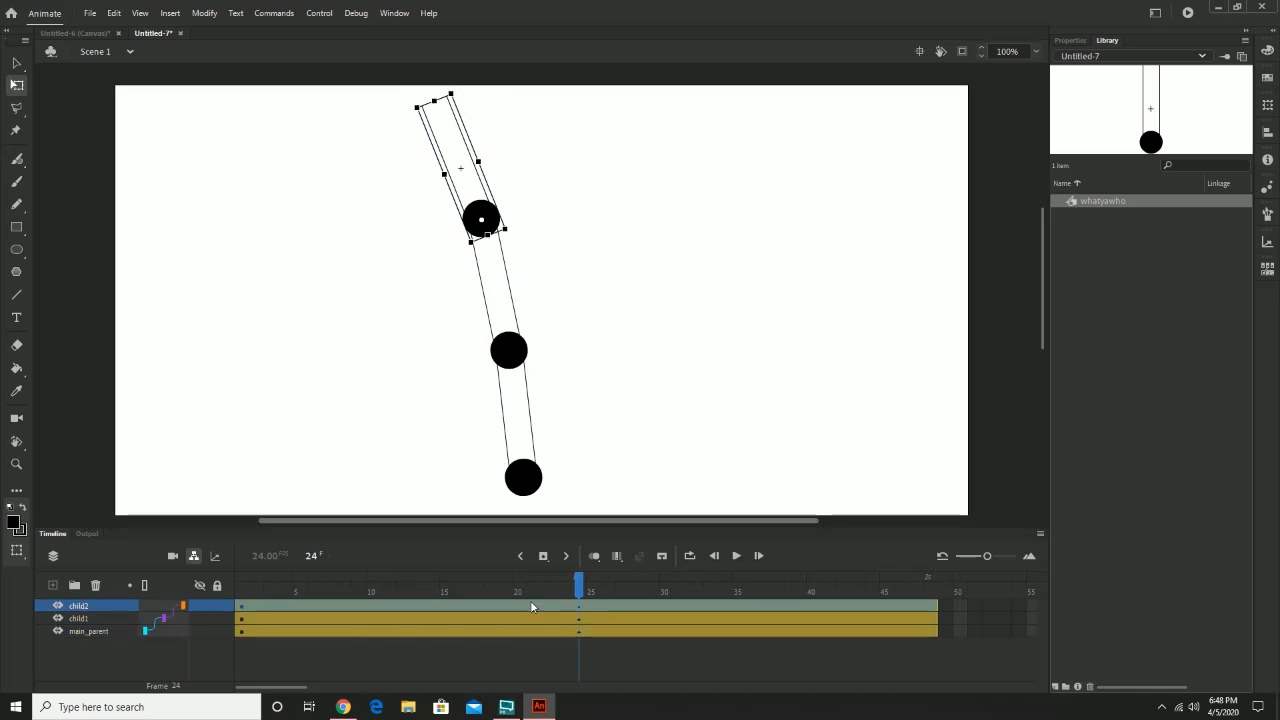
- At frame 48, bend the chain to the opposite side by rotating main_parent, child1 and child2 clockwise around their joints
{"action": "left_click_drag", "start_coordinate": [380, 585], "coordinate": [166, 674]}
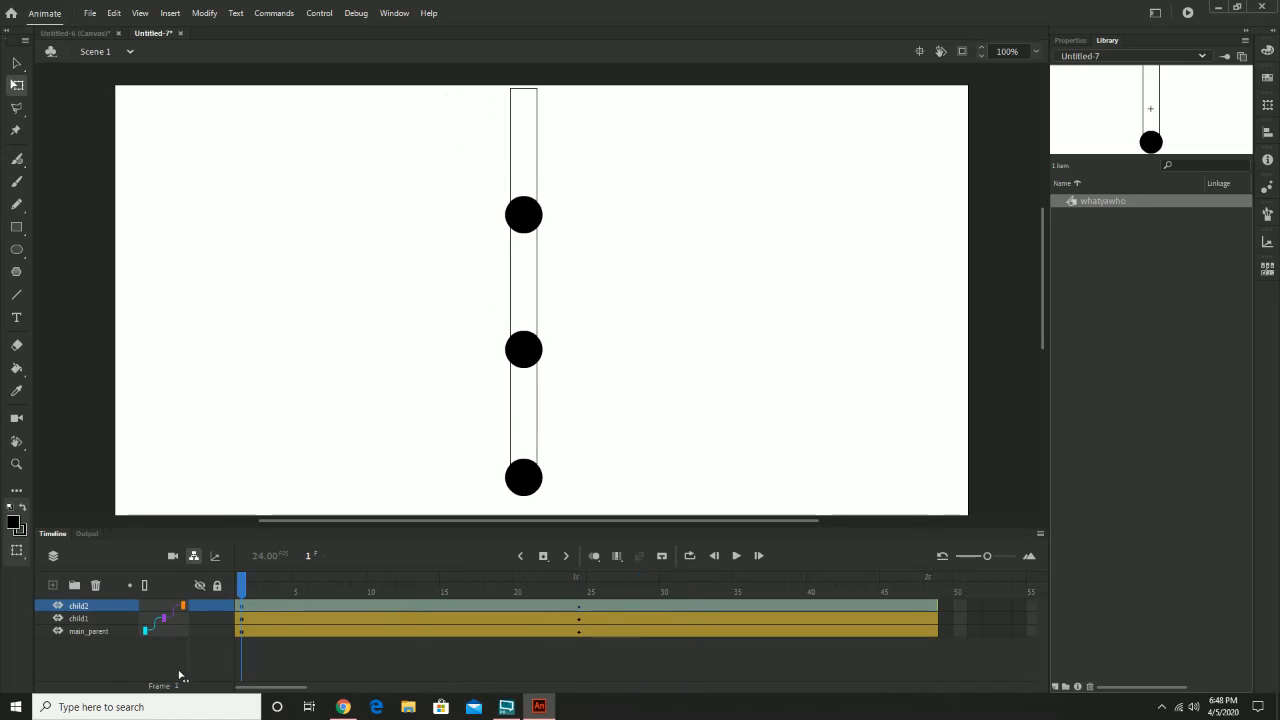
{"action": "left_click", "coordinate": [514, 458]}
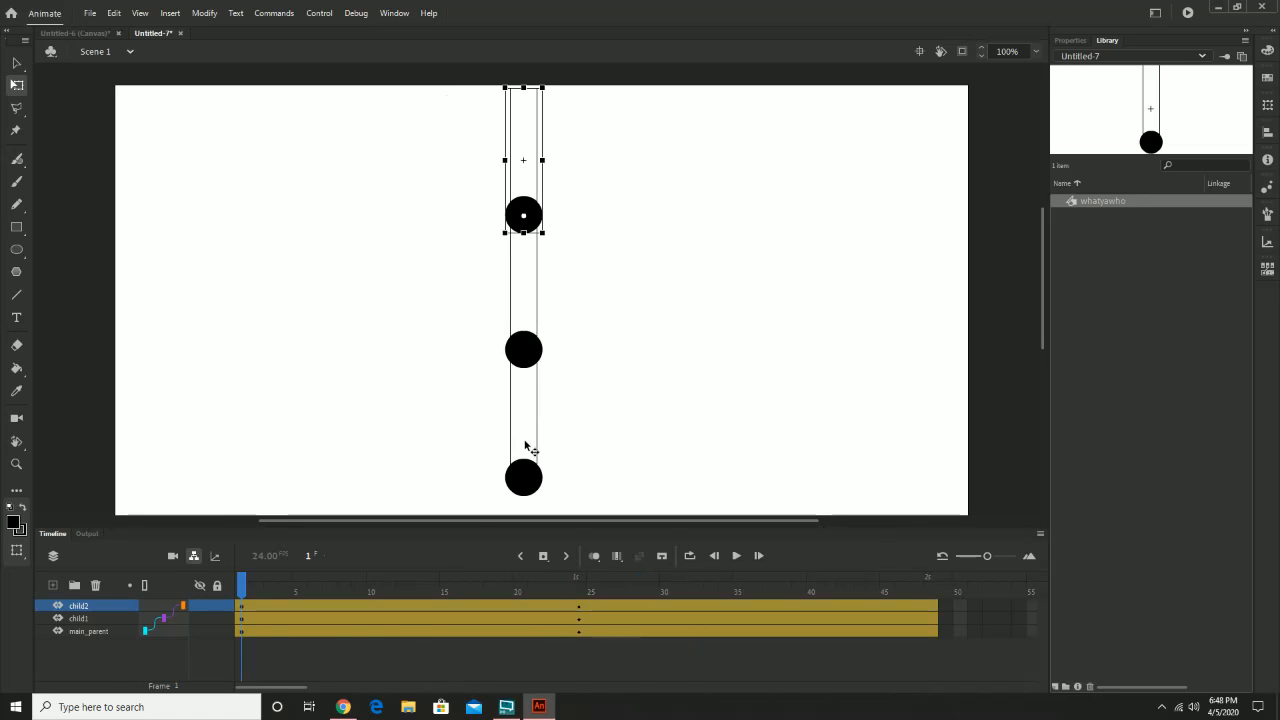
{"action": "left_click_drag", "start_coordinate": [244, 584], "coordinate": [958, 639]}
{"action": "left_click", "coordinate": [523, 415]}
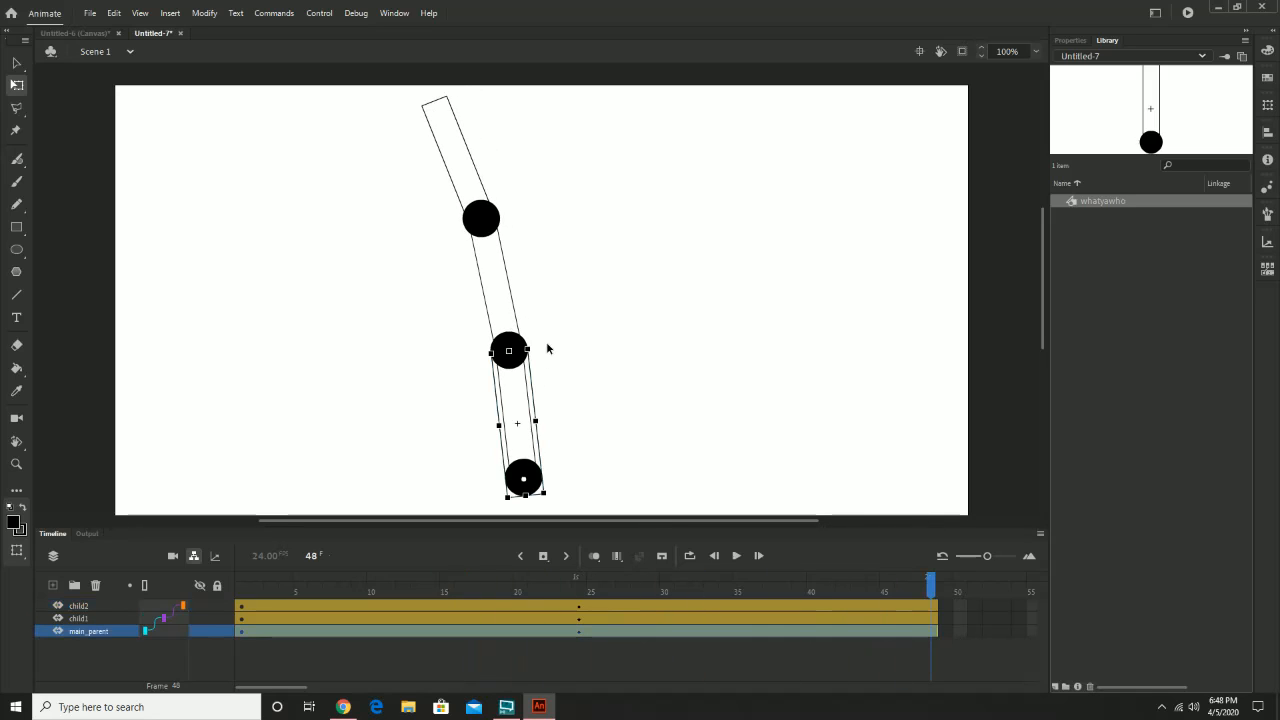
{"action": "left_click_drag", "start_coordinate": [539, 351], "coordinate": [574, 351]}
{"action": "left_click", "coordinate": [558, 300]}
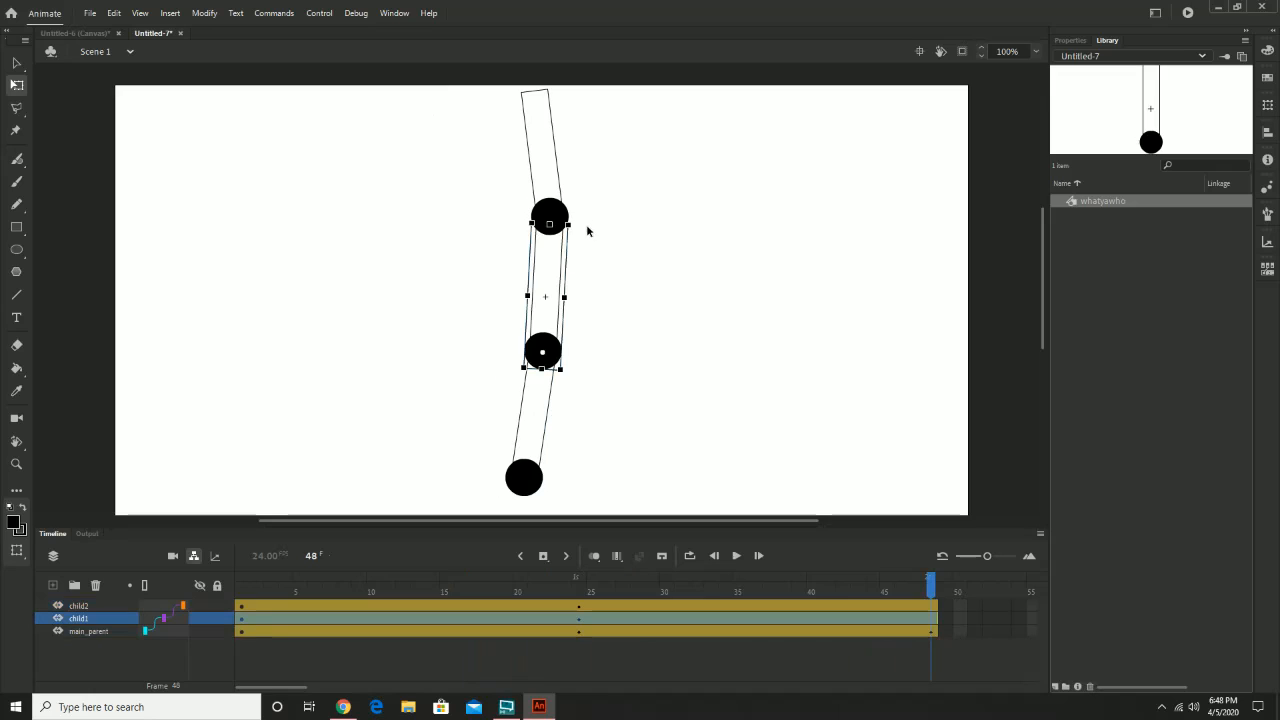
{"action": "left_click_drag", "start_coordinate": [591, 217], "coordinate": [594, 189]}
{"action": "left_click", "coordinate": [552, 243]}
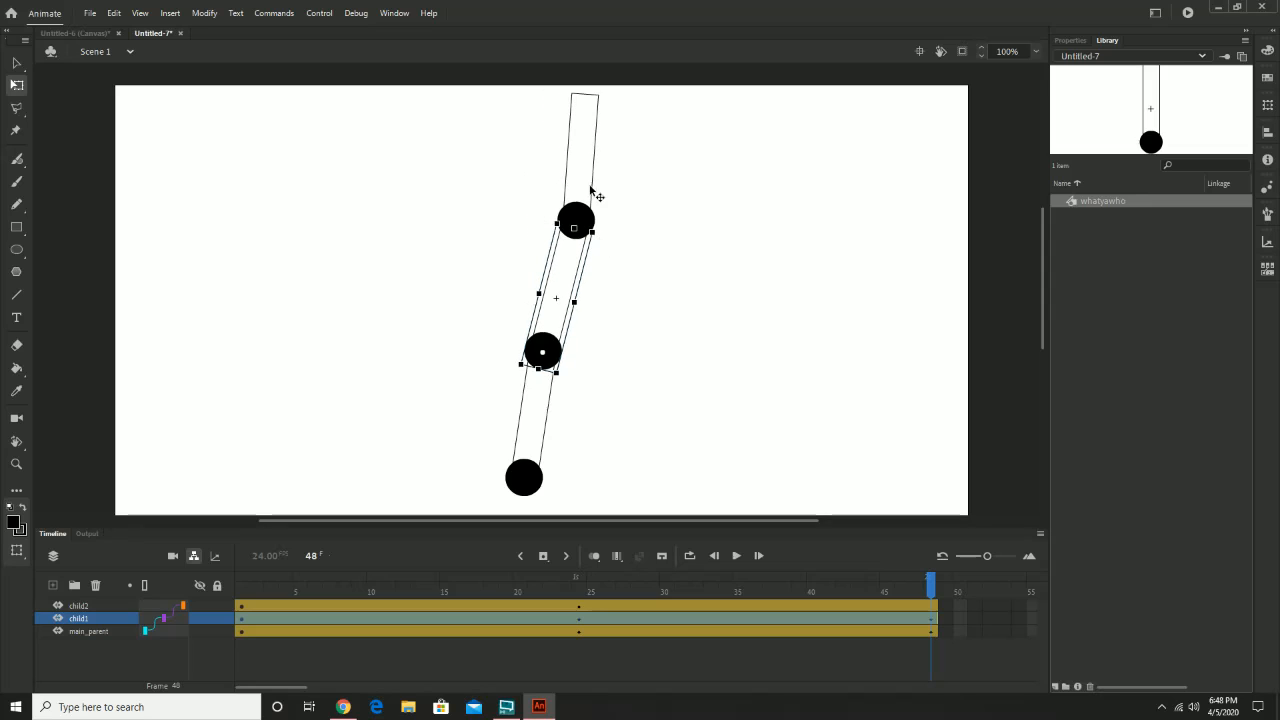
{"action": "left_click", "coordinate": [600, 184]}
{"action": "left_click_drag", "start_coordinate": [616, 103], "coordinate": [670, 147]}
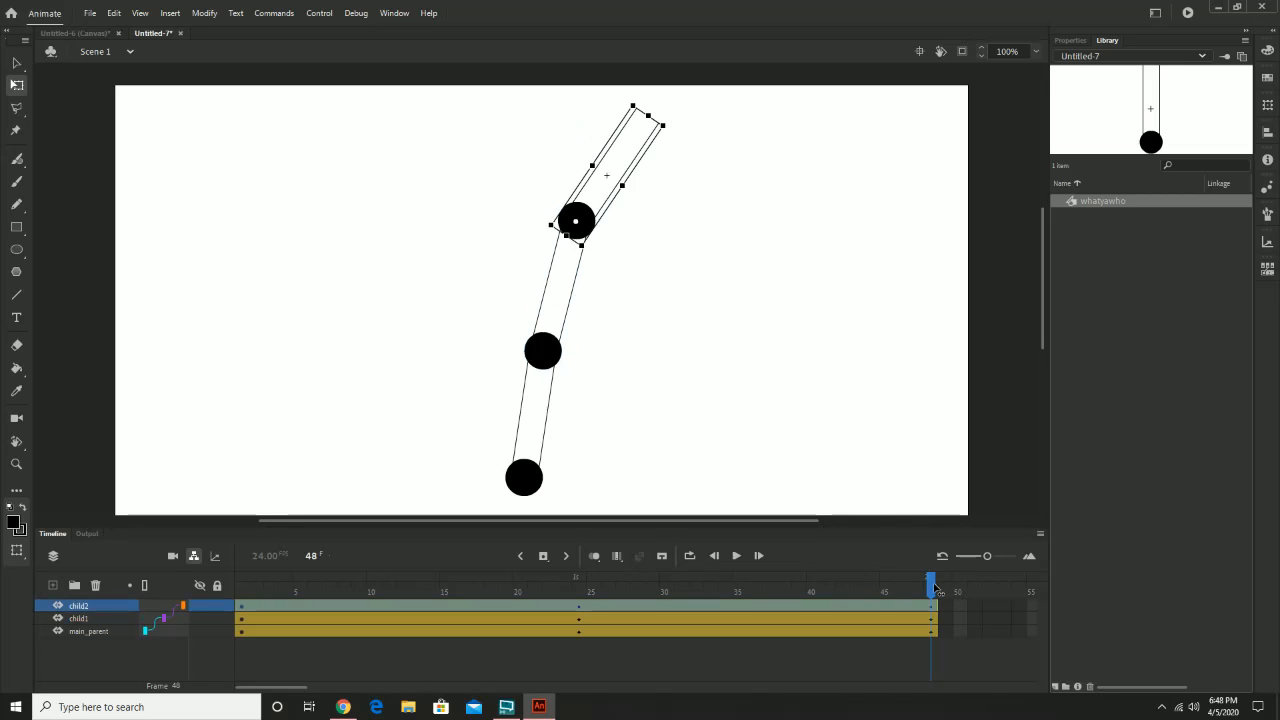
- Play the animation from frame 1, and rotate the child1 segment slightly further clockwise at frame 48
{"action": "left_click_drag", "start_coordinate": [935, 590], "coordinate": [180, 671]}
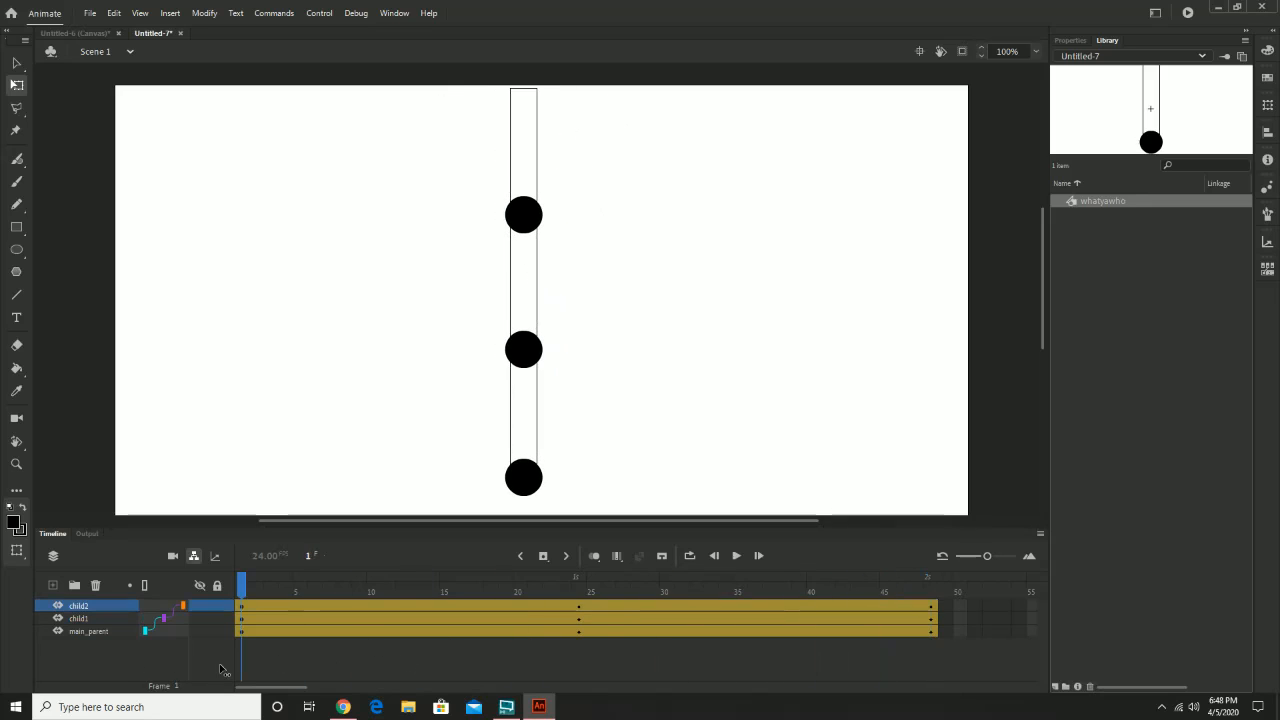
{"action": "left_click", "coordinate": [737, 556]}
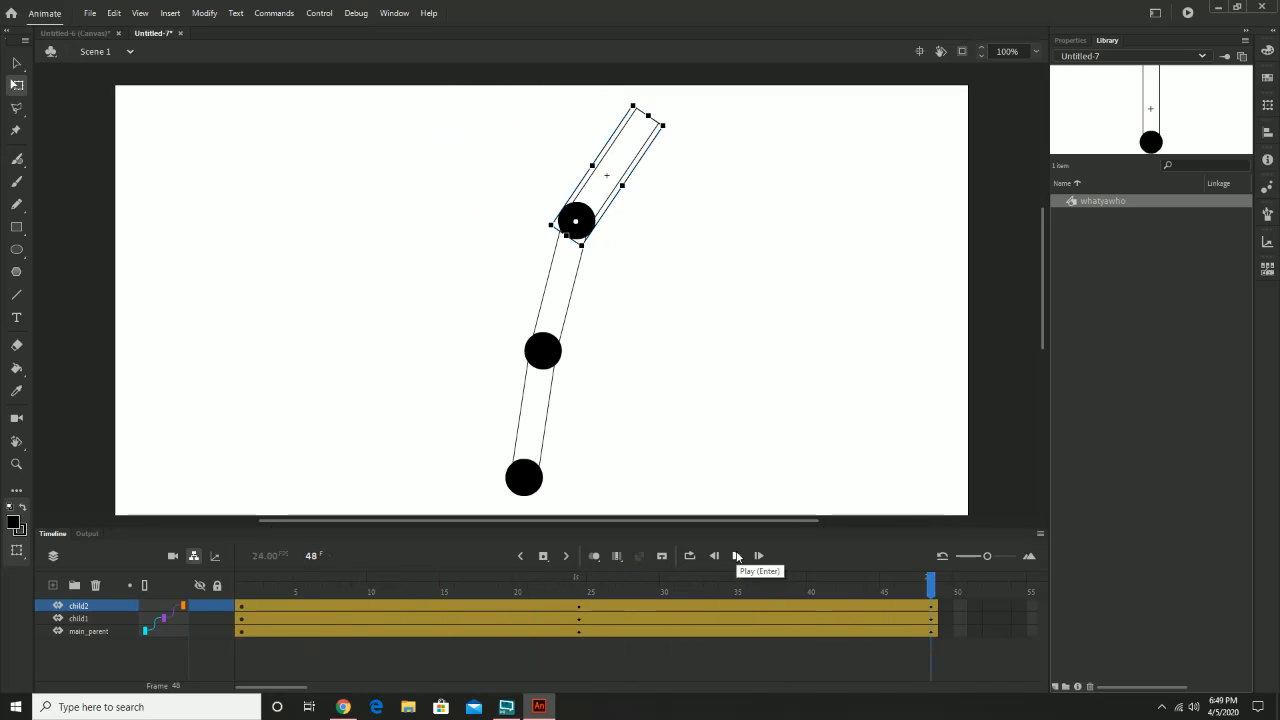
{"action": "left_click", "coordinate": [584, 293]}
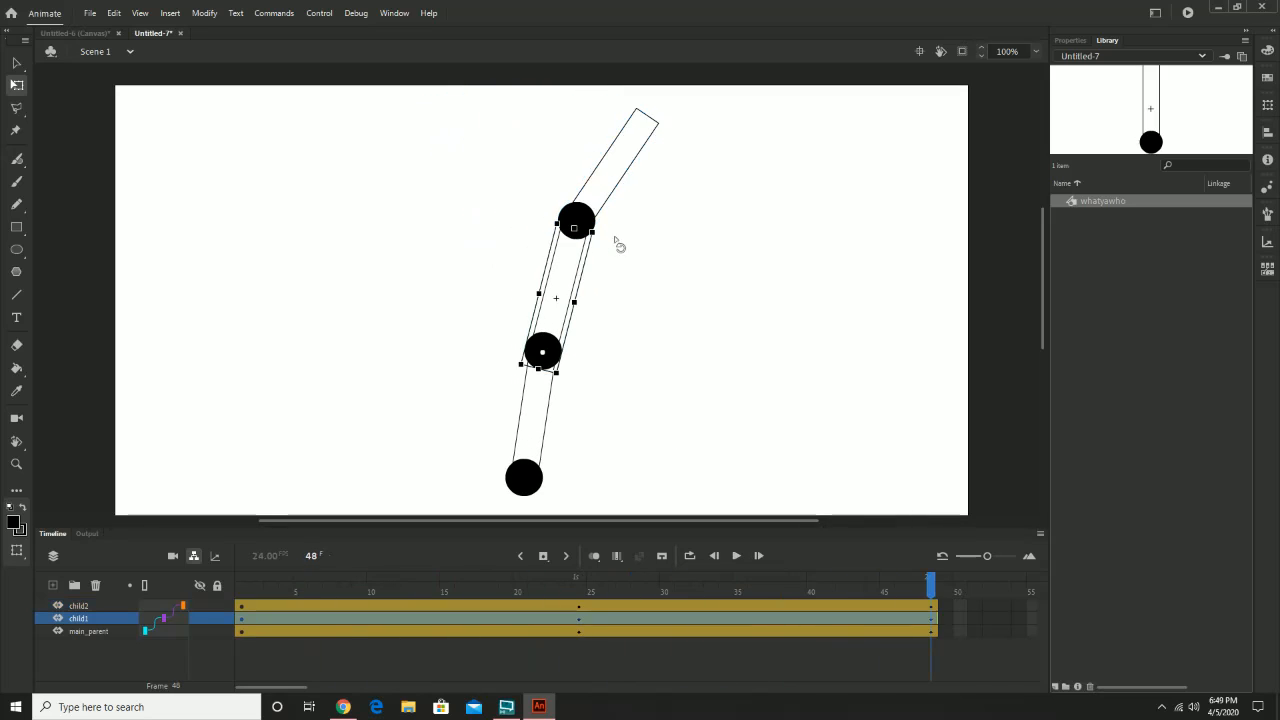
{"action": "left_click_drag", "start_coordinate": [614, 243], "coordinate": [624, 245]}
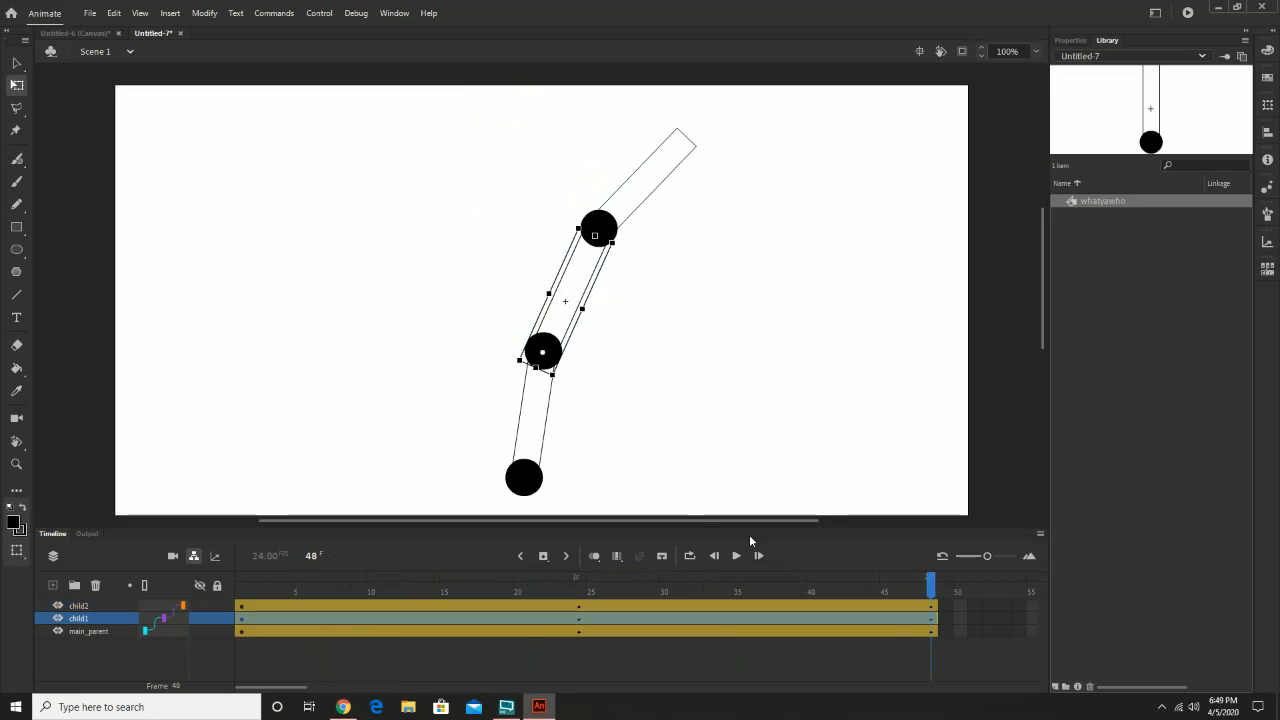
- Play the adjusted chain animation from frame 1 through frame 48, and replay it
{"action": "left_click_drag", "start_coordinate": [924, 577], "coordinate": [100, 640]}
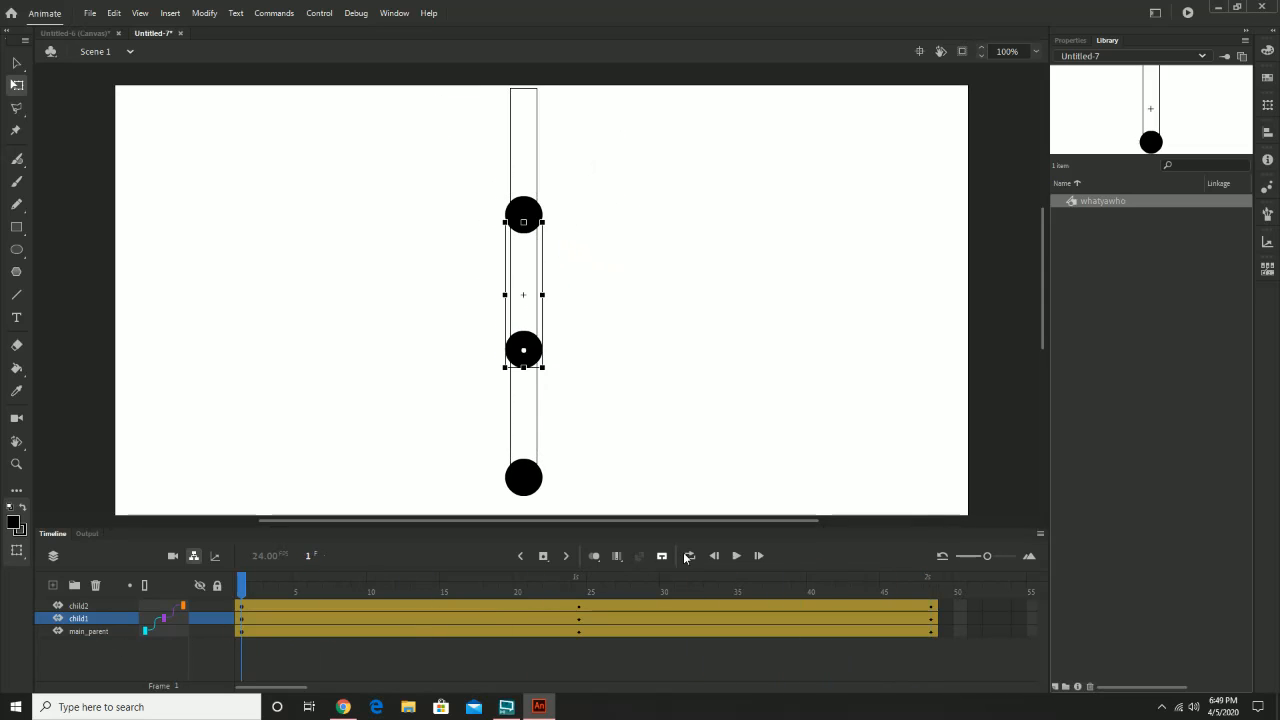
{"action": "left_click", "coordinate": [737, 556]}
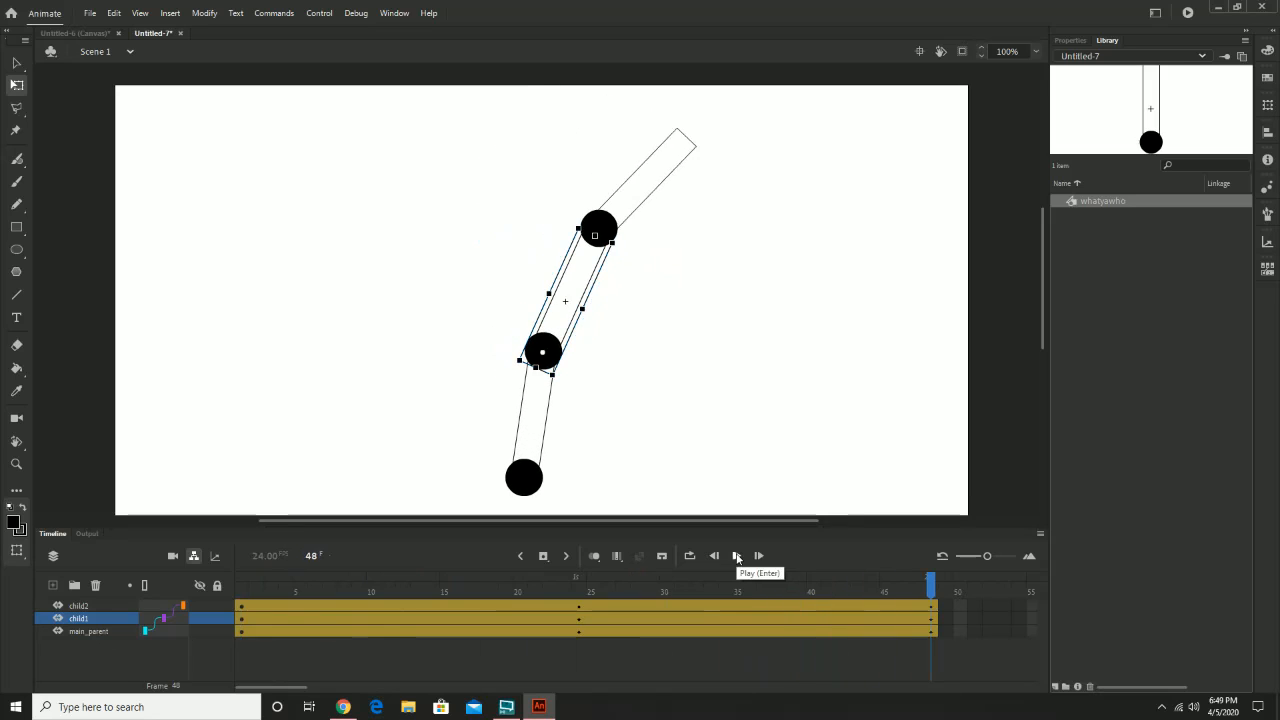
{"action": "left_click", "coordinate": [737, 556]}
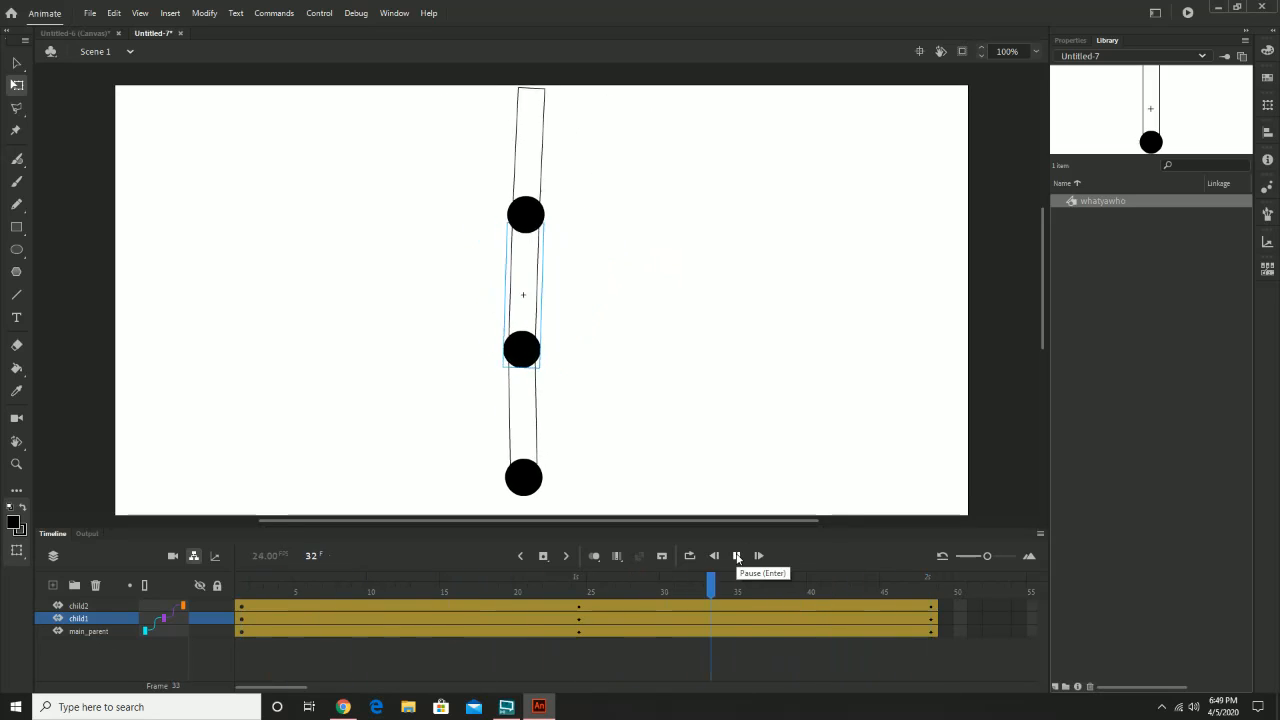